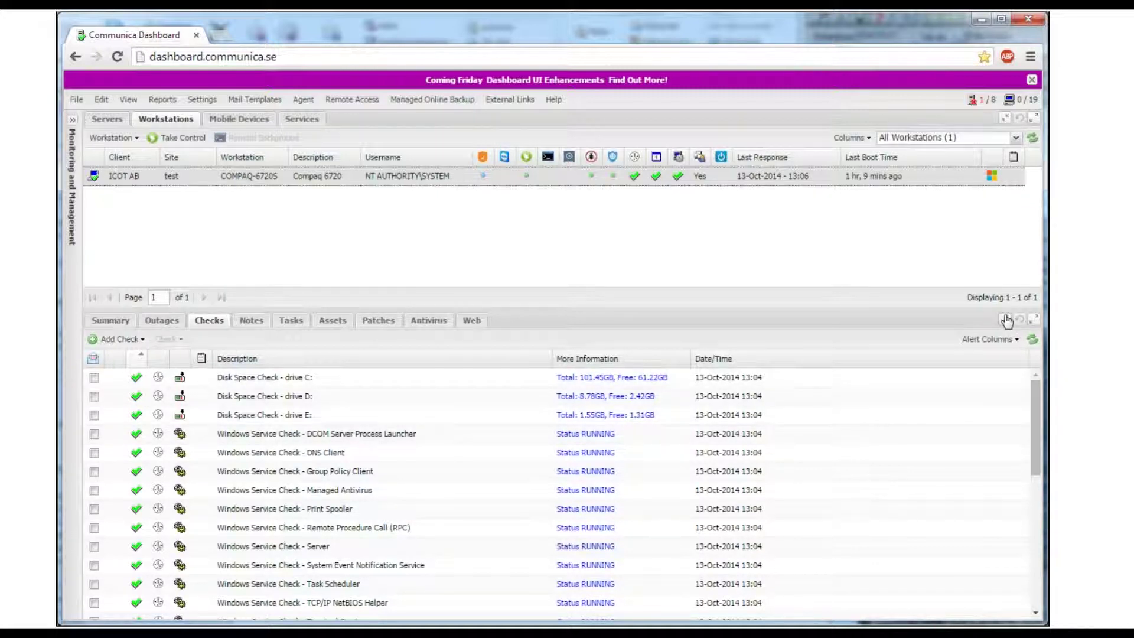
# Maximize the Checks panel to show every check for the workstation
pyautogui.click(1035, 320)
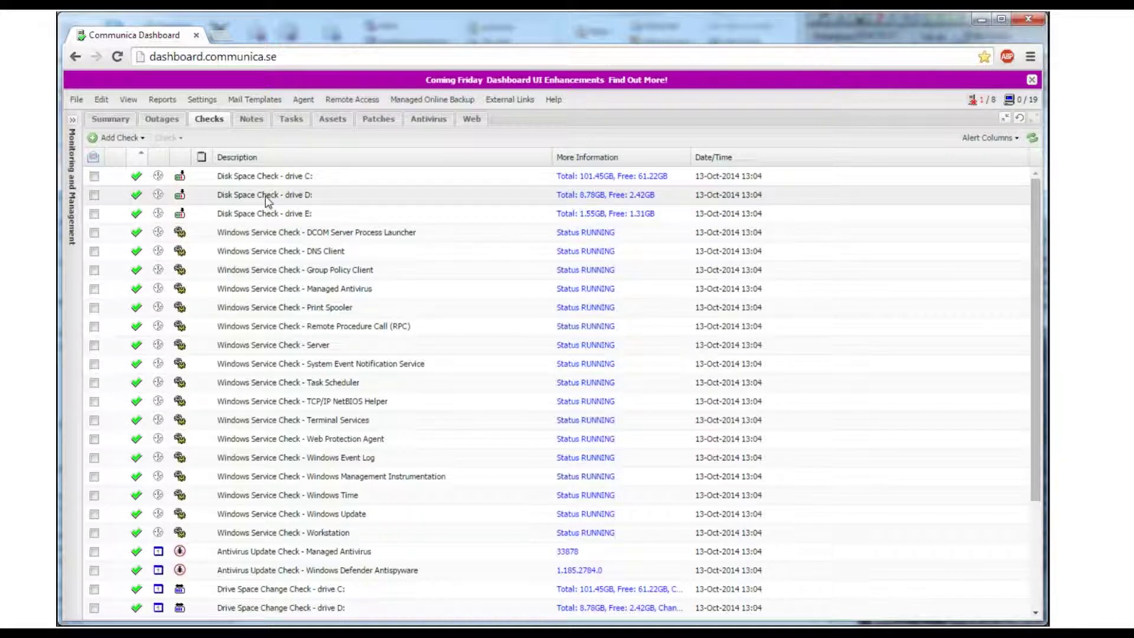
# Start deleting checks like the drive D: disk check for JN Test AB, Norrbin Inc and Capelinhos, sorted by drive letter
pyautogui.rightClick(301, 197)
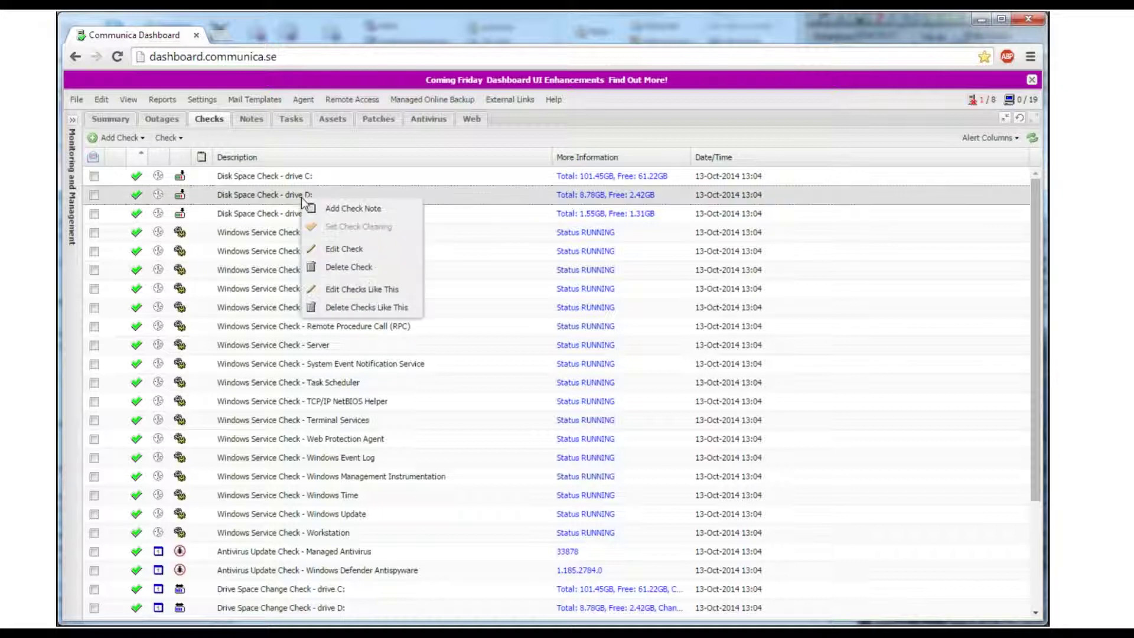
pyautogui.click(391, 308)
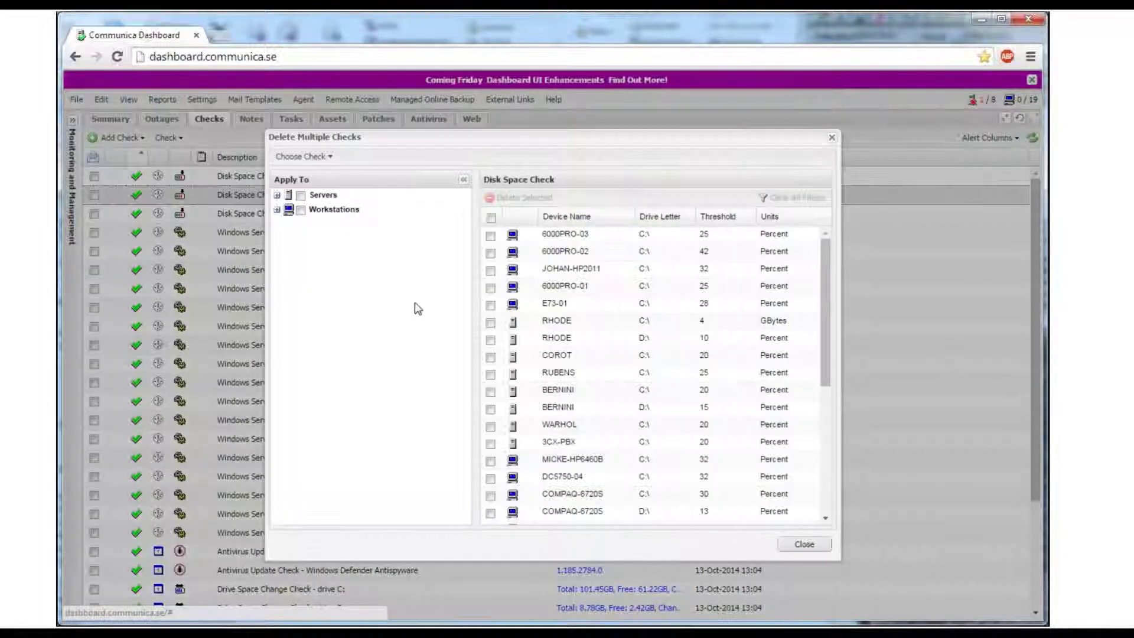
pyautogui.click(277, 211)
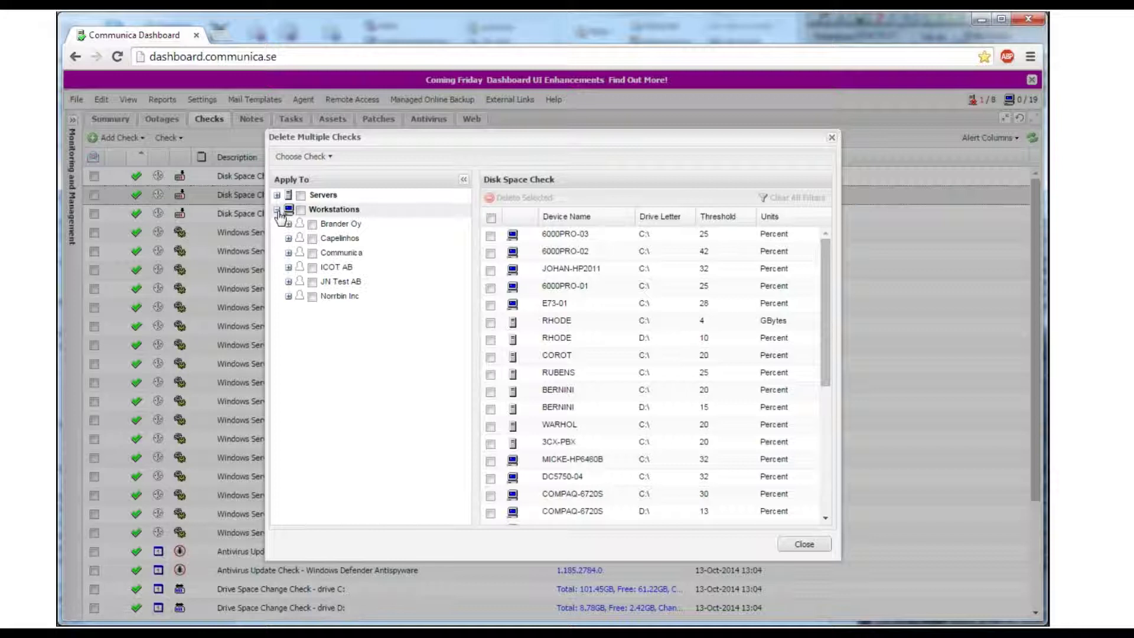
pyautogui.click(313, 282)
pyautogui.click(312, 297)
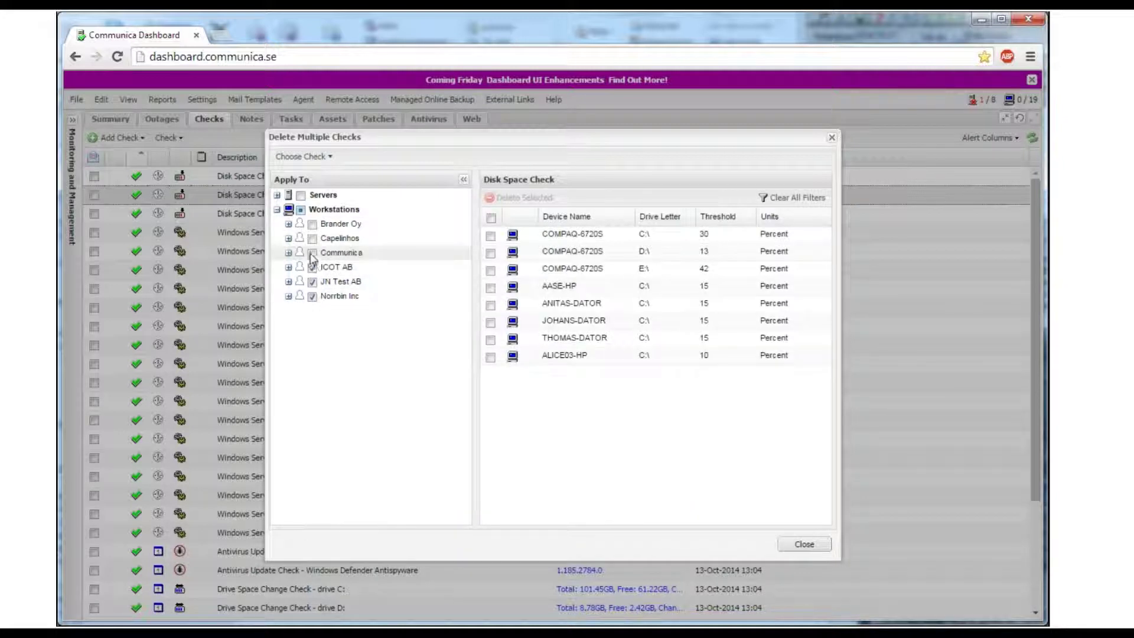
pyautogui.click(313, 238)
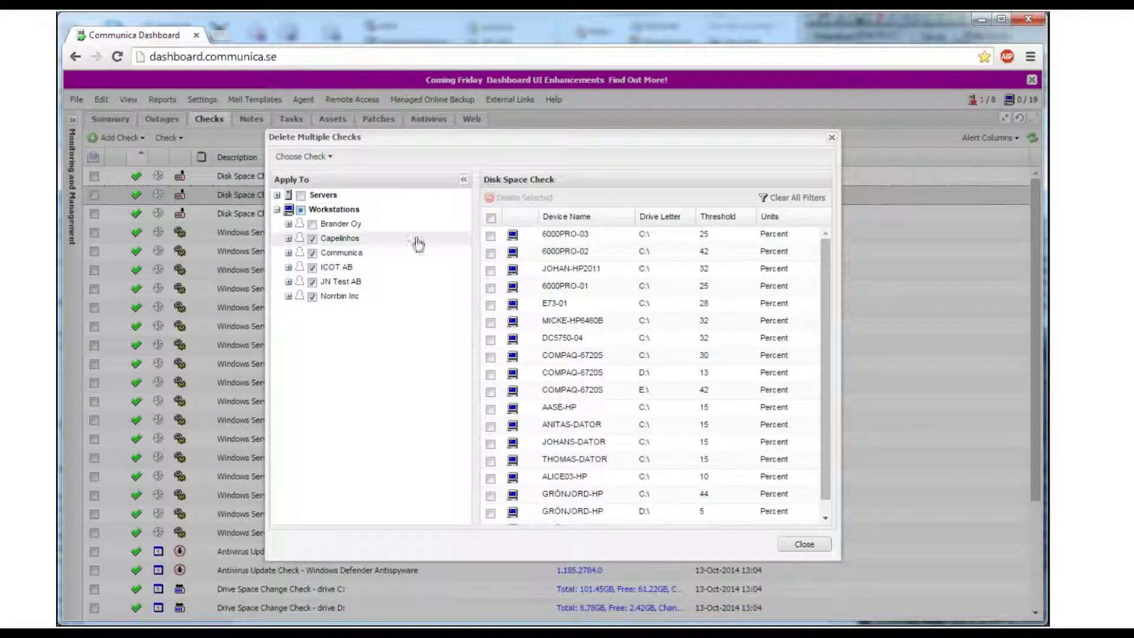
pyautogui.click(669, 224)
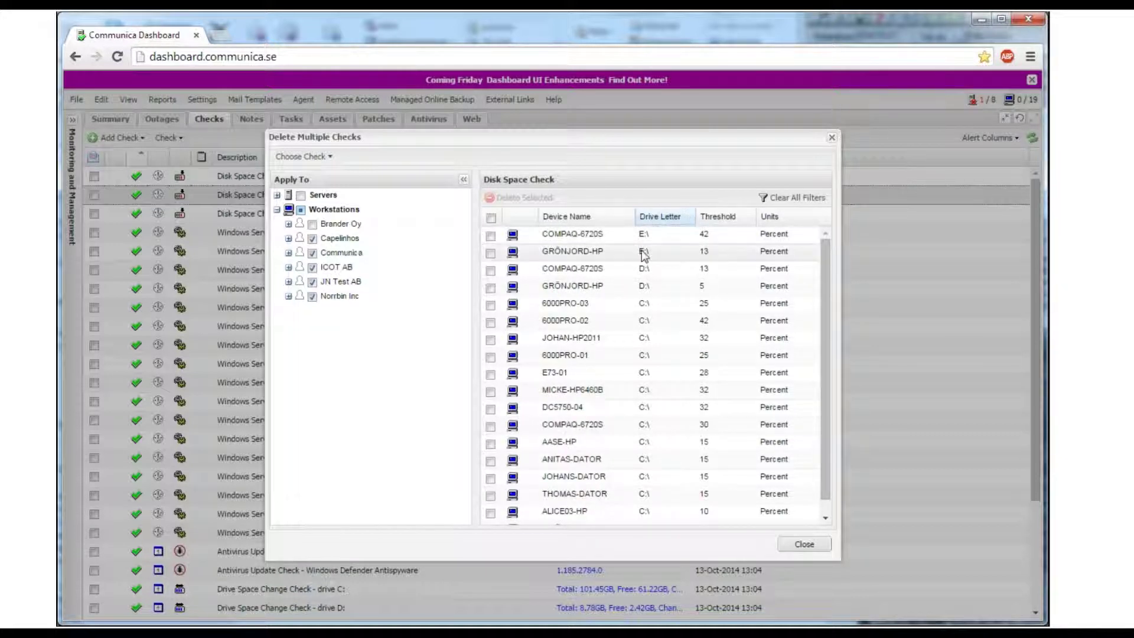
# Mark the D: and E: disk checks for COMPAQ-6720S and GRÖNJORD-HP for deletion
pyautogui.click(491, 236)
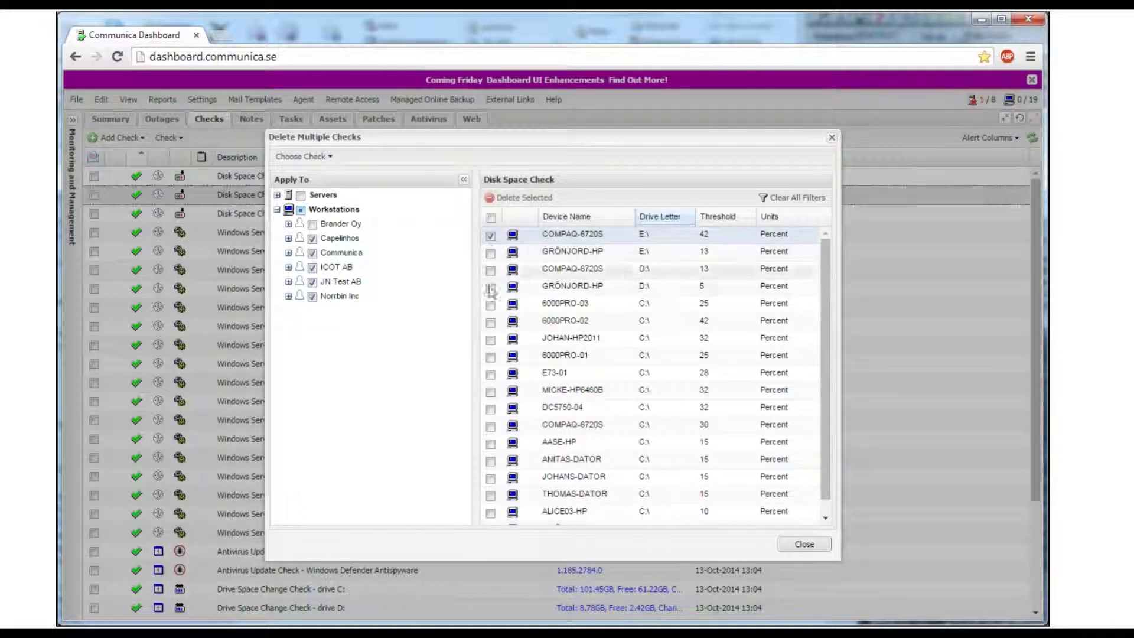
pyautogui.click(490, 287)
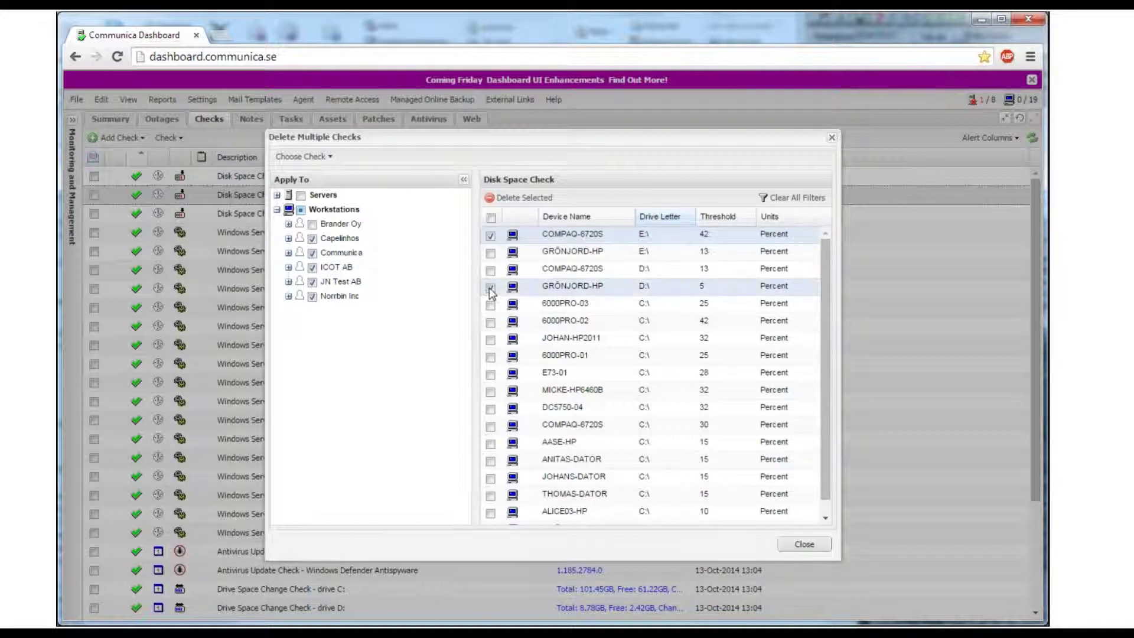
pyautogui.click(491, 270)
pyautogui.click(490, 253)
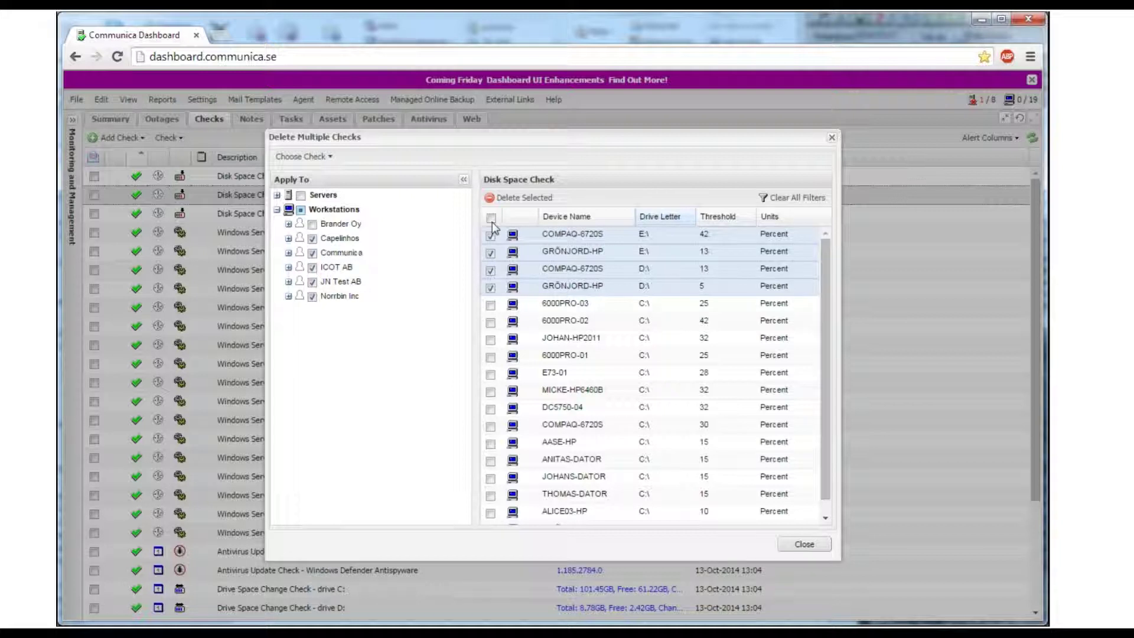
pyautogui.click(492, 221)
pyautogui.click(492, 221)
pyautogui.click(490, 235)
pyautogui.click(490, 253)
pyautogui.click(490, 270)
pyautogui.click(490, 288)
# Delete the four marked disk checks and confirm with the account password
pyautogui.click(509, 199)
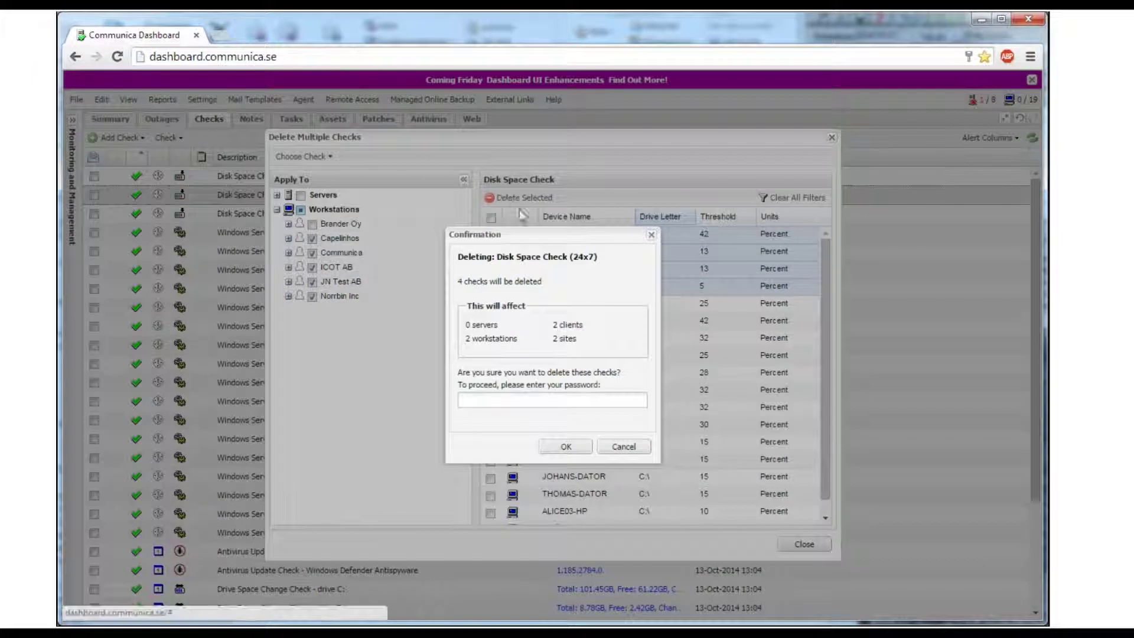
pyautogui.click(535, 399)
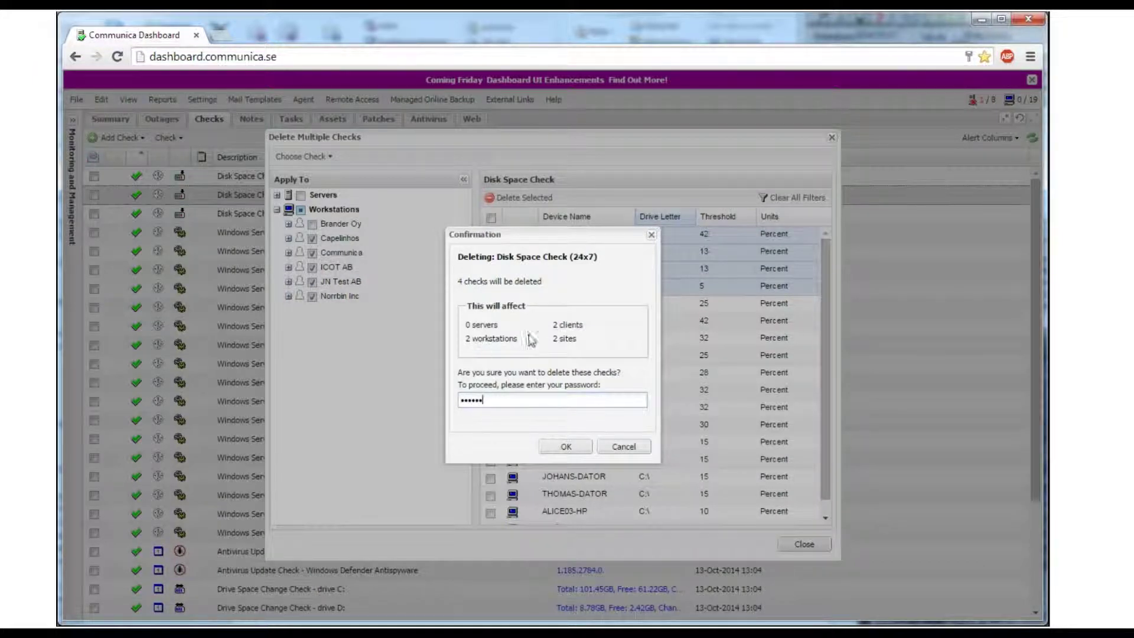
pyautogui.click(544, 452)
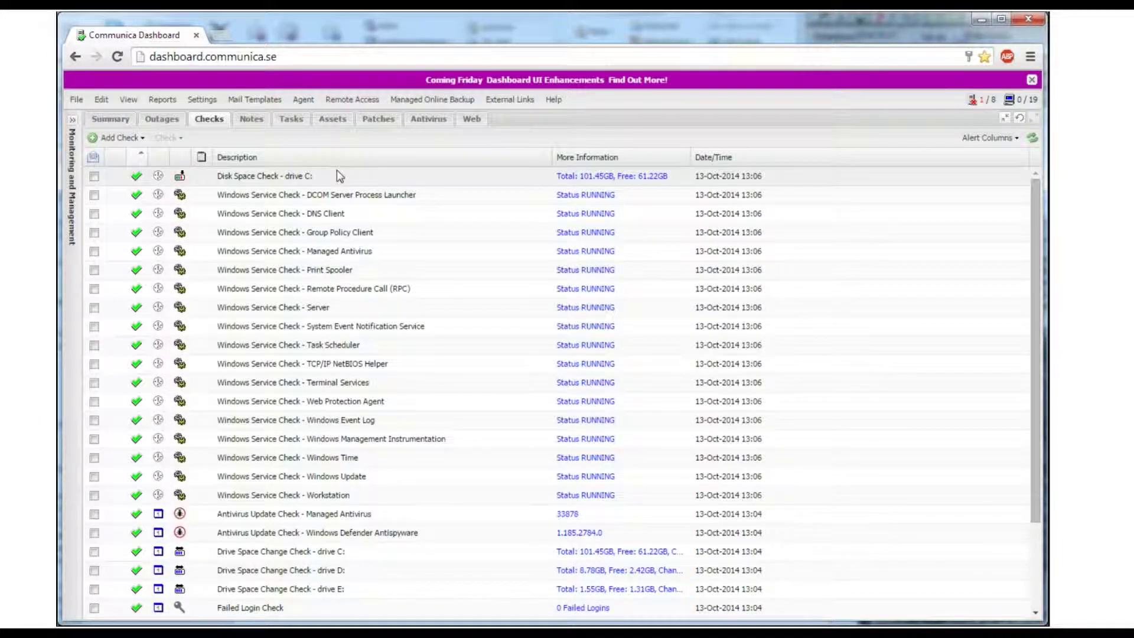
# Delete all 29 Windows Service Checks like the DCOM check across the five client groups
pyautogui.rightClick(264, 202)
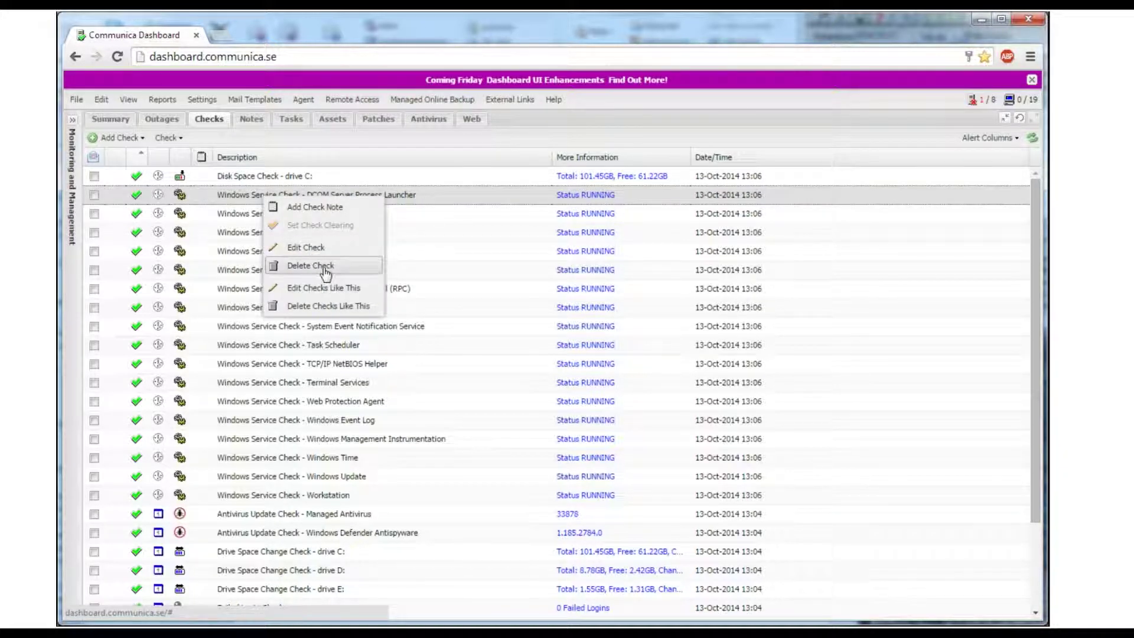
pyautogui.click(321, 306)
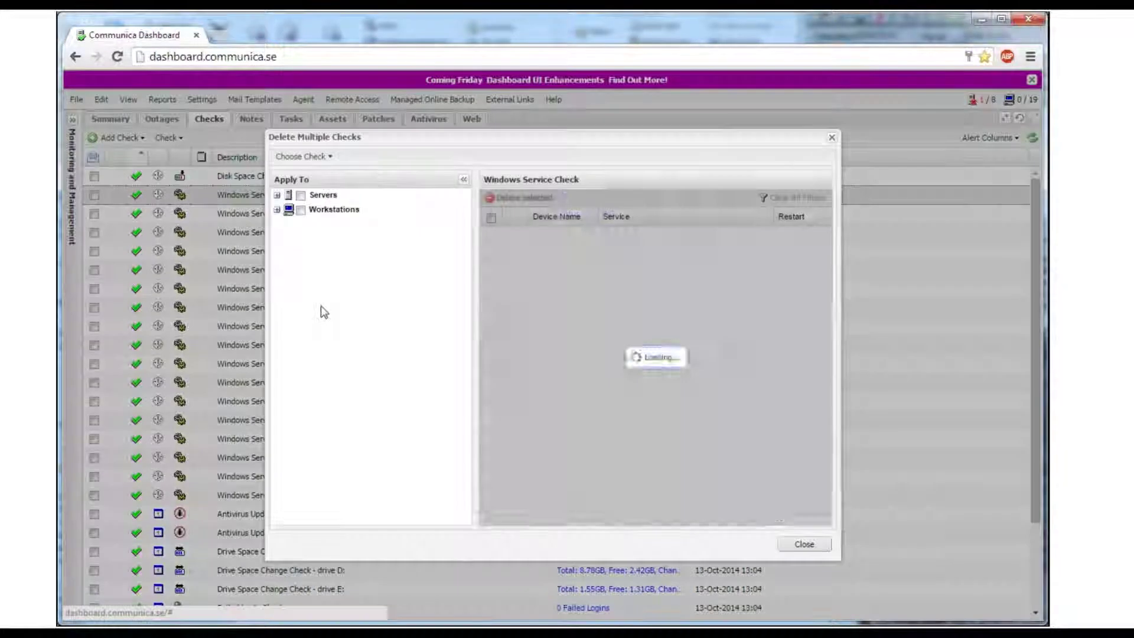
pyautogui.click(276, 210)
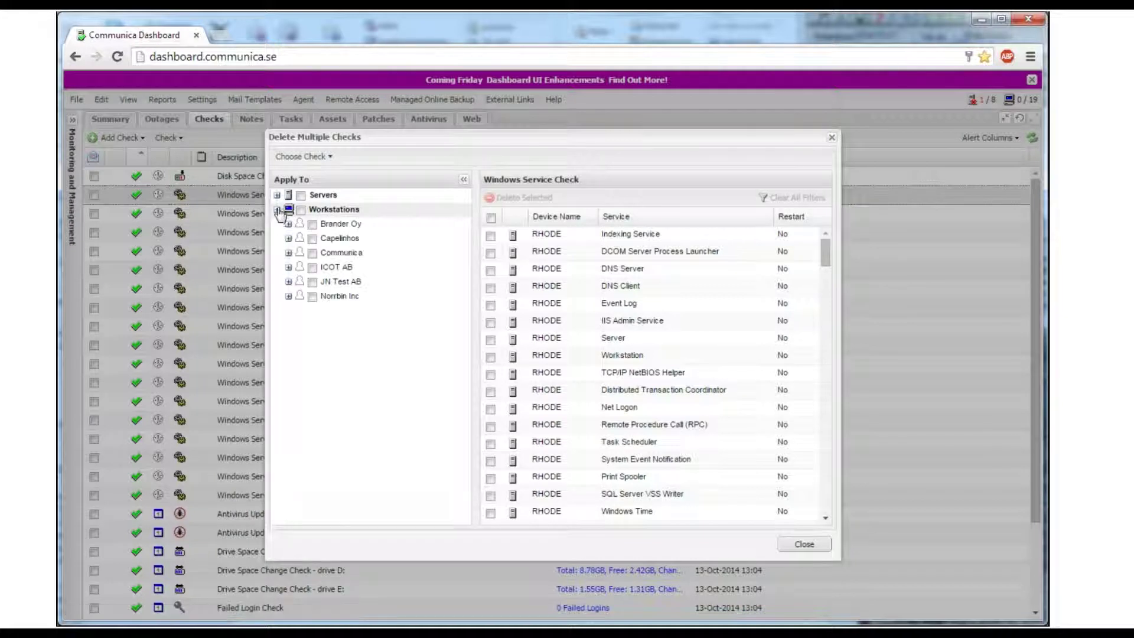
pyautogui.click(312, 238)
pyautogui.click(312, 253)
pyautogui.click(312, 267)
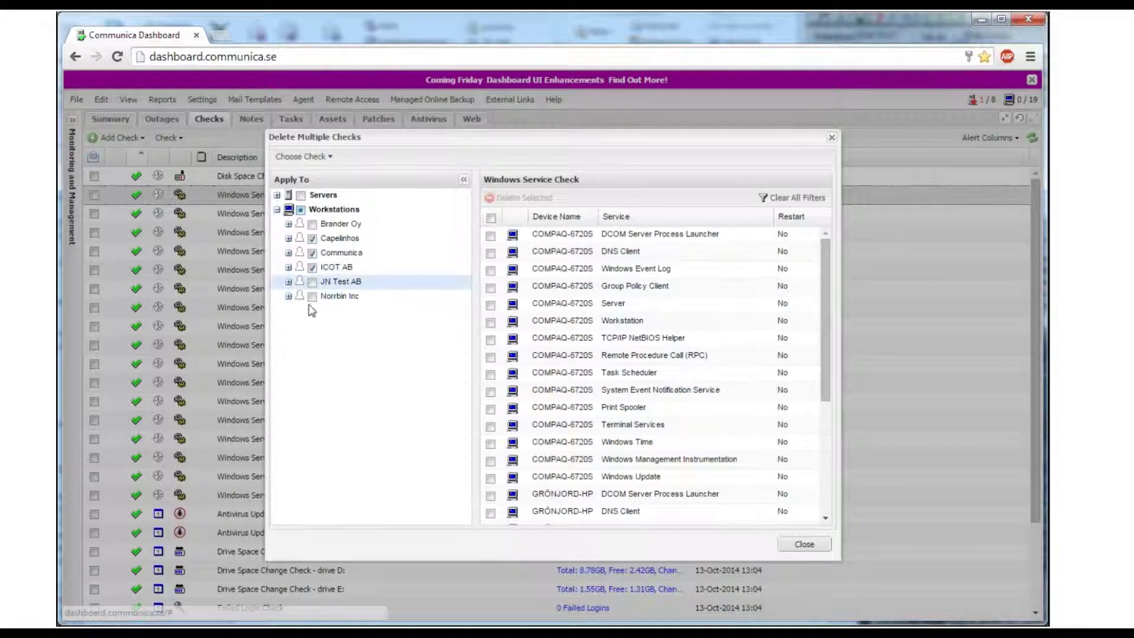
pyautogui.click(312, 282)
pyautogui.click(312, 296)
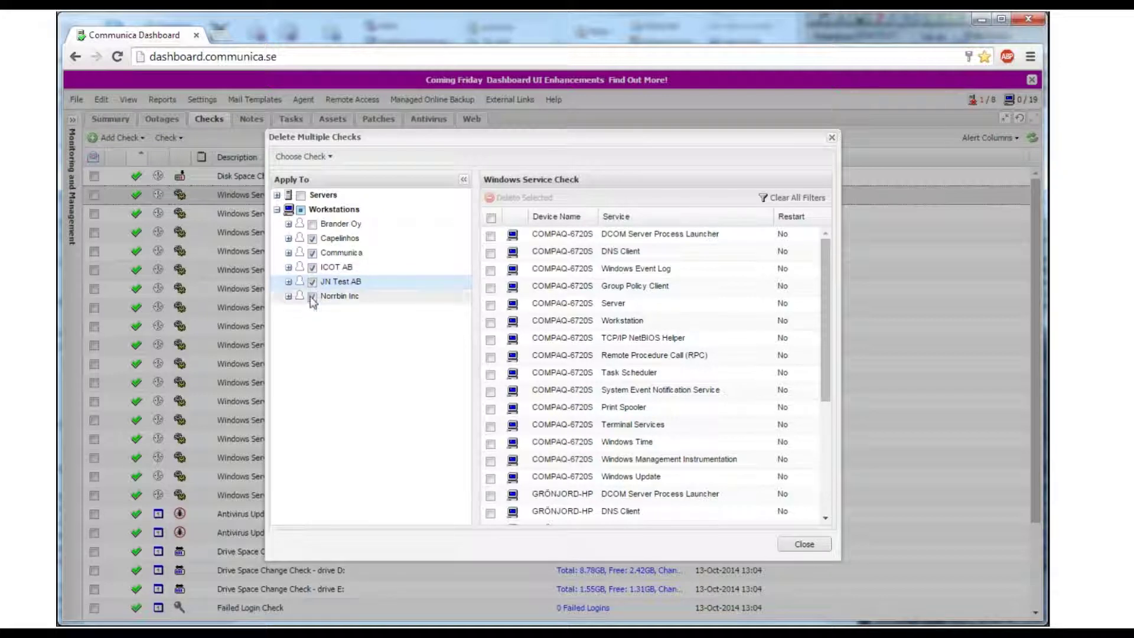
pyautogui.click(491, 218)
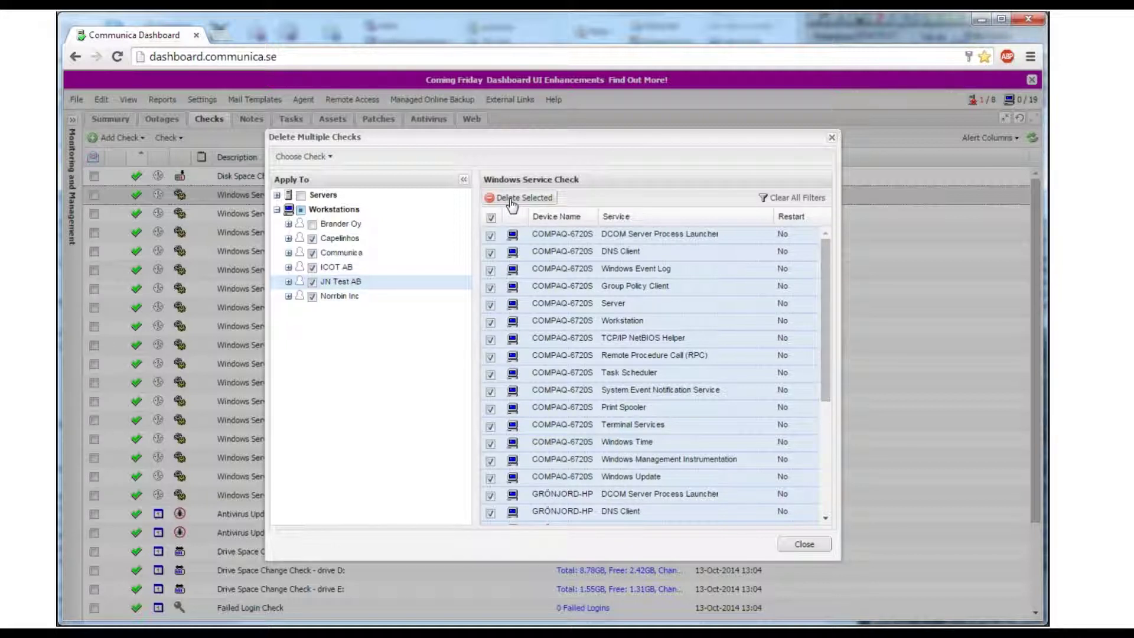
pyautogui.click(512, 198)
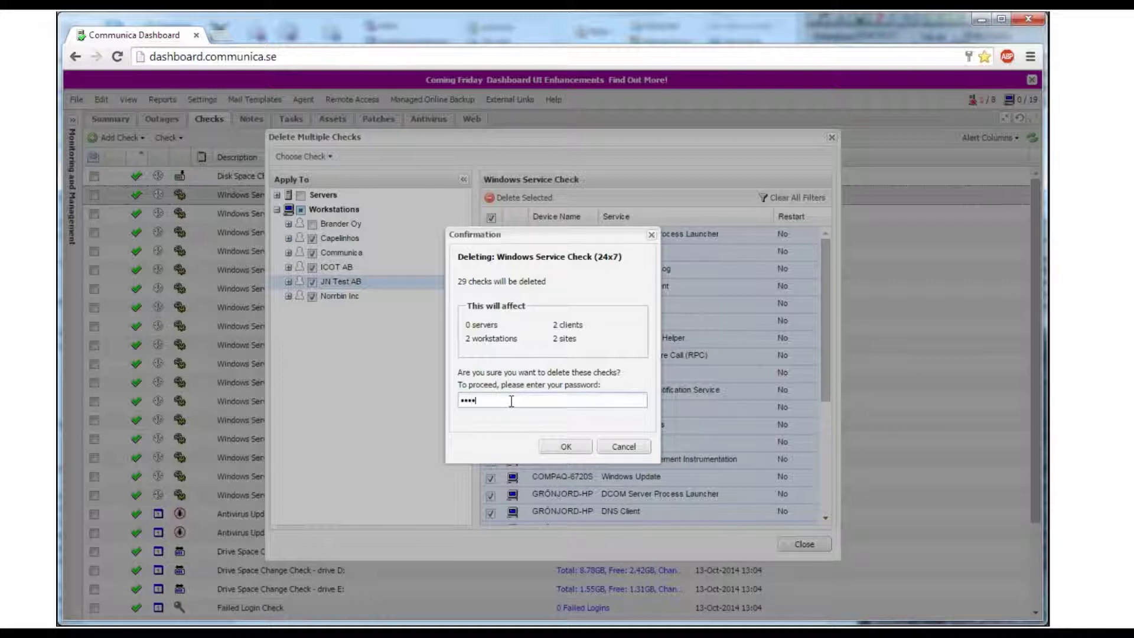
pyautogui.click(576, 448)
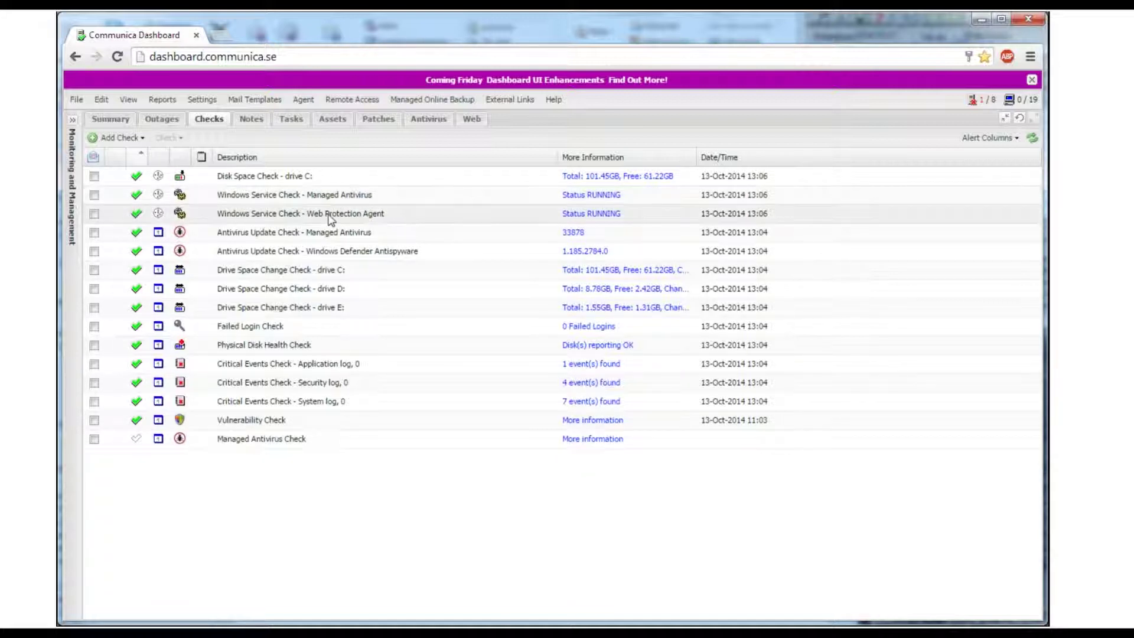
# Start deleting checks like the drive C: Drive Space Change Check across all five clients
pyautogui.click(281, 273)
pyautogui.rightClick(283, 273)
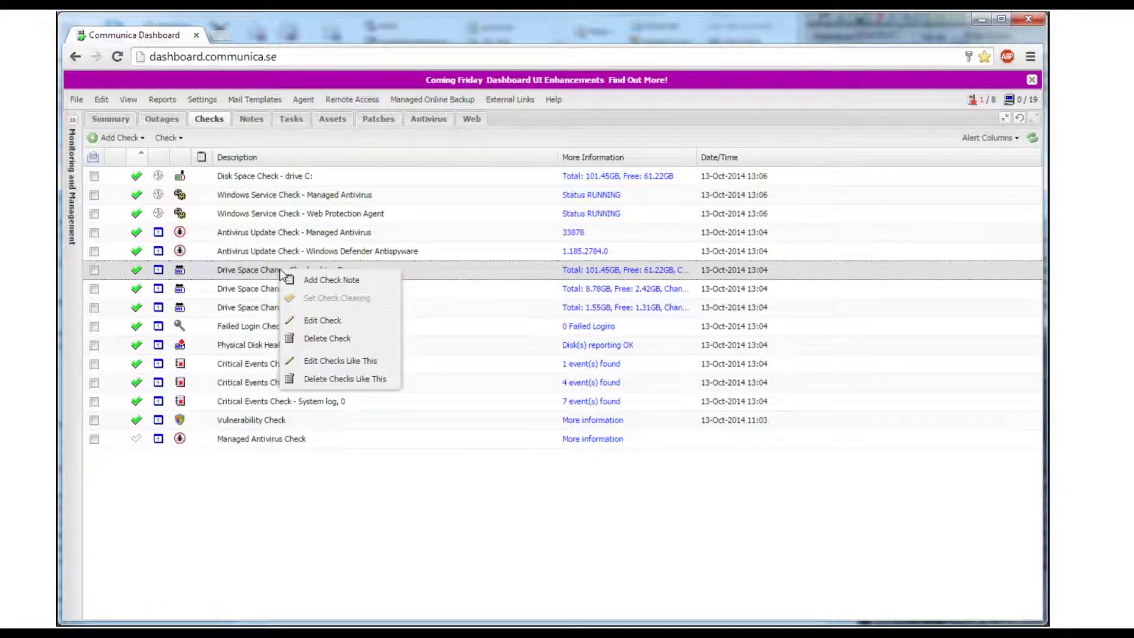
pyautogui.click(346, 379)
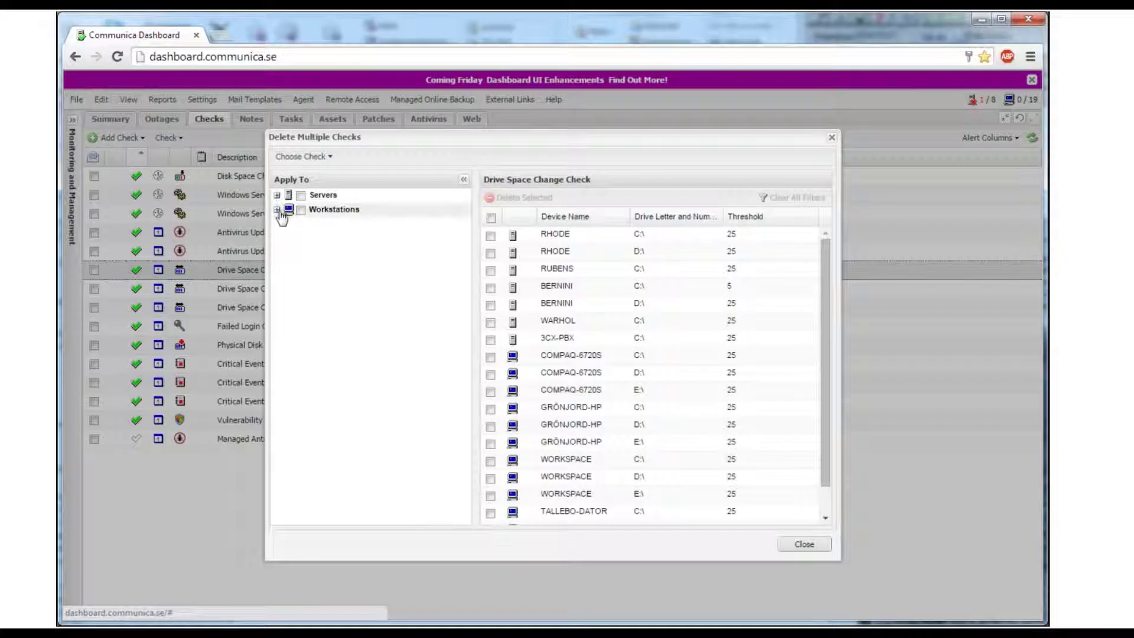
pyautogui.click(276, 210)
pyautogui.click(312, 238)
pyautogui.click(312, 253)
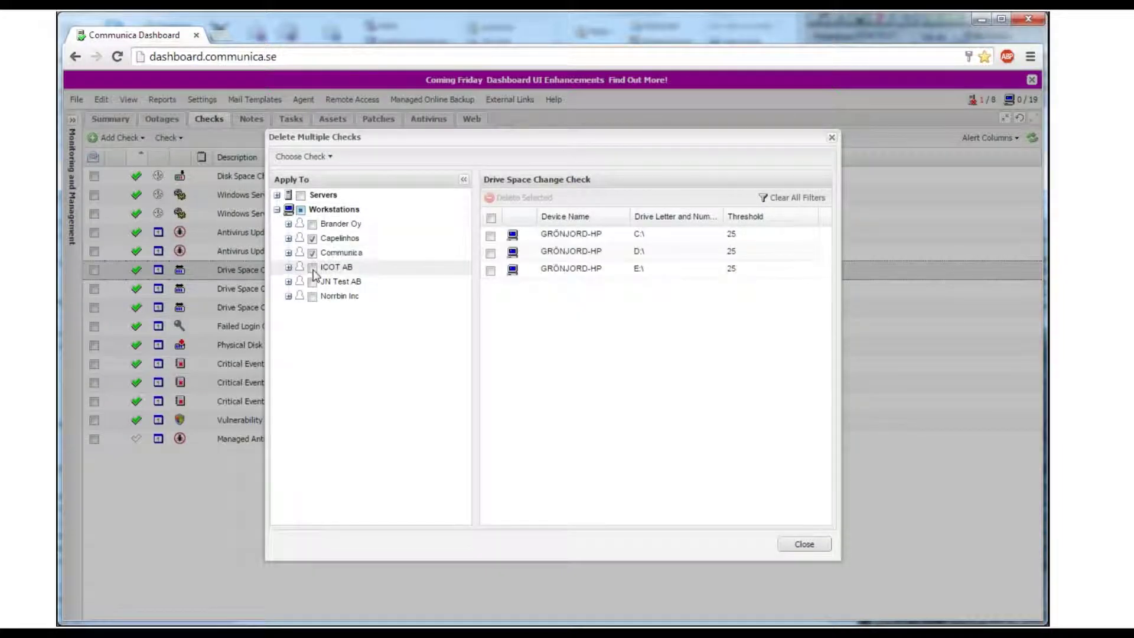
pyautogui.click(312, 267)
pyautogui.click(312, 282)
pyautogui.click(312, 296)
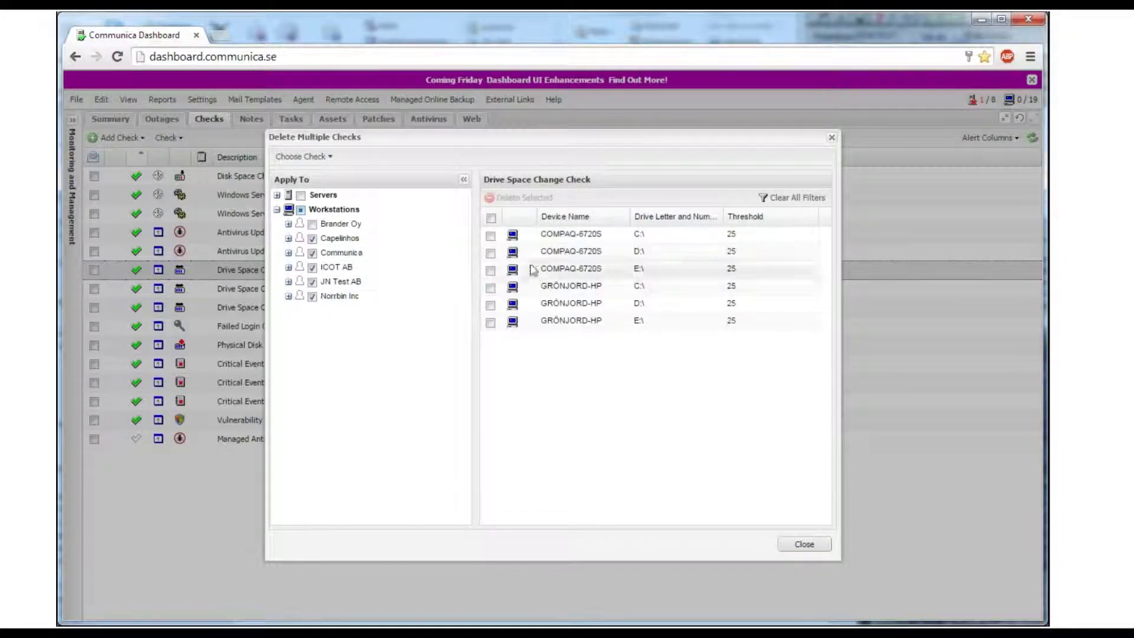
# Delete all six listed Drive Space Change Checks, confirming with the account password
pyautogui.click(491, 218)
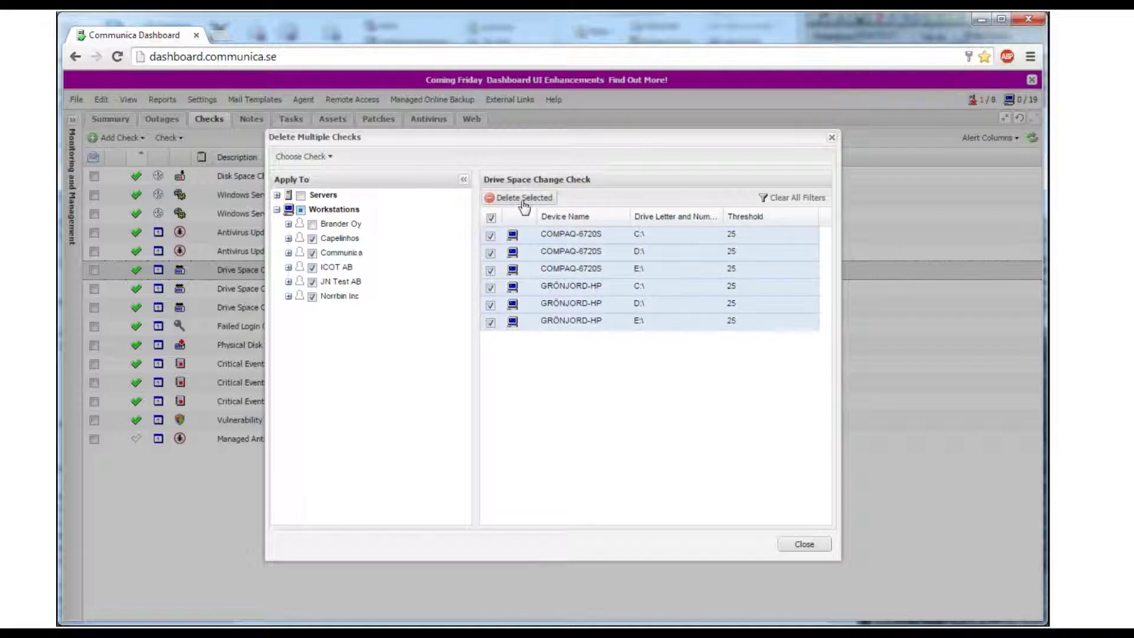
pyautogui.click(523, 201)
pyautogui.click(535, 401)
pyautogui.write('••')
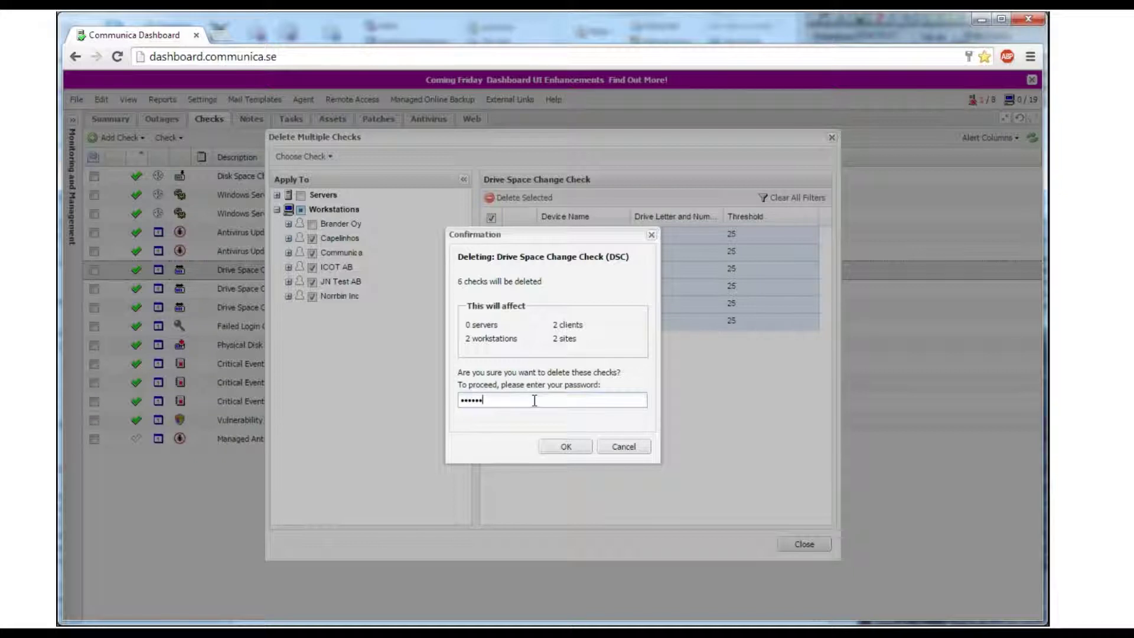
pyautogui.click(576, 449)
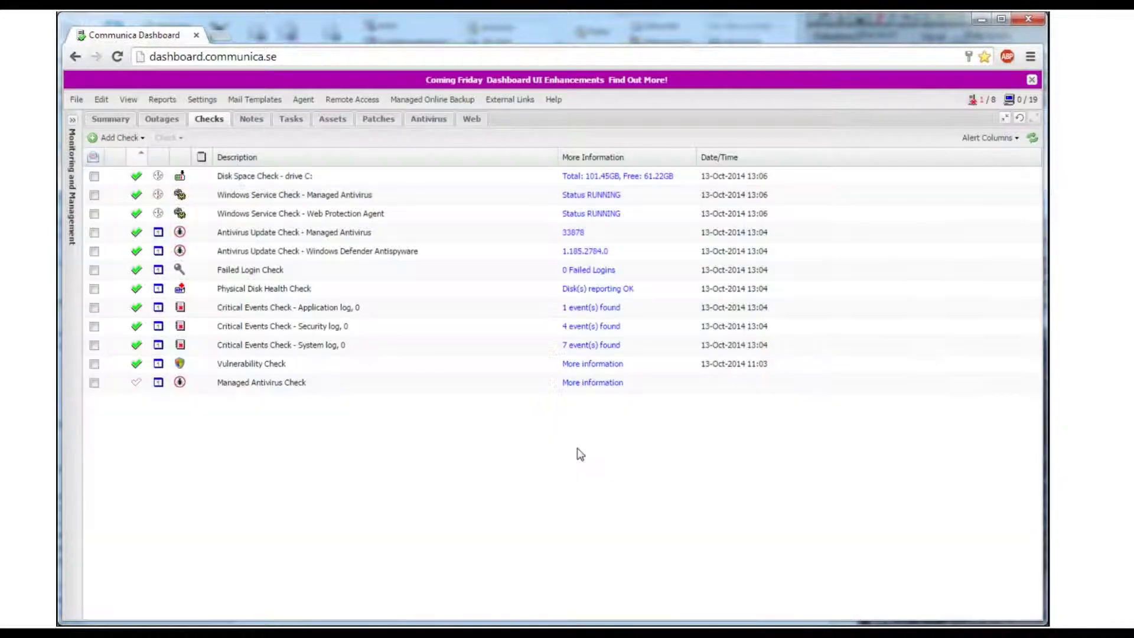
# Delete the Failed Login Check from all three workstations, confirming with the password
pyautogui.rightClick(246, 270)
pyautogui.click(331, 381)
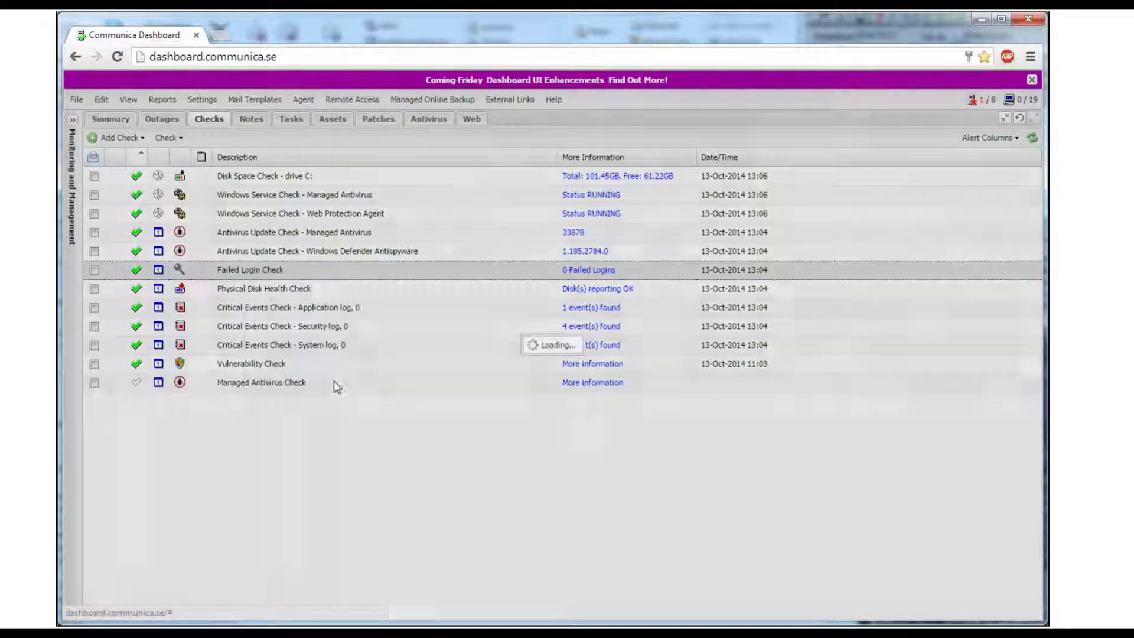
pyautogui.click(301, 210)
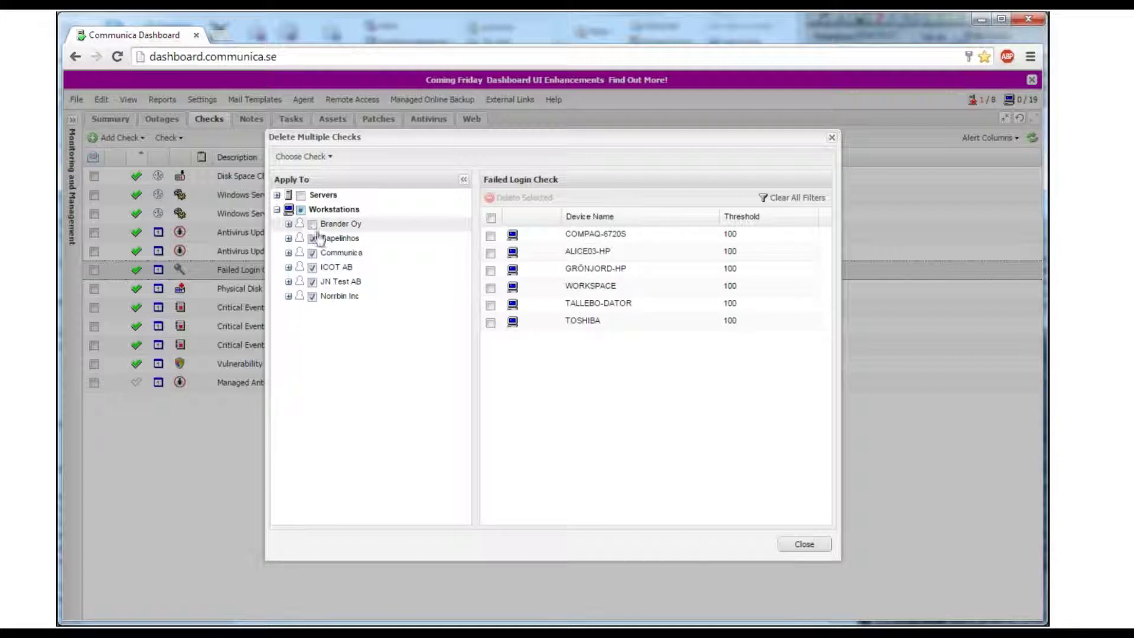
pyautogui.click(491, 218)
pyautogui.click(491, 202)
pyautogui.click(541, 405)
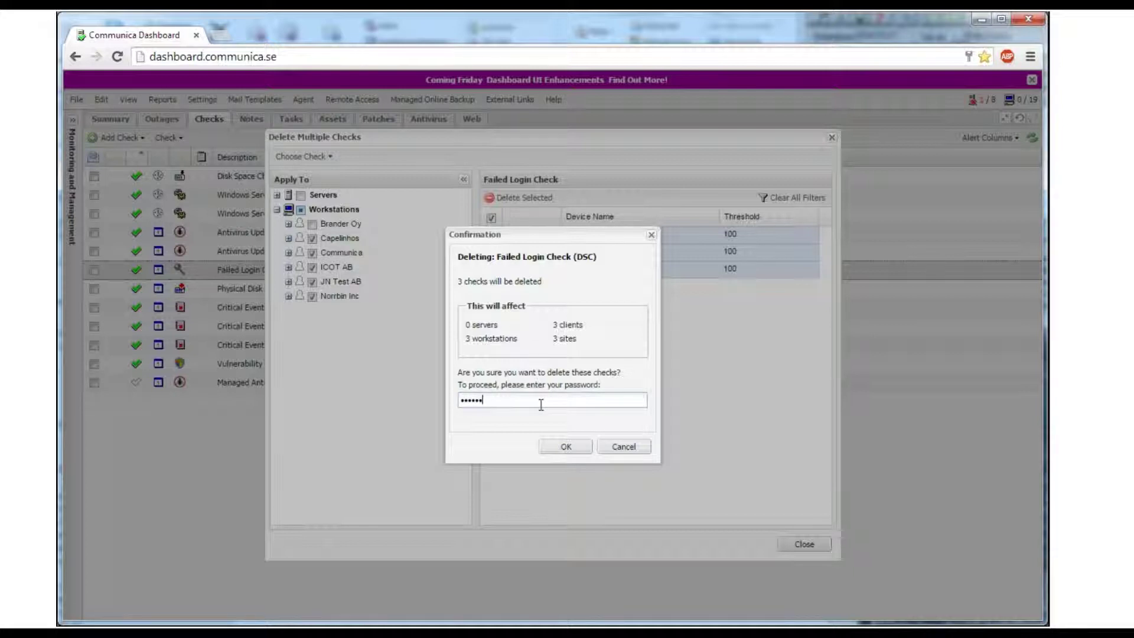
pyautogui.click(570, 450)
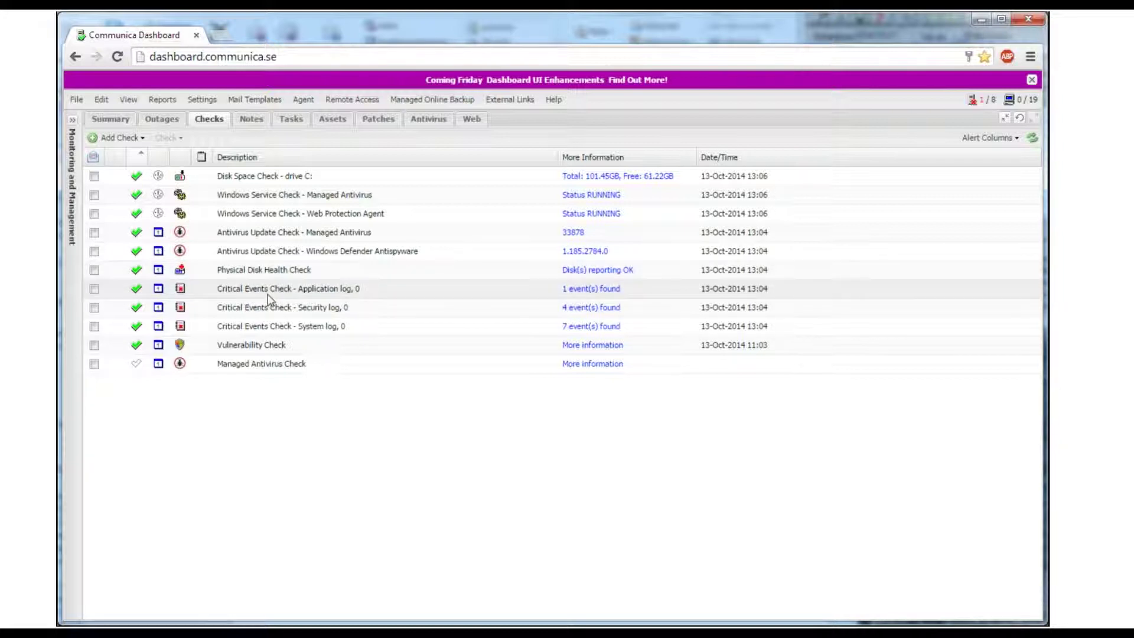
# Delete all six Critical Events checks across the five workstation clients, confirming with the password
pyautogui.rightClick(233, 290)
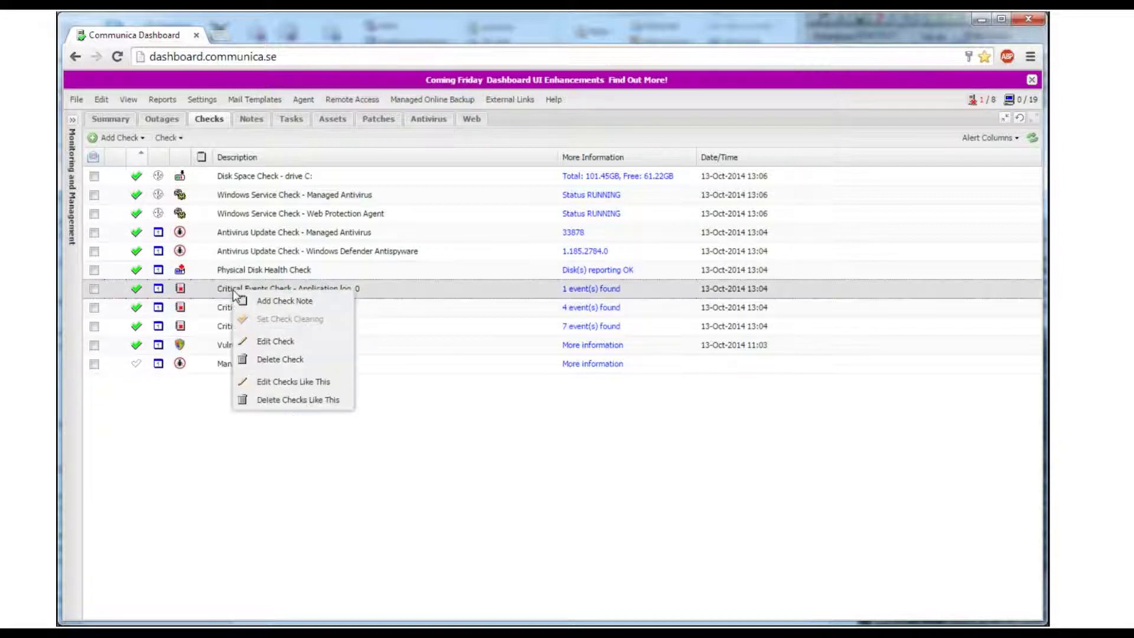
pyautogui.click(293, 402)
pyautogui.click(277, 212)
pyautogui.click(312, 238)
pyautogui.click(312, 253)
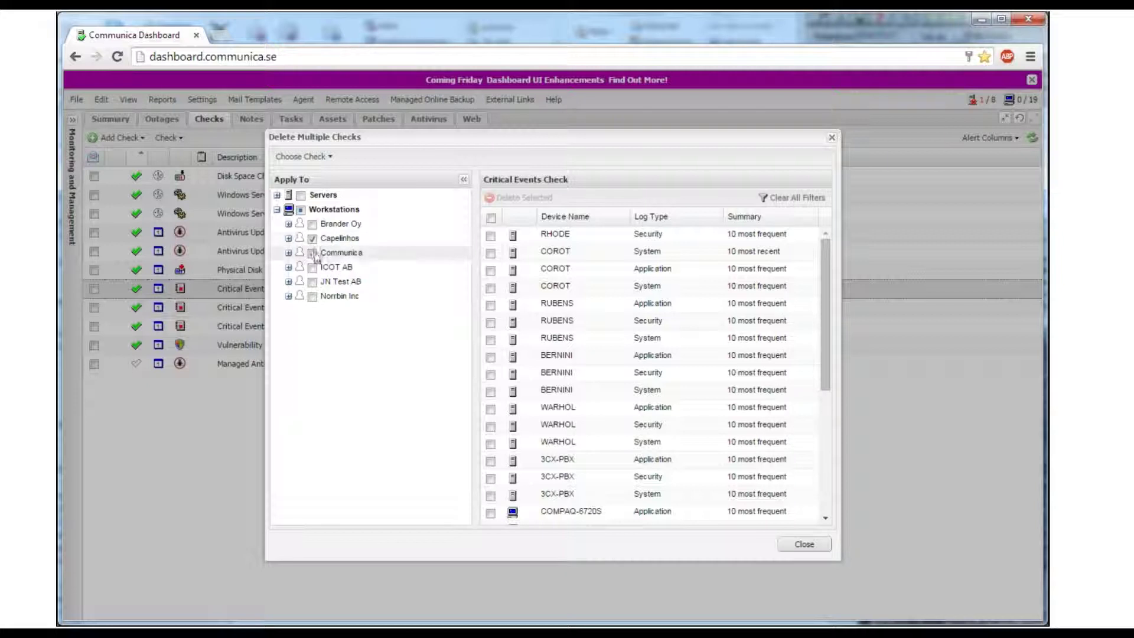
pyautogui.click(312, 267)
pyautogui.click(312, 282)
pyautogui.click(312, 296)
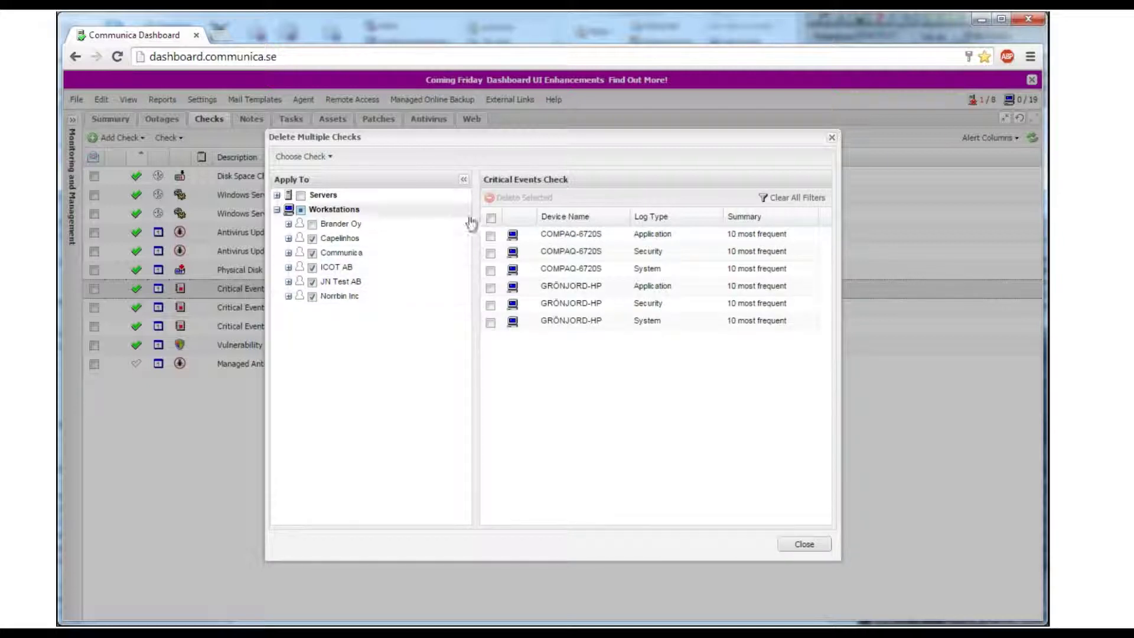
pyautogui.click(491, 218)
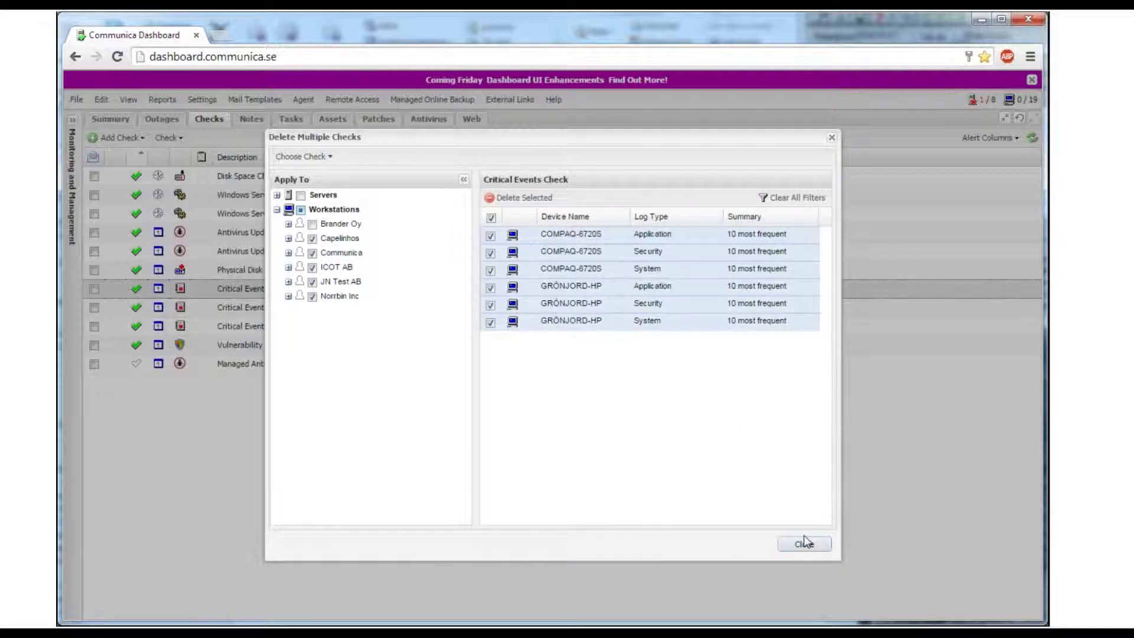
pyautogui.click(508, 198)
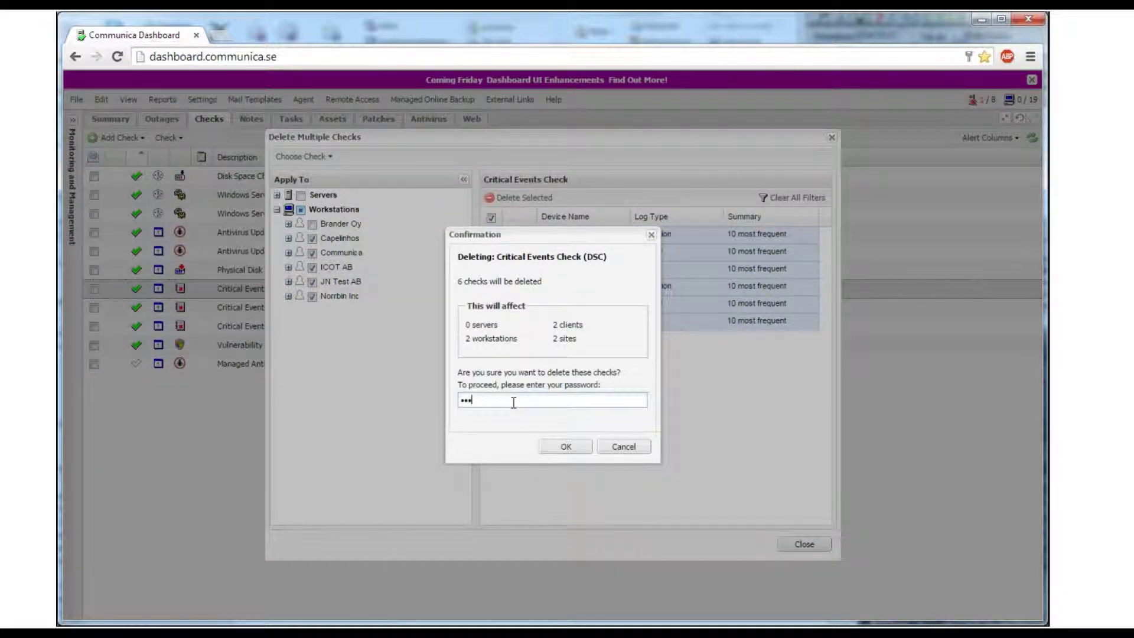
pyautogui.click(567, 446)
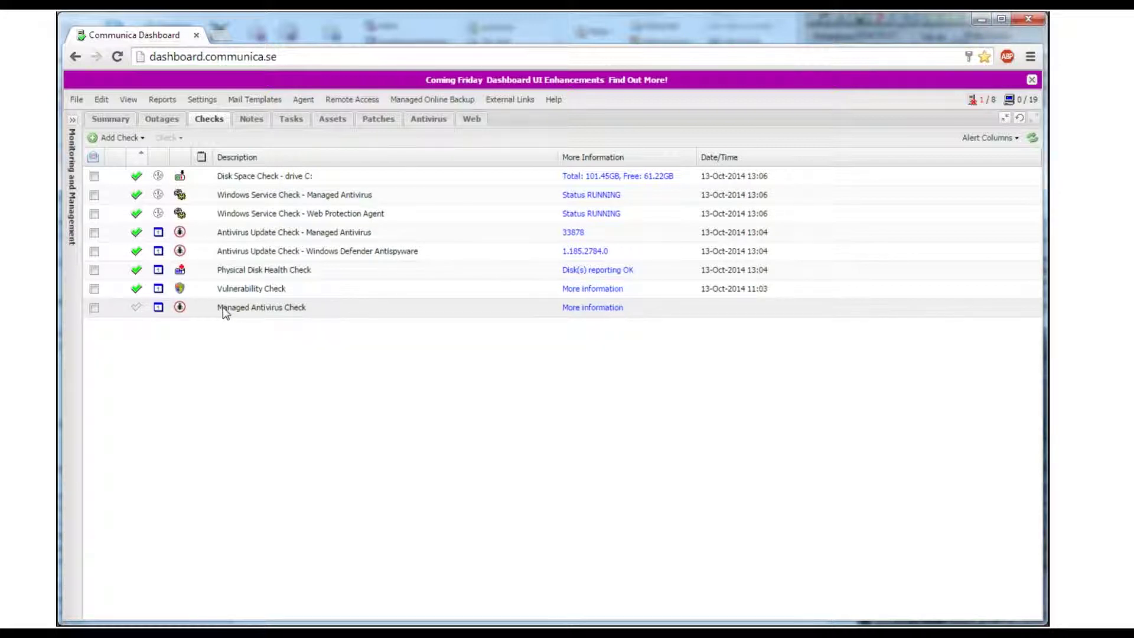
# Start deleting Antivirus Update checks like Windows Defender, selecting ICOT AB's COMPAQ-6720S check
pyautogui.rightClick(340, 253)
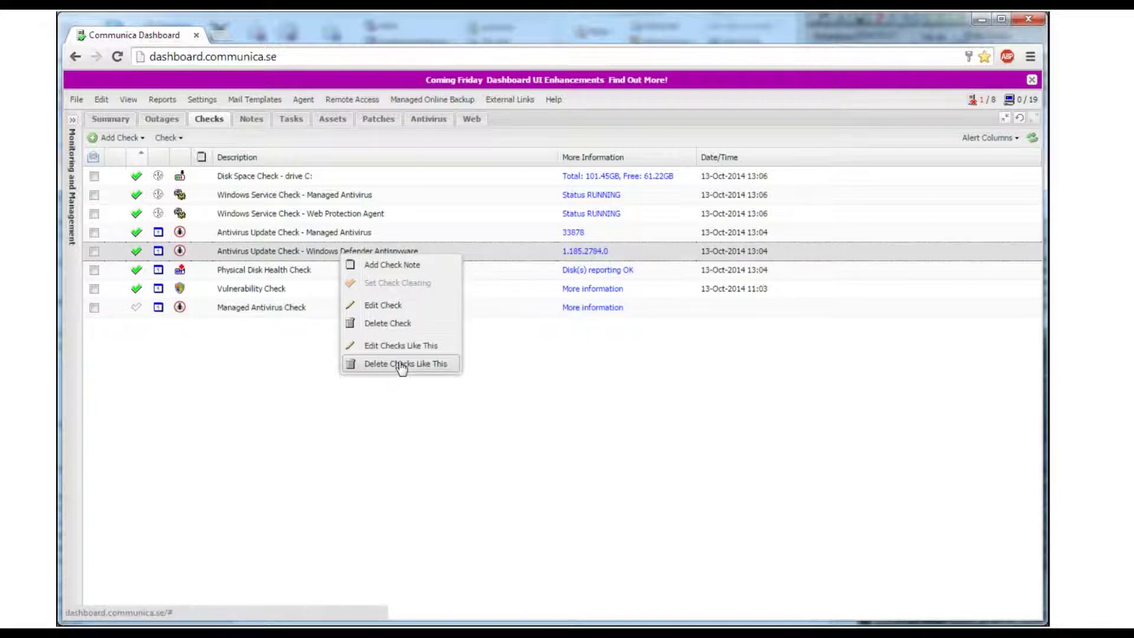
pyautogui.click(402, 366)
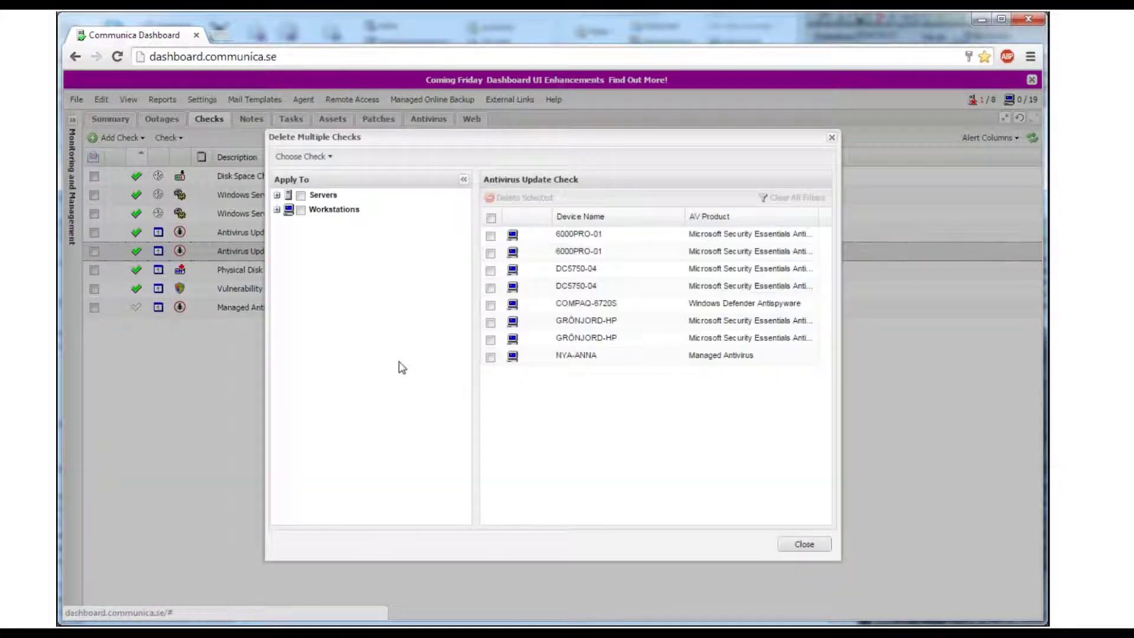
pyautogui.click(277, 210)
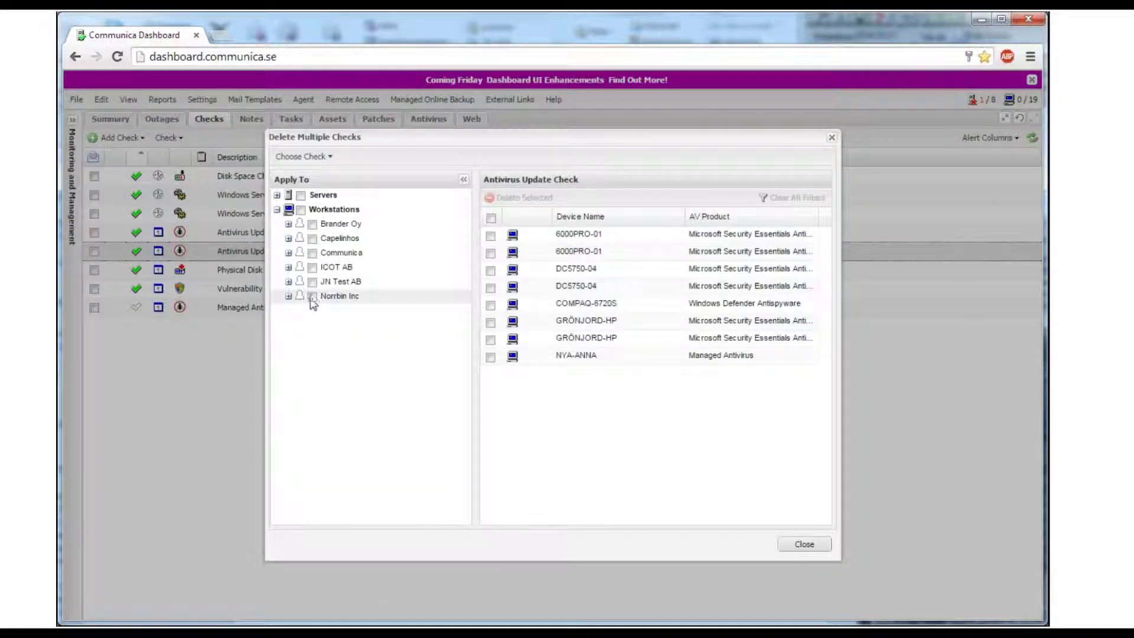
pyautogui.click(312, 238)
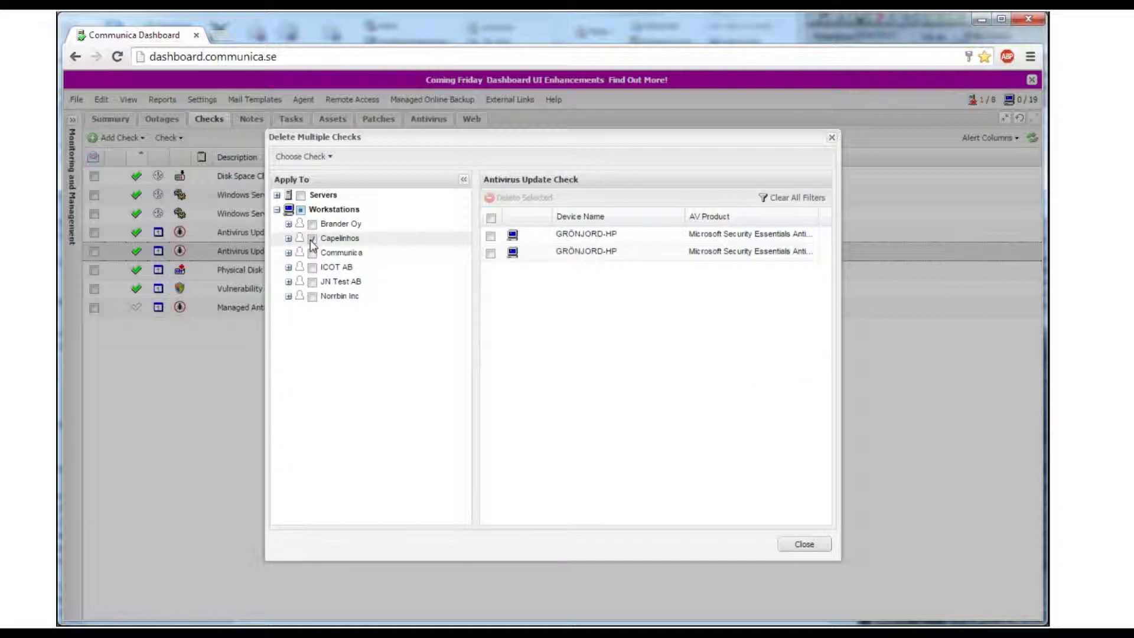
pyautogui.click(312, 238)
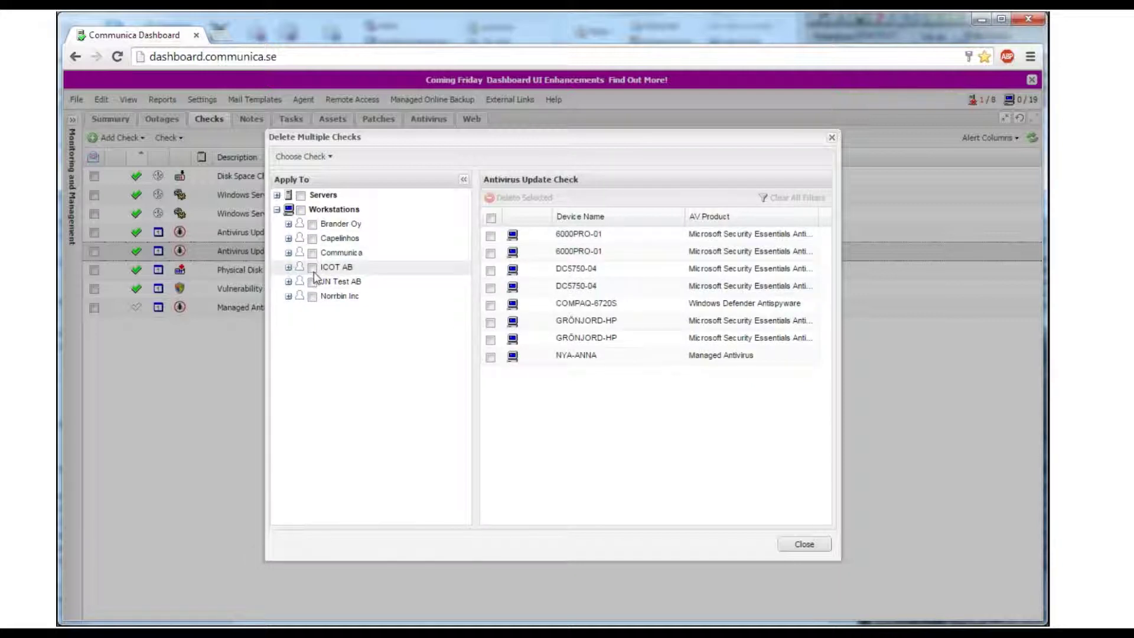
pyautogui.click(313, 267)
pyautogui.click(491, 235)
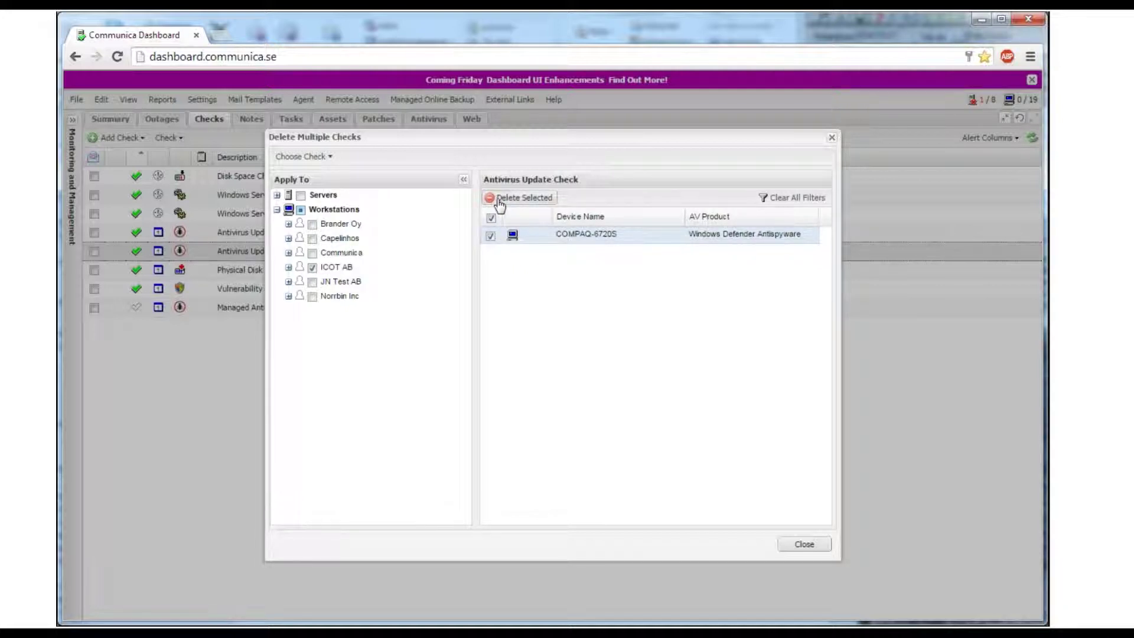
# Delete the COMPAQ-6720S Windows Defender Antispyware update check with password confirmation
pyautogui.click(493, 197)
pyautogui.click(523, 395)
pyautogui.write('p')
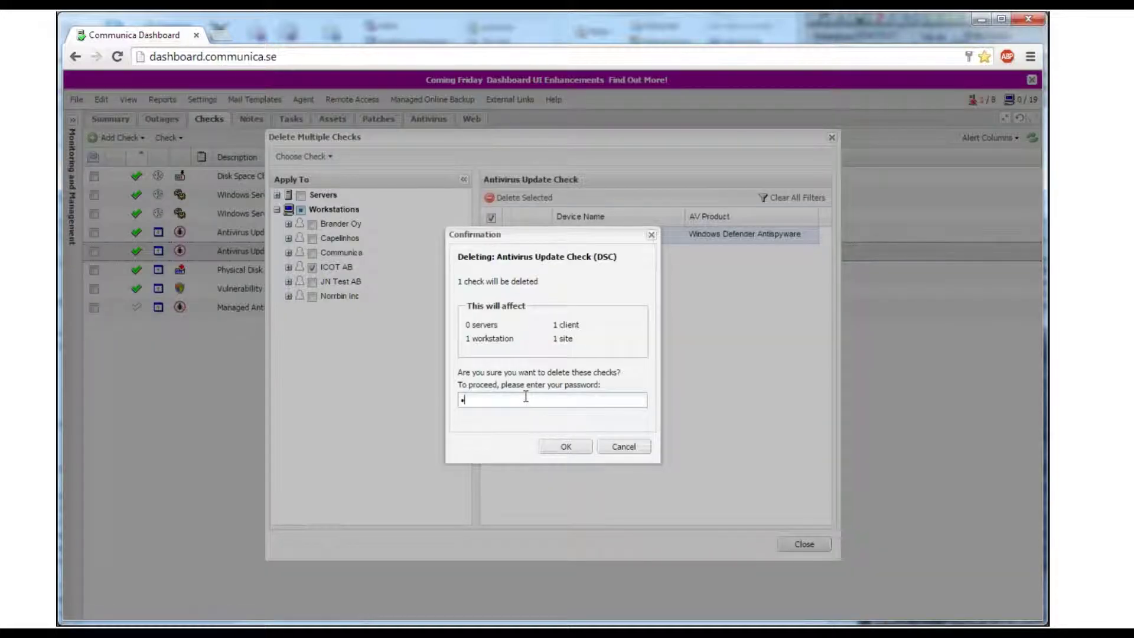
pyautogui.click(558, 446)
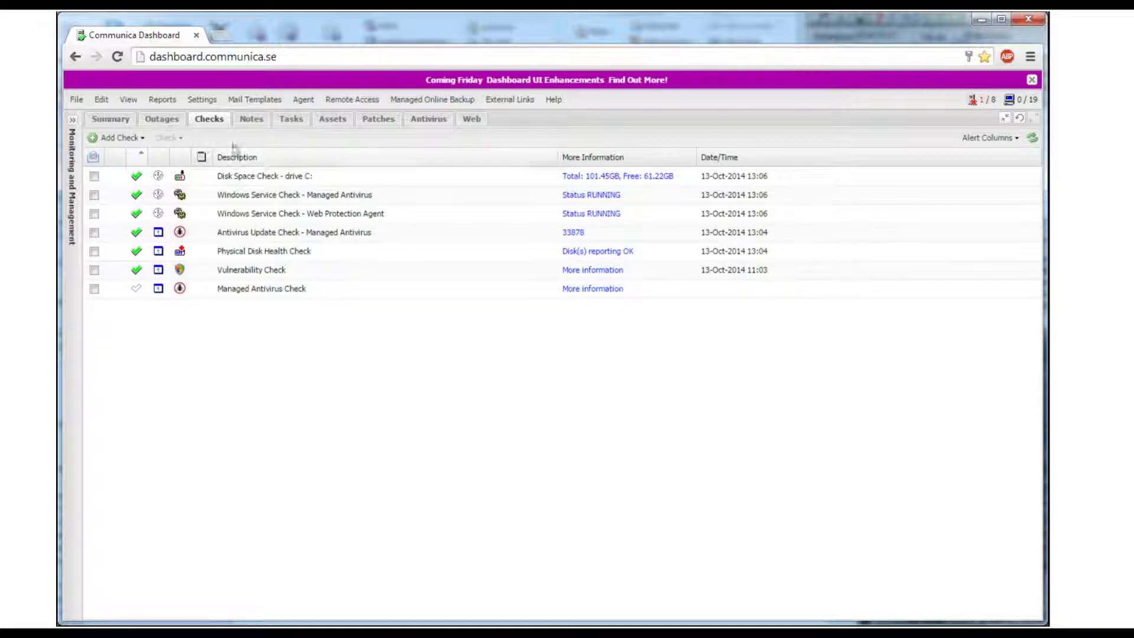
pyautogui.click(142, 139)
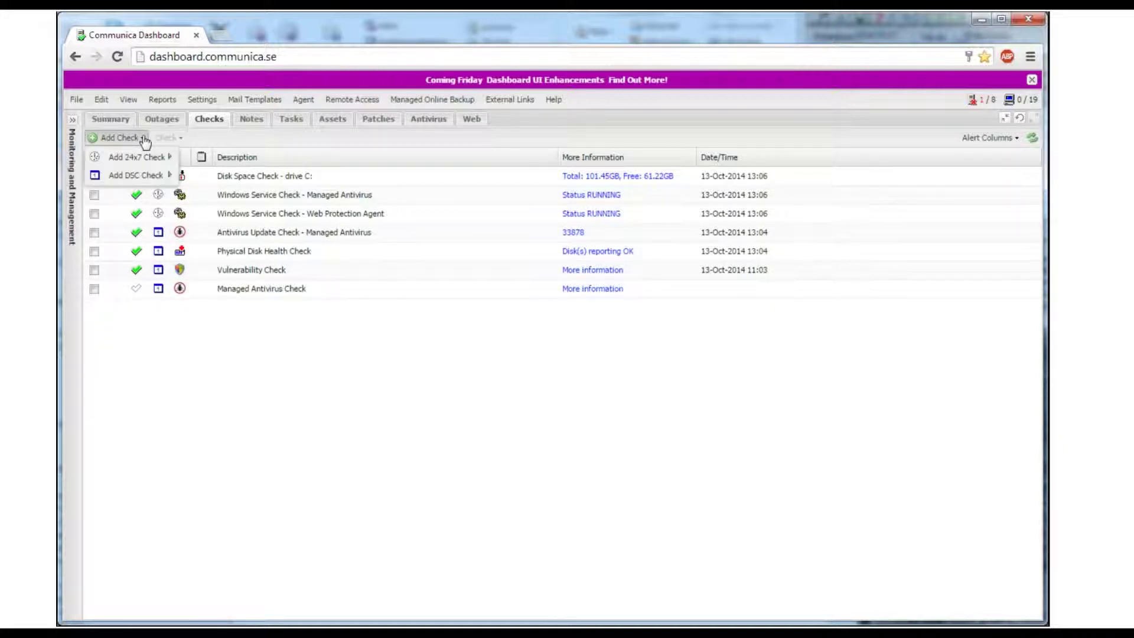
# Target a new DSC Script Check at the ICOT AB and Capelinhos workstations
pyautogui.moveTo(148, 178)
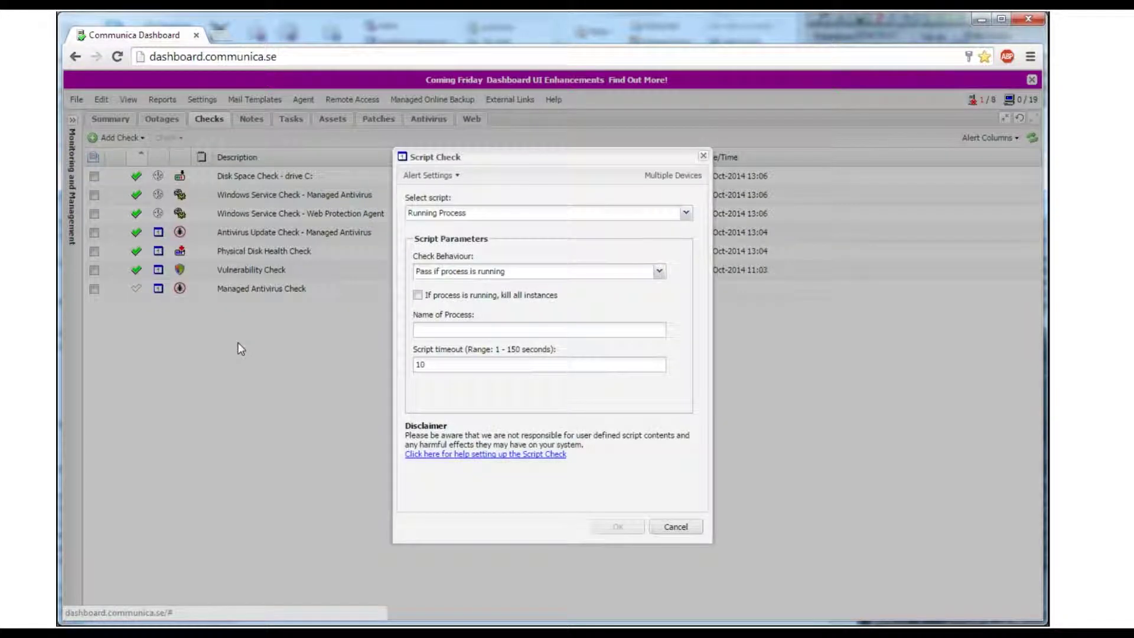
pyautogui.click(674, 176)
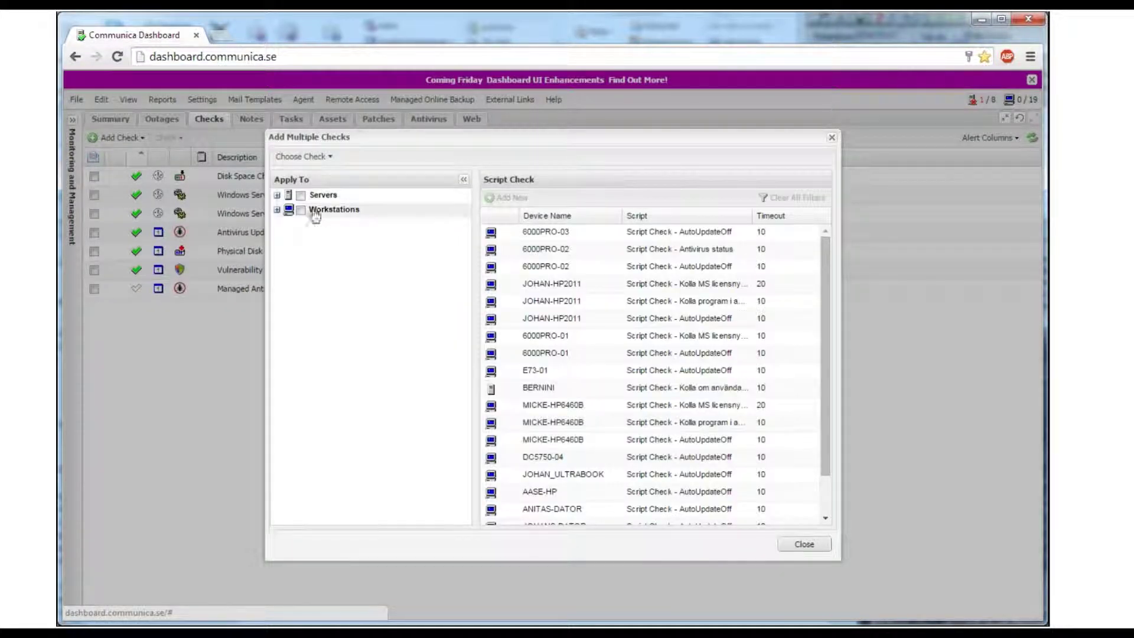
pyautogui.click(277, 209)
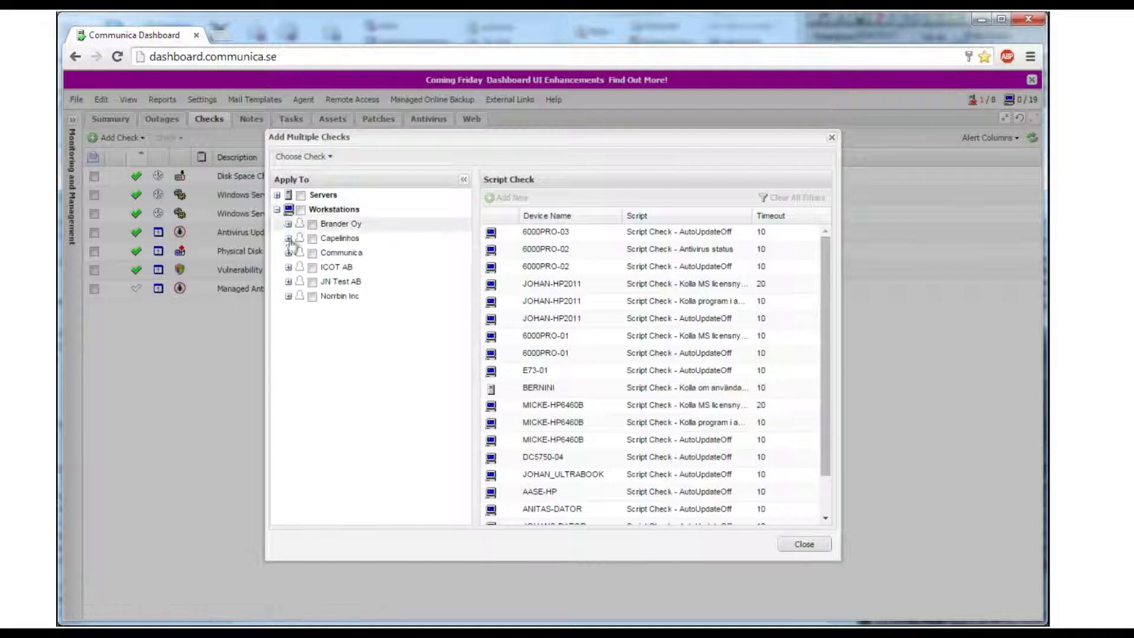
pyautogui.click(312, 268)
pyautogui.click(312, 239)
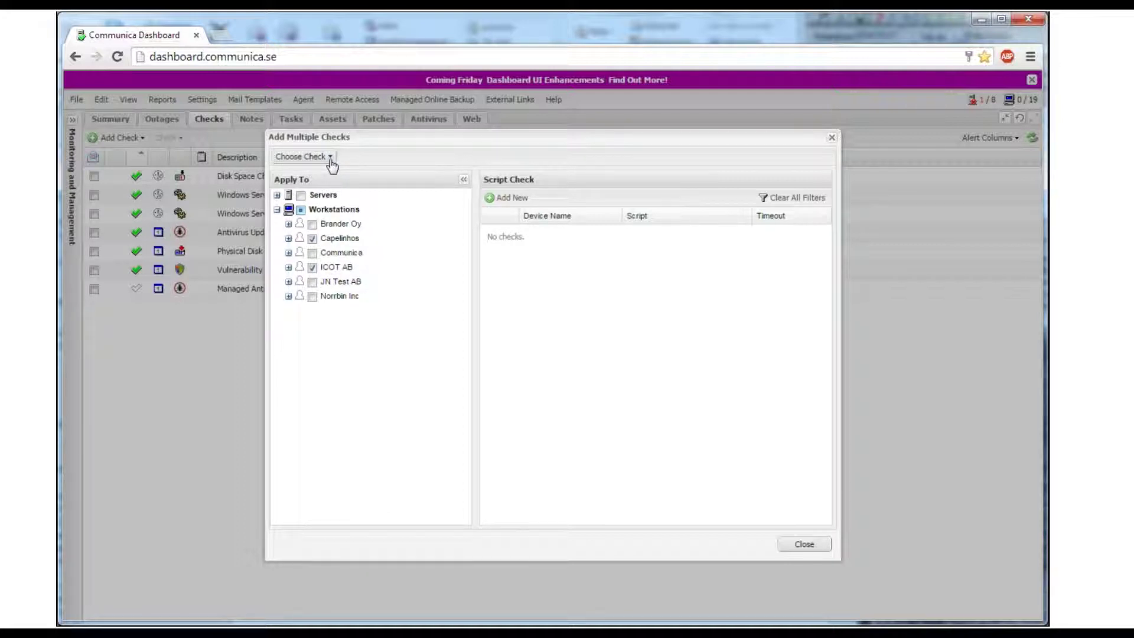
# Add the Script Check running the AutoUpdateOff script and confirm both checks
pyautogui.click(505, 201)
pyautogui.click(488, 214)
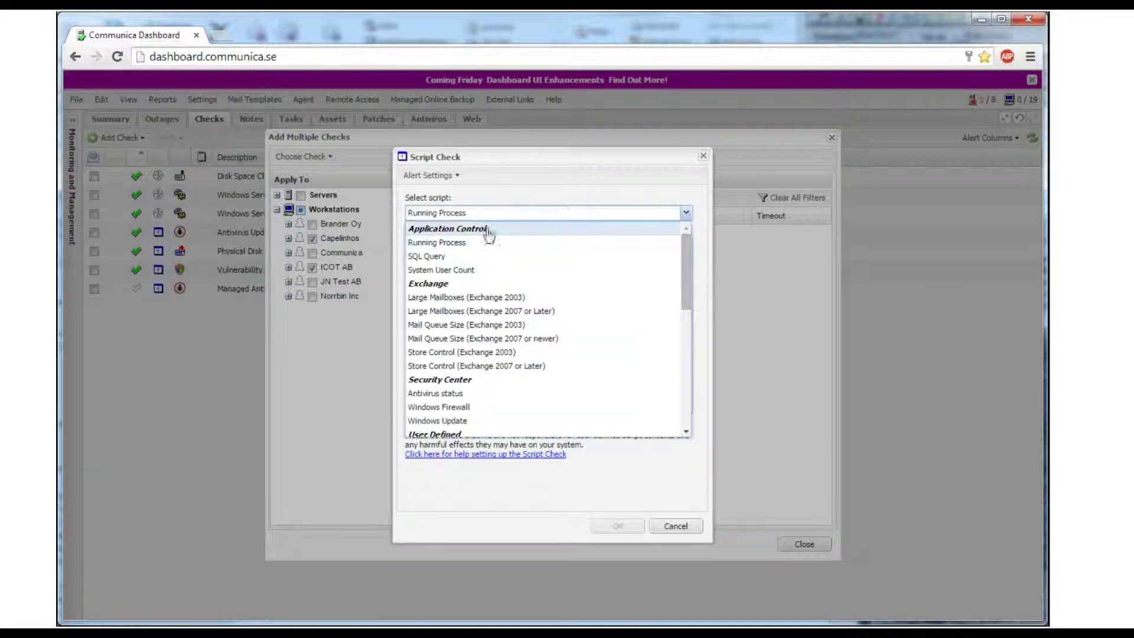
pyautogui.scroll(-3, 601, 319)
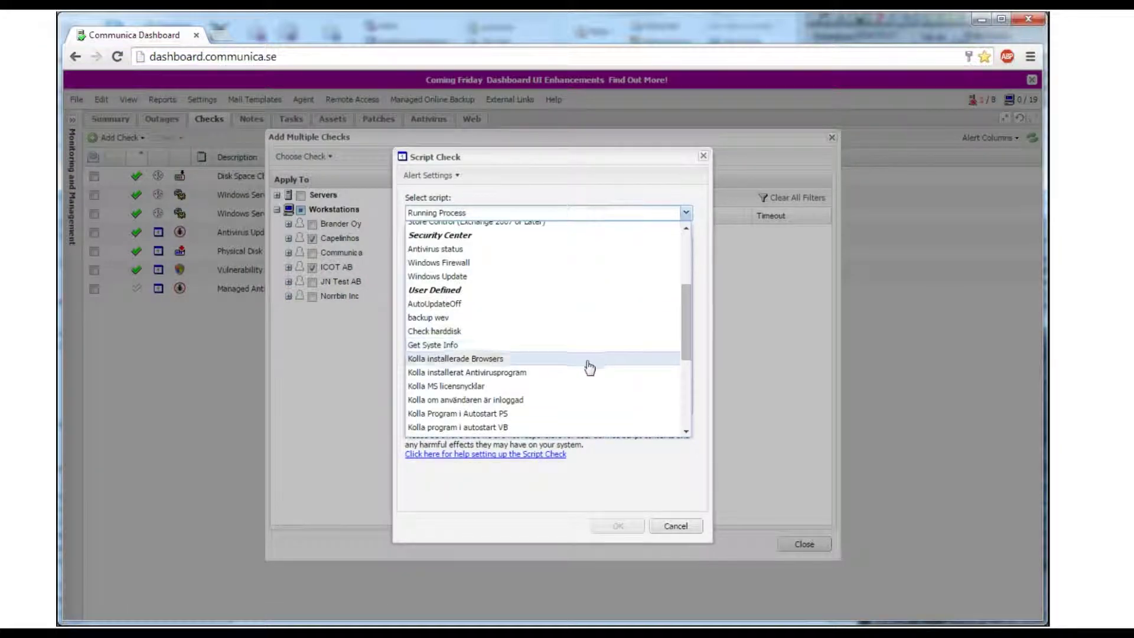
pyautogui.click(455, 304)
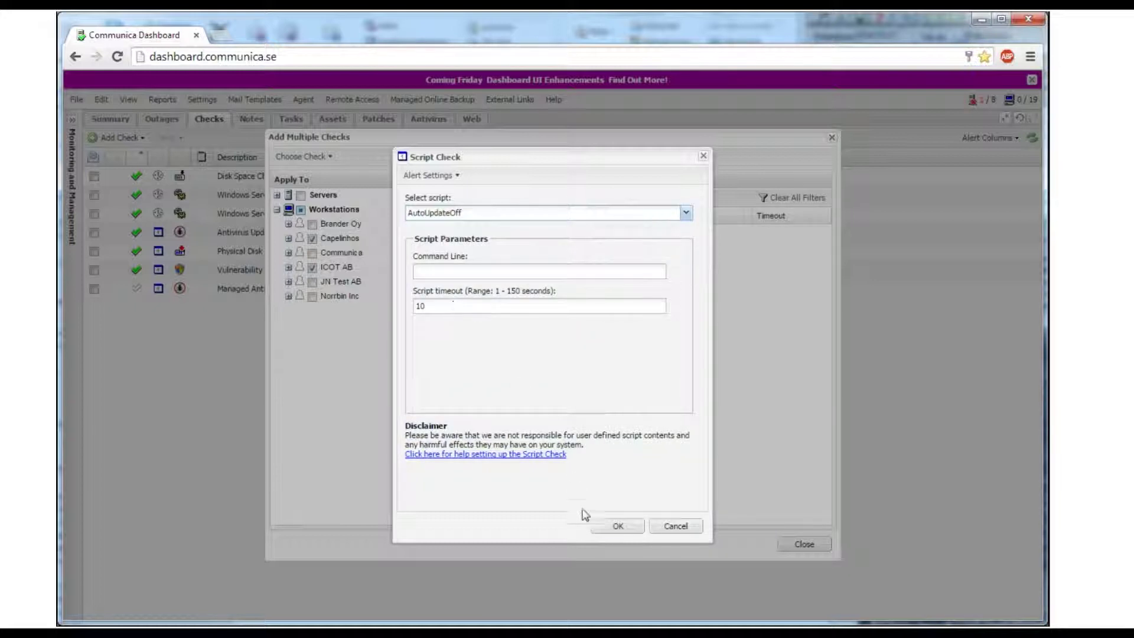
pyautogui.click(602, 526)
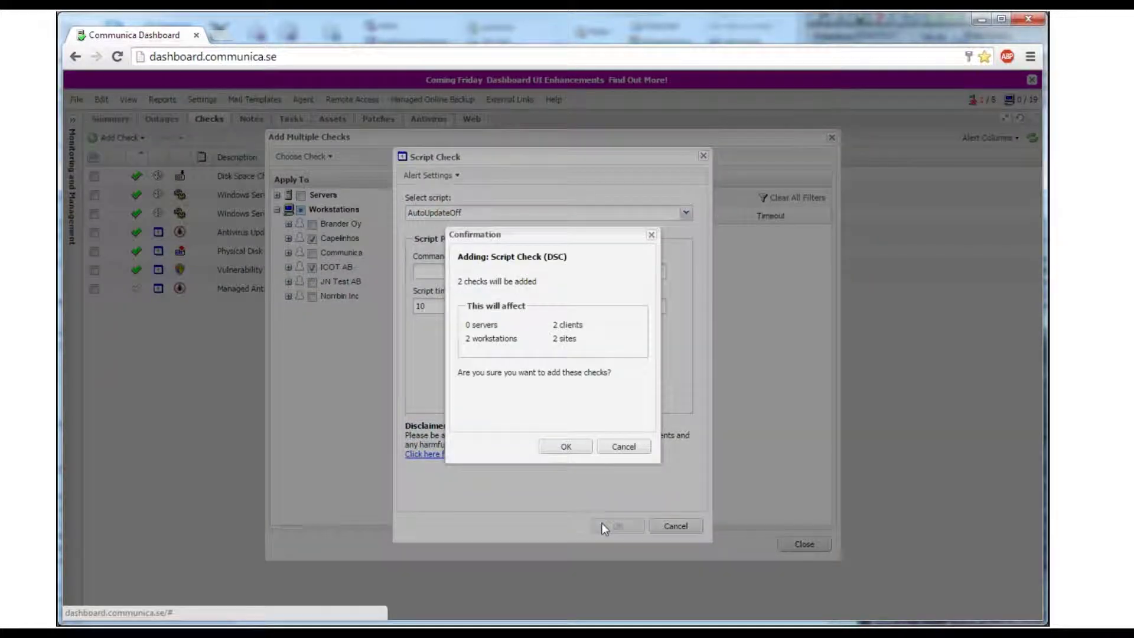
pyautogui.click(576, 448)
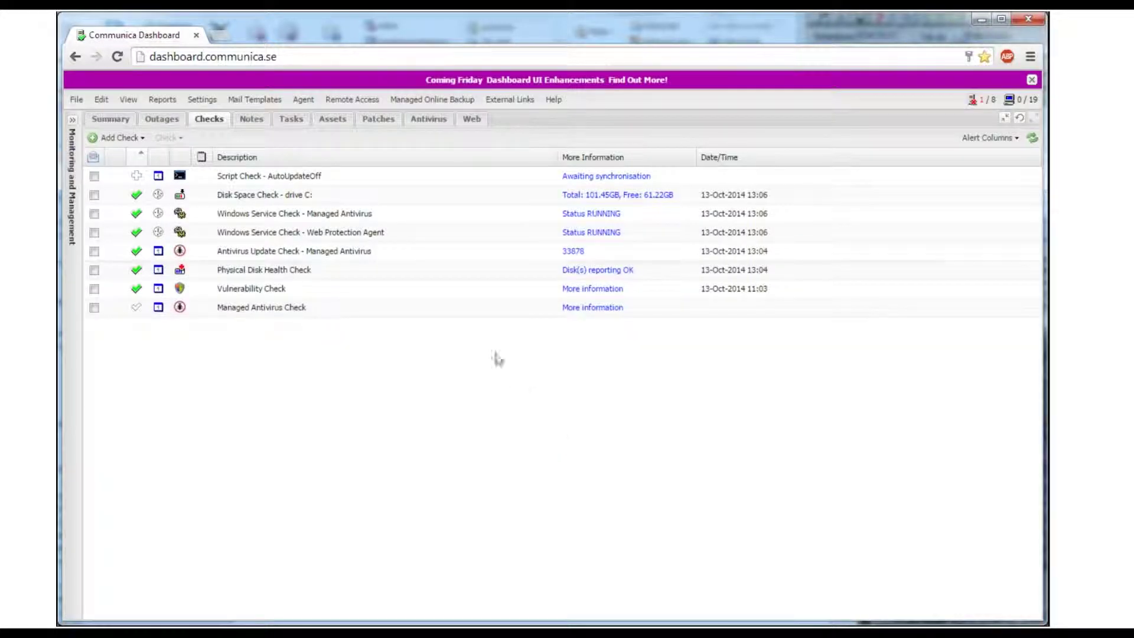
pyautogui.click(121, 138)
# Target a new Script Check at the Capelinhos and ICOT AB workstations
pyautogui.moveTo(147, 176)
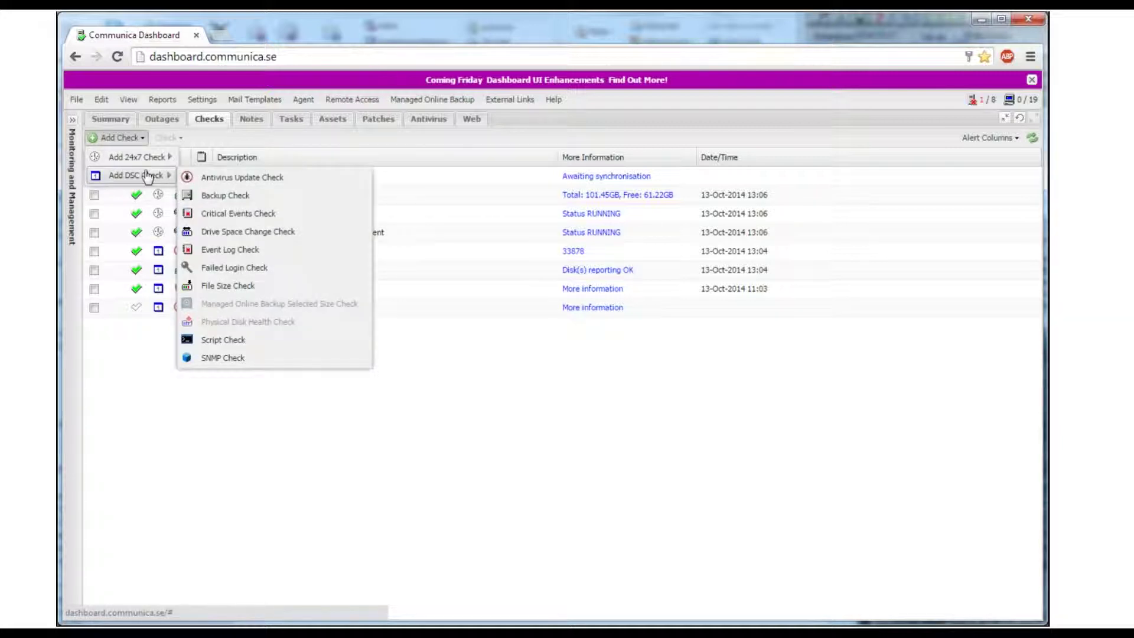
pyautogui.click(223, 340)
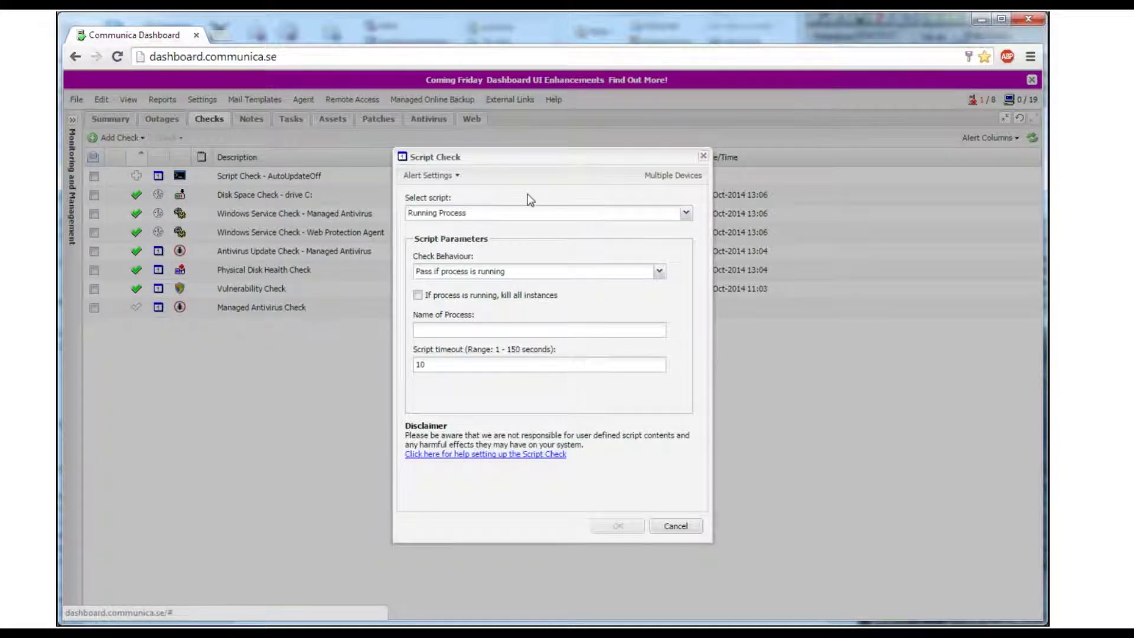
pyautogui.click(658, 176)
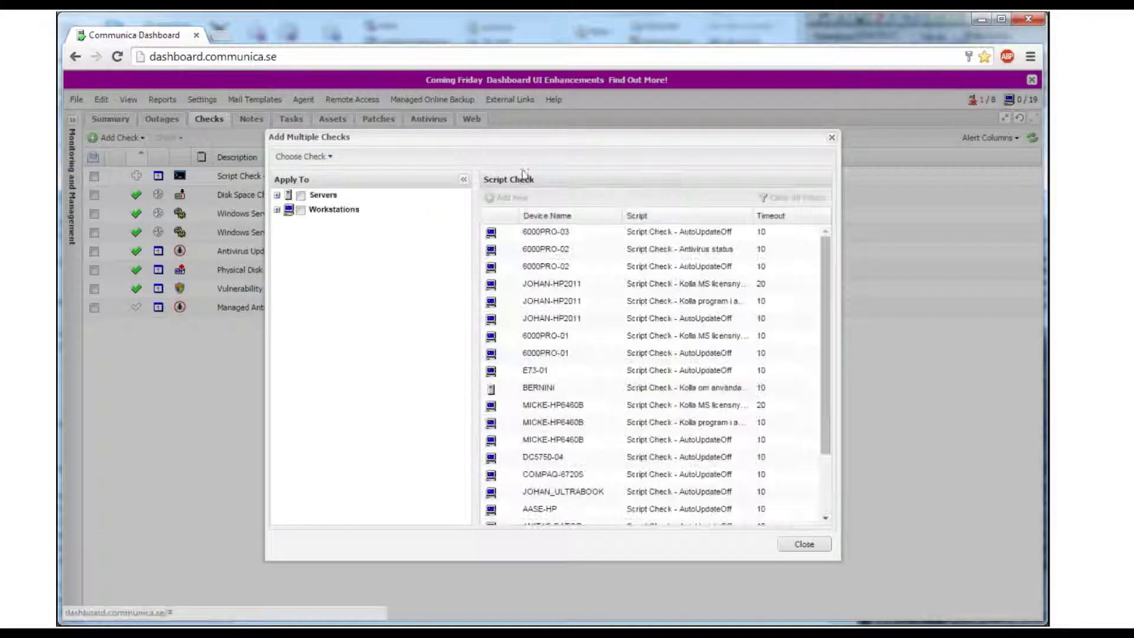
pyautogui.click(277, 210)
pyautogui.click(312, 239)
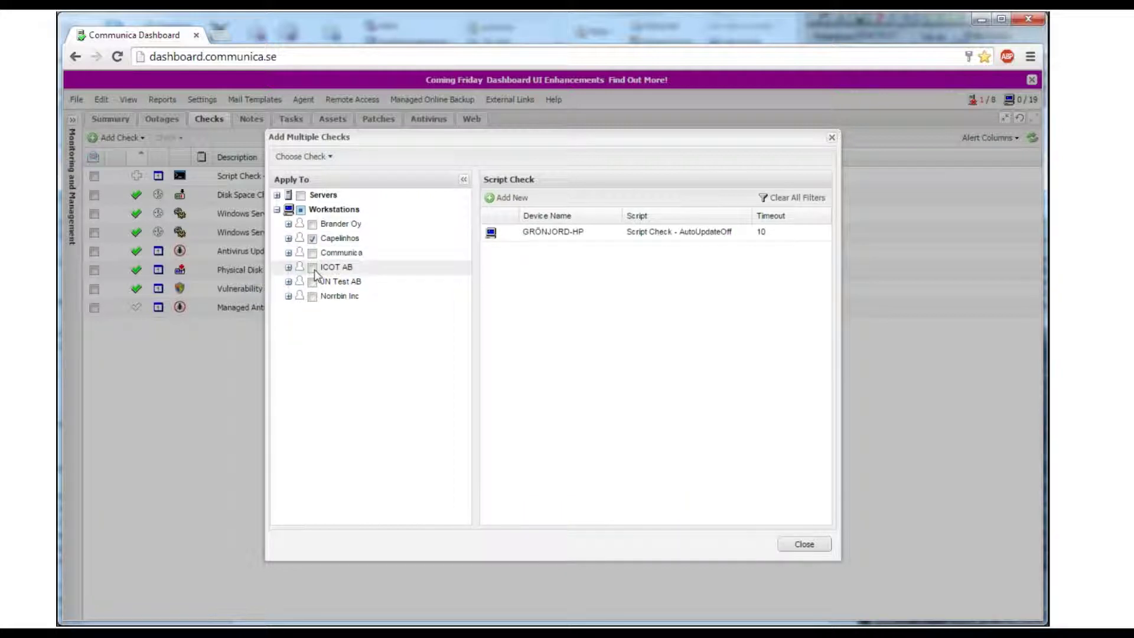
pyautogui.click(312, 267)
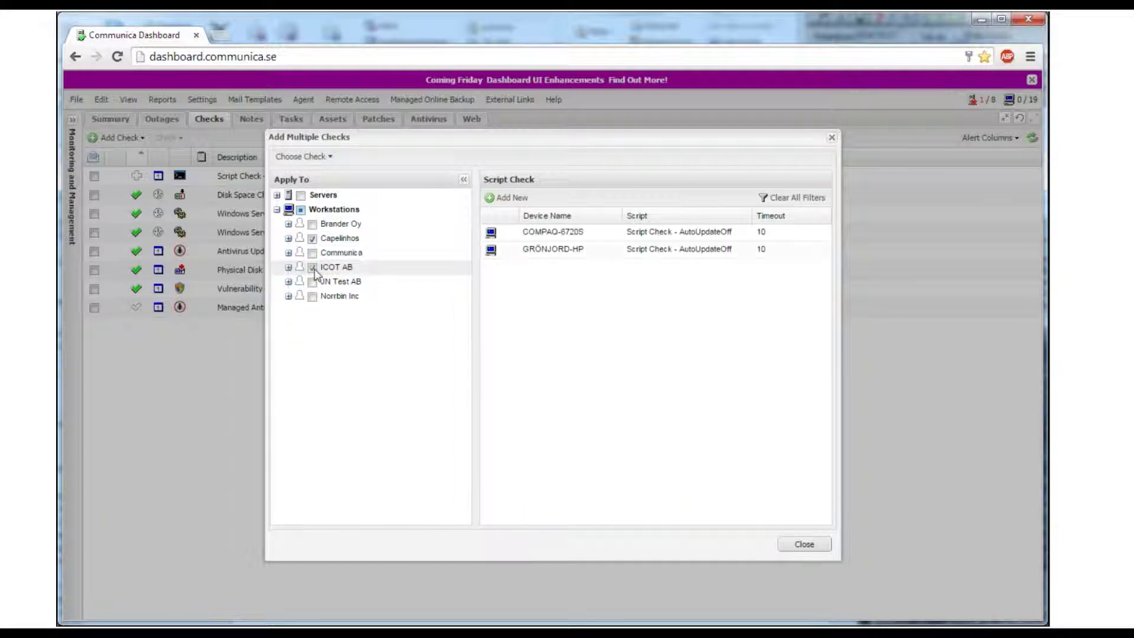
# Add the Script Check running 'Kolla MS licensnycklar' and confirm it
pyautogui.click(507, 198)
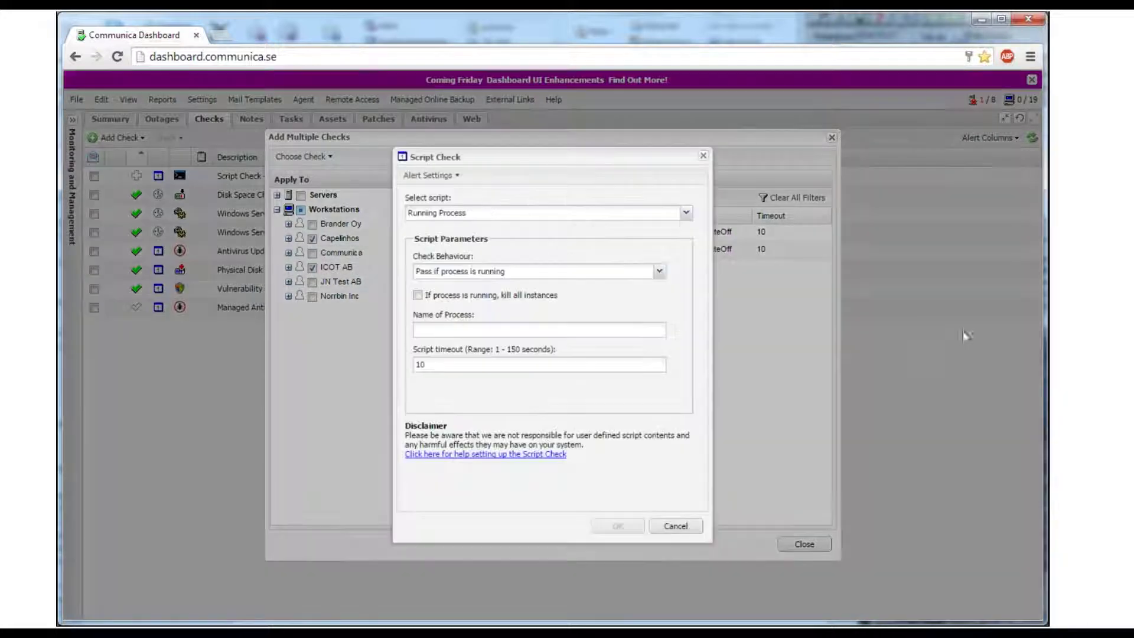
pyautogui.click(570, 214)
pyautogui.scroll(-3, 576, 284)
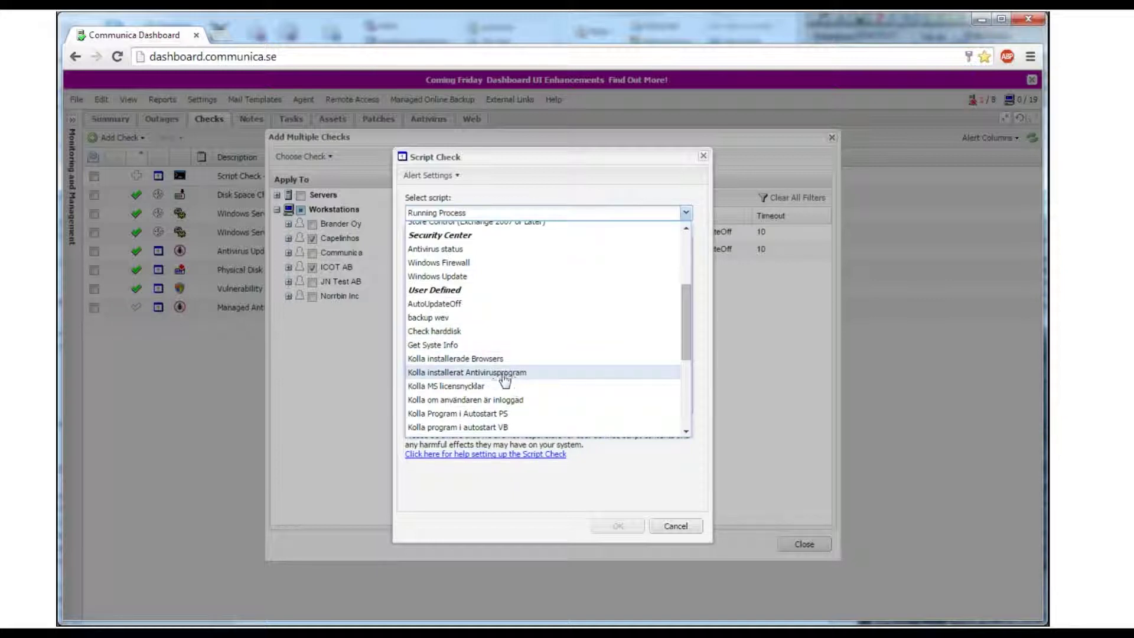
pyautogui.click(479, 401)
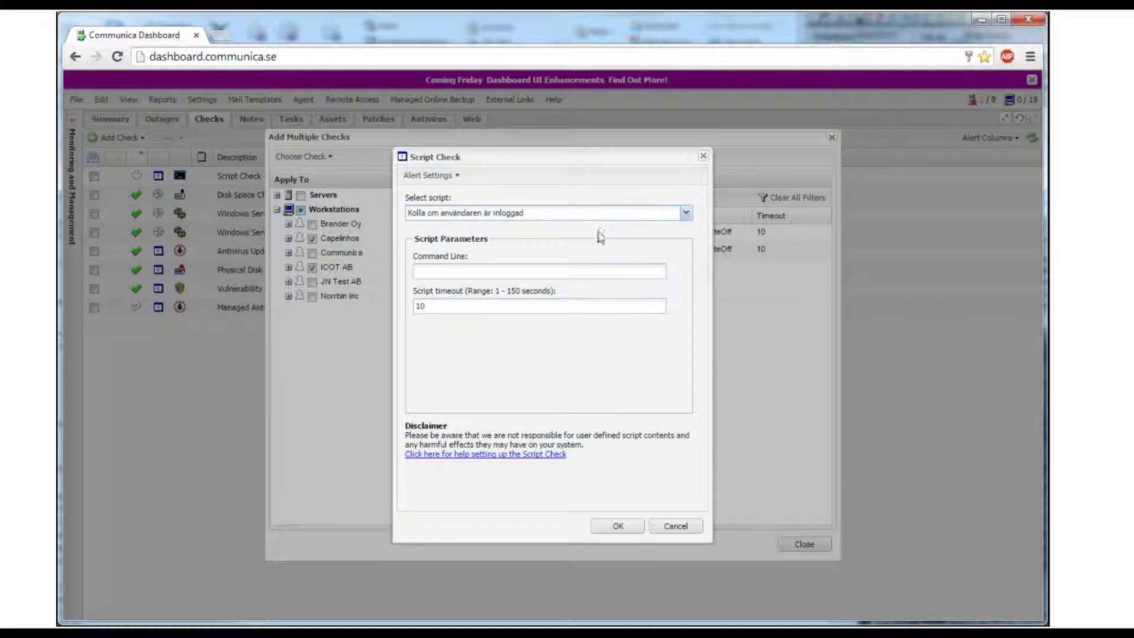
pyautogui.click(590, 214)
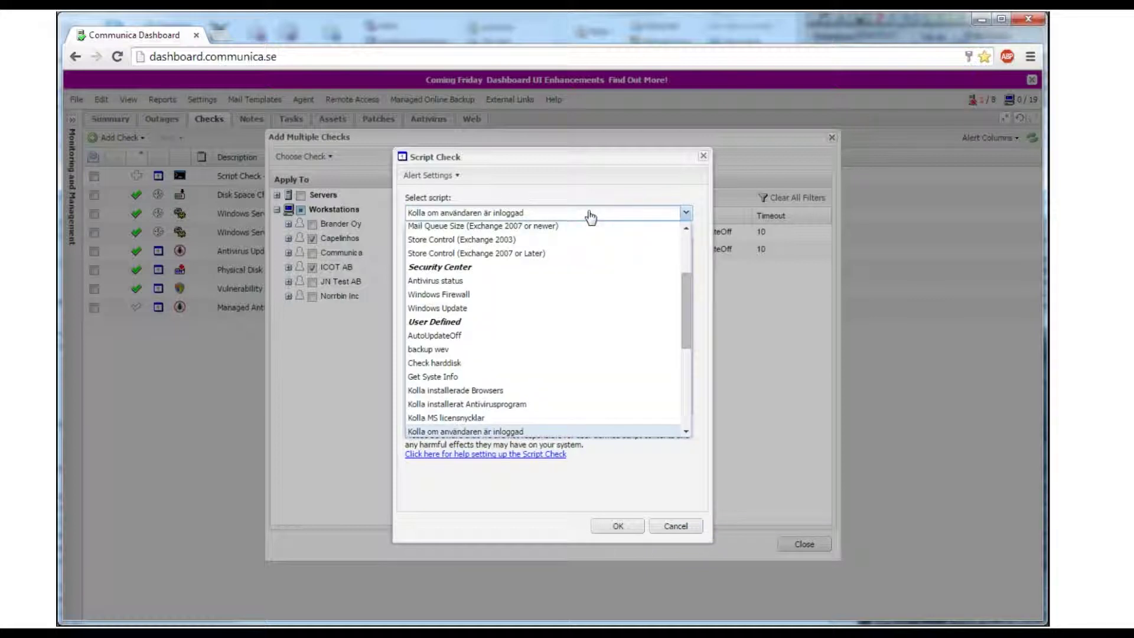
pyautogui.click(521, 419)
pyautogui.click(618, 526)
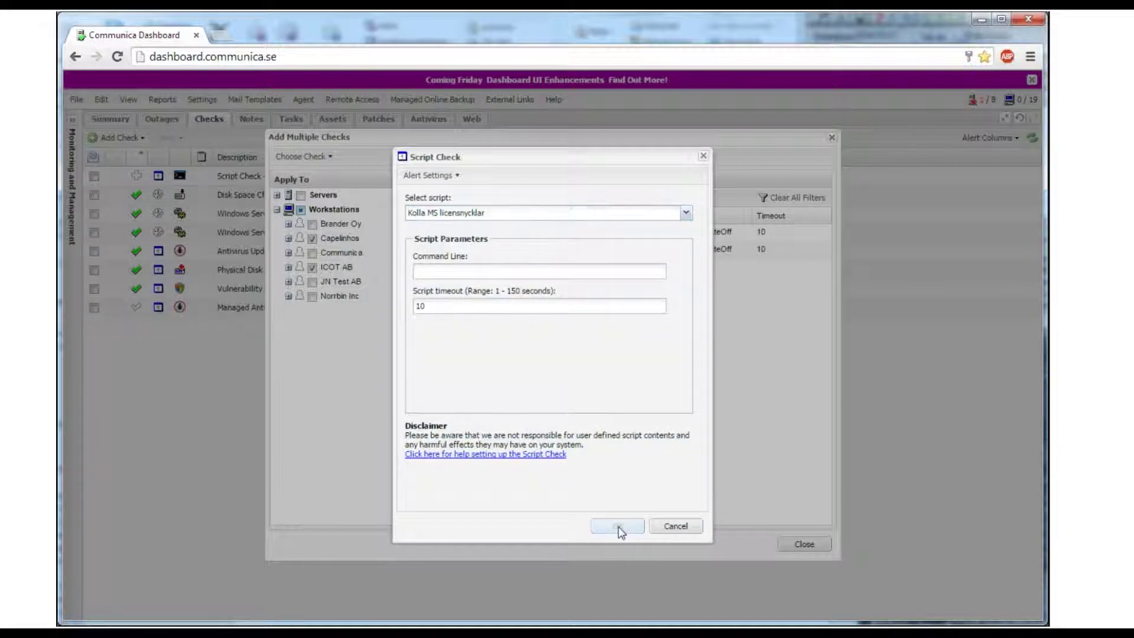
pyautogui.click(565, 448)
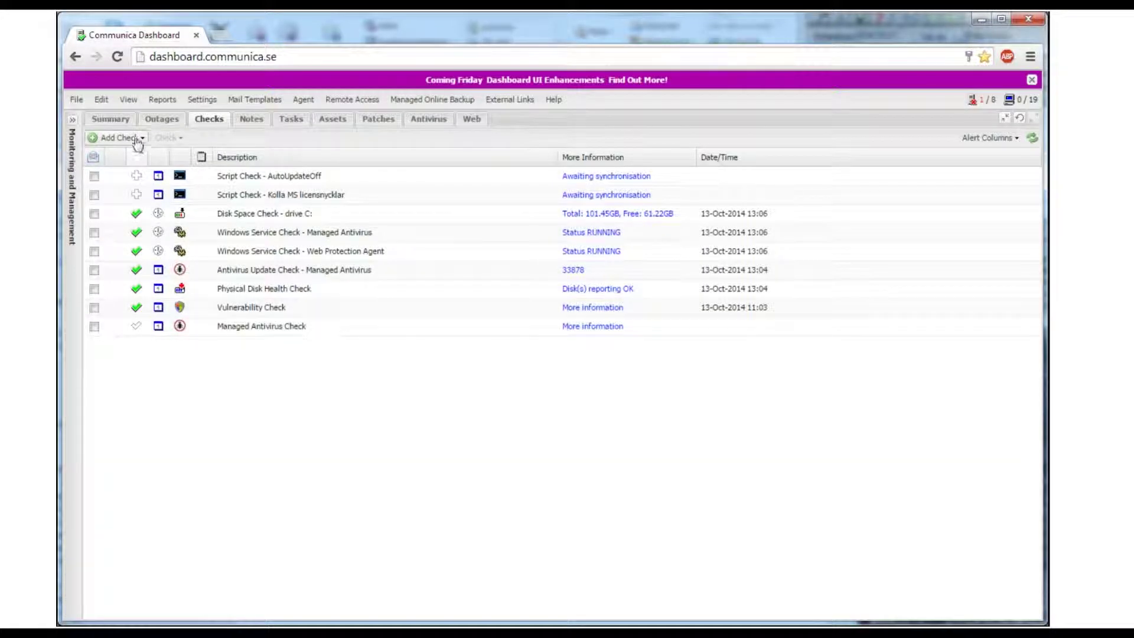
# Target a new 24x7 Script Check at the Capelinhos and ICOT AB workstations
pyautogui.click(114, 141)
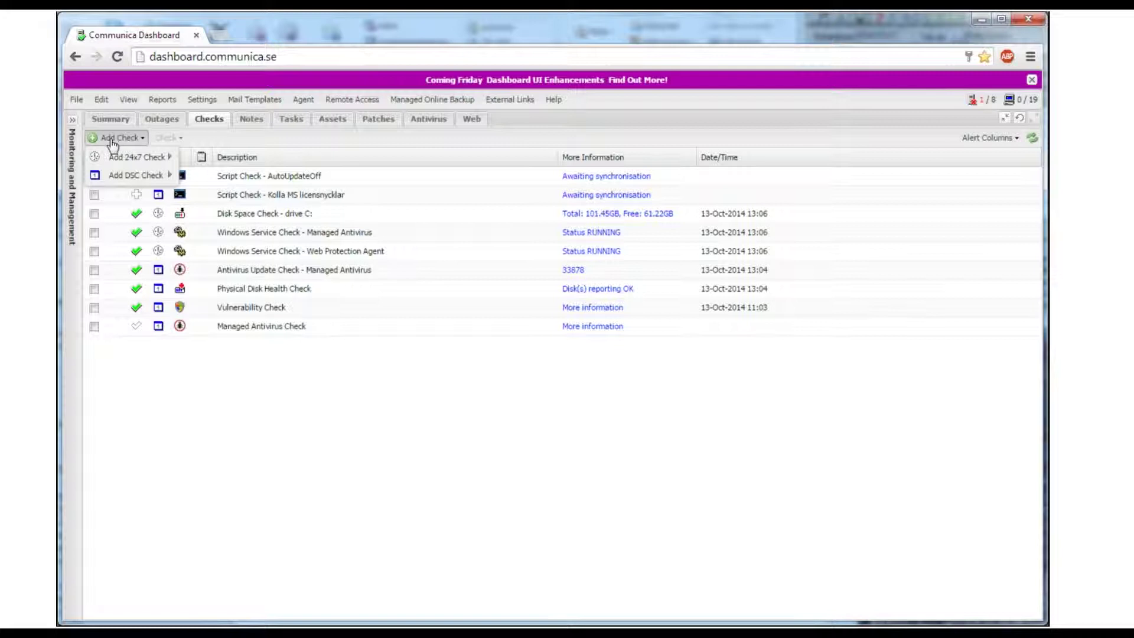
pyautogui.moveTo(151, 157)
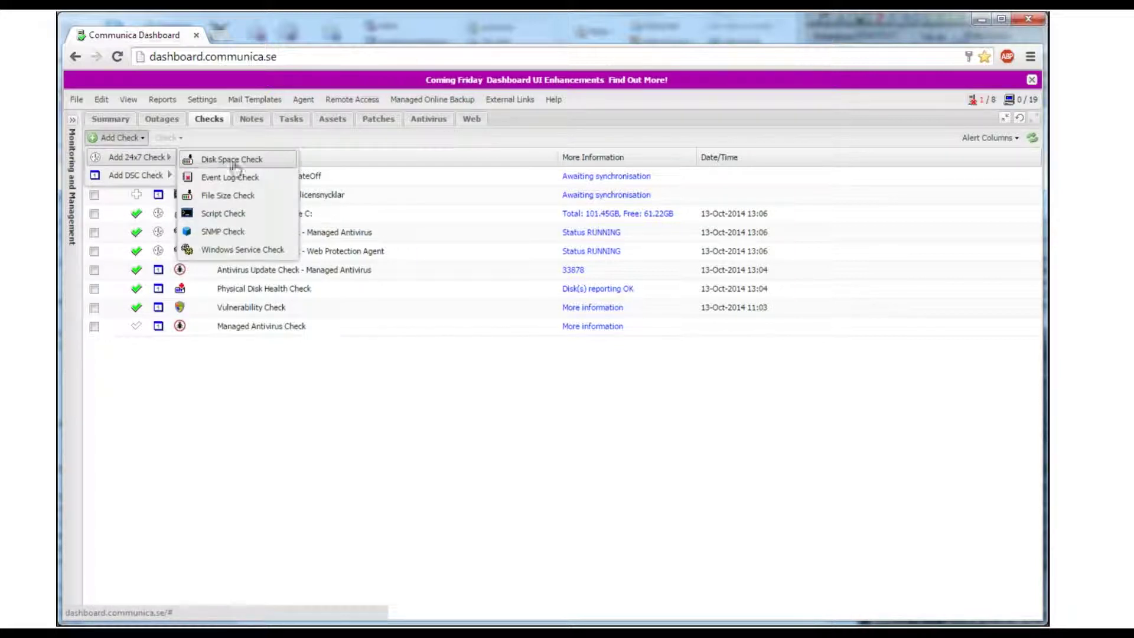
pyautogui.click(243, 217)
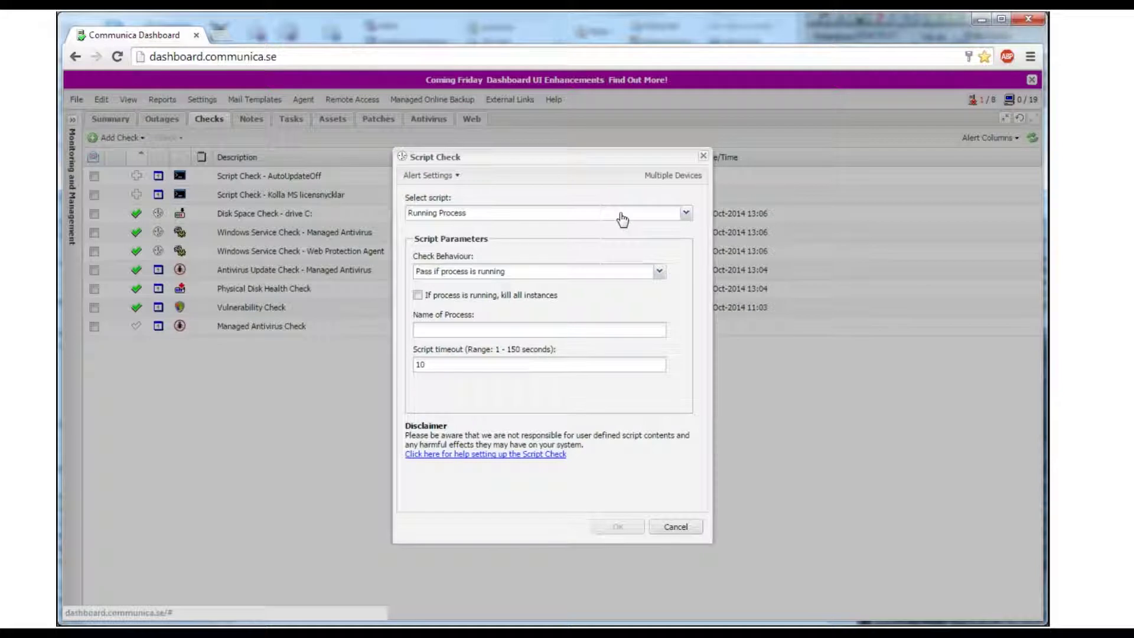
pyautogui.click(671, 176)
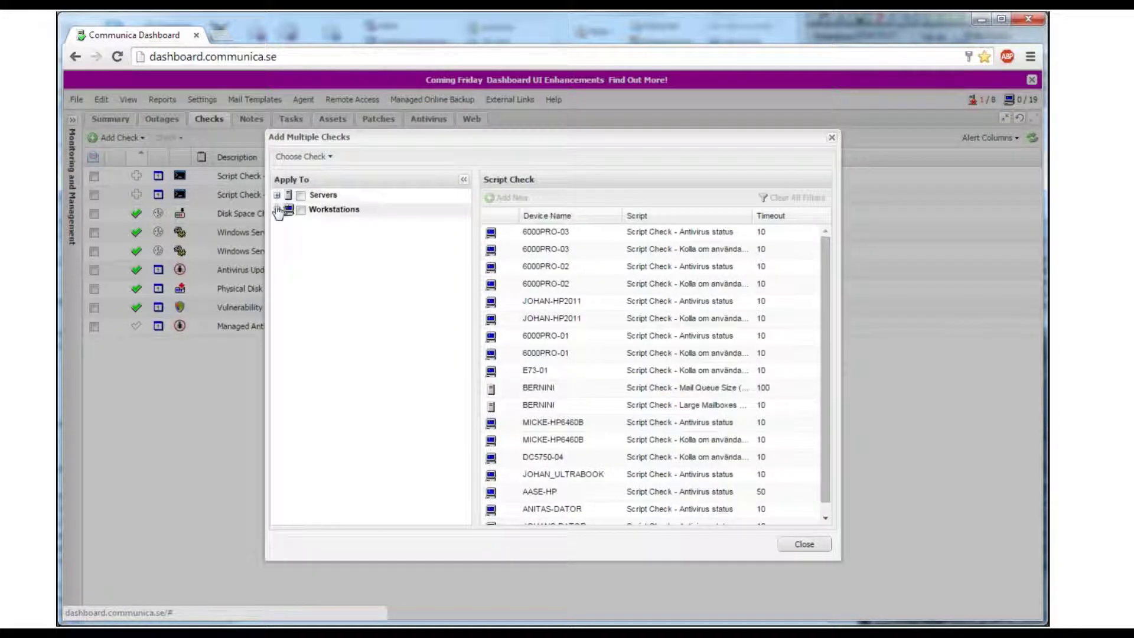
pyautogui.click(277, 209)
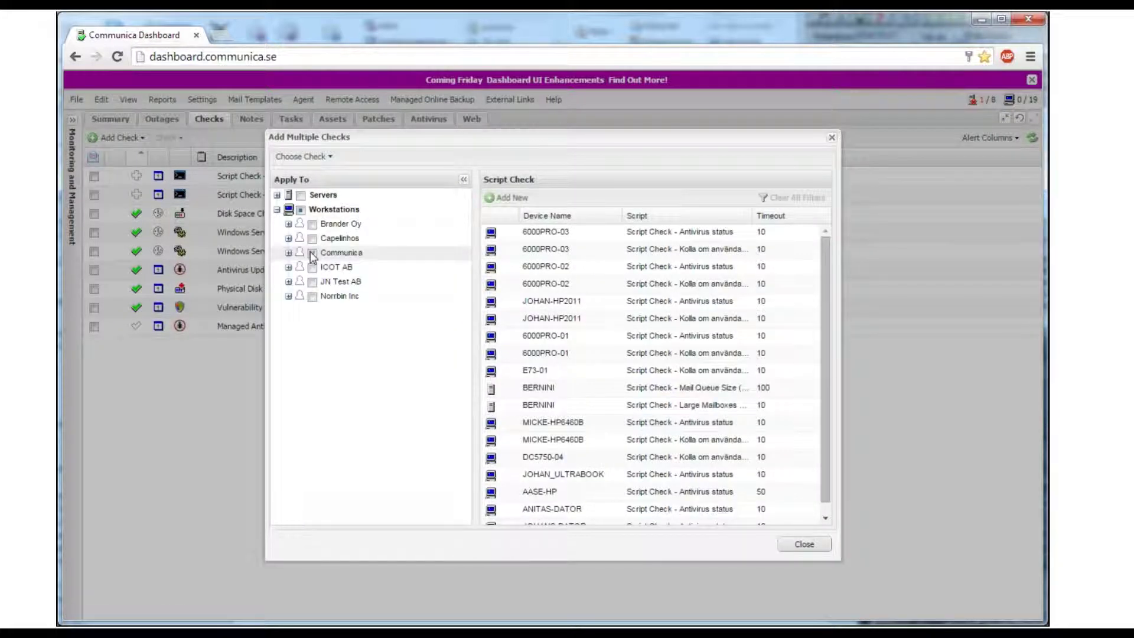
pyautogui.click(312, 238)
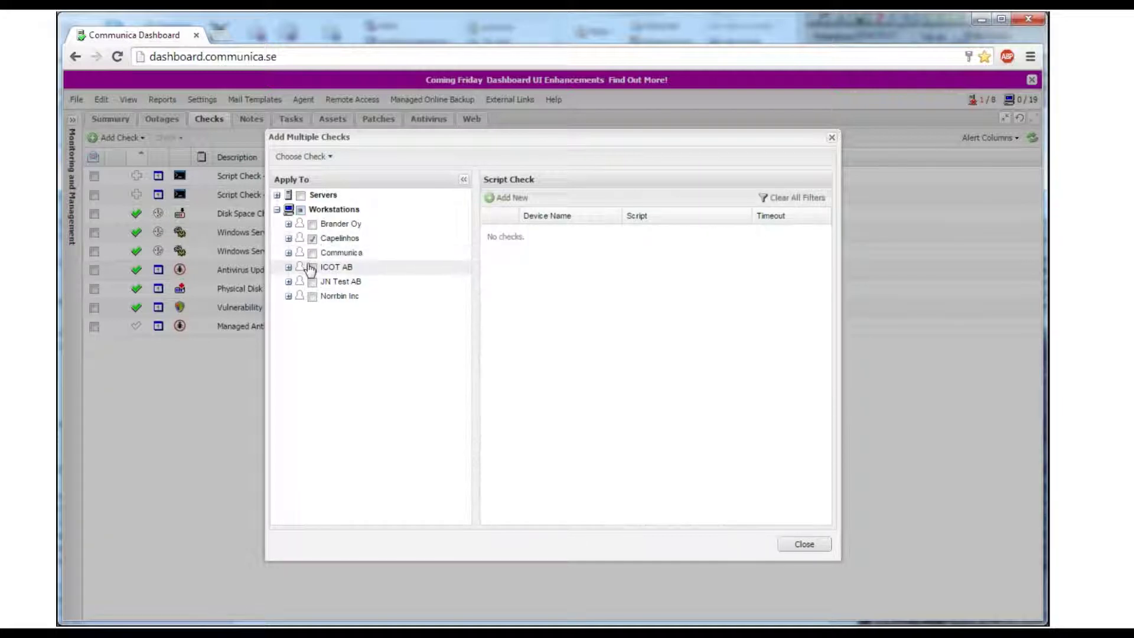
pyautogui.click(312, 268)
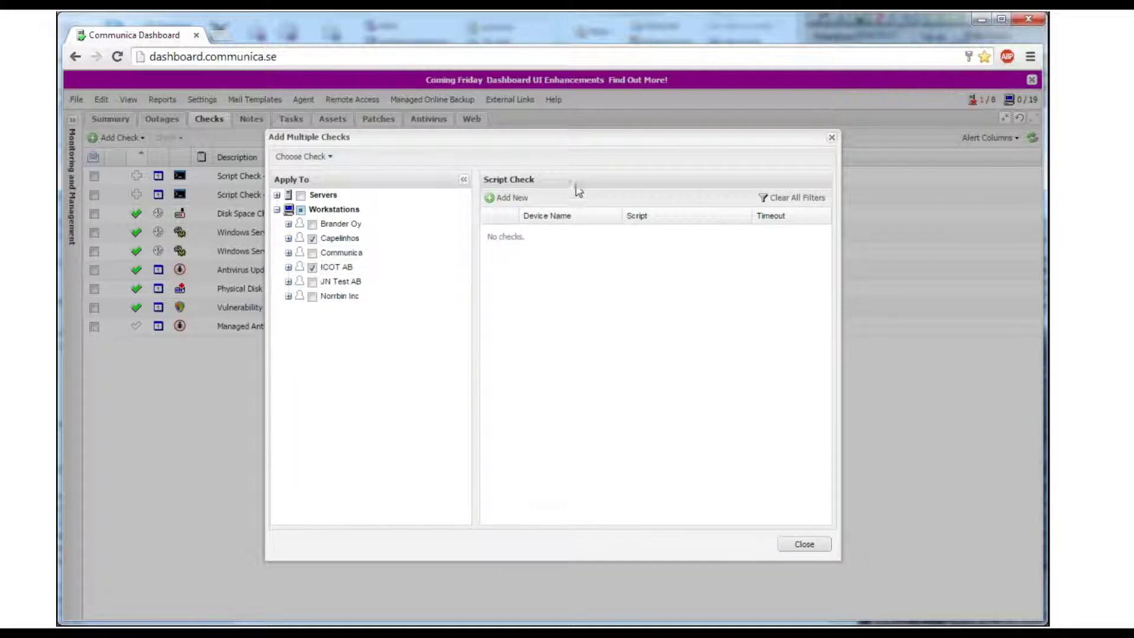
# Add the Script Check running 'Kolla om användaren är inloggad' and confirm both checks
pyautogui.click(512, 198)
pyautogui.click(528, 214)
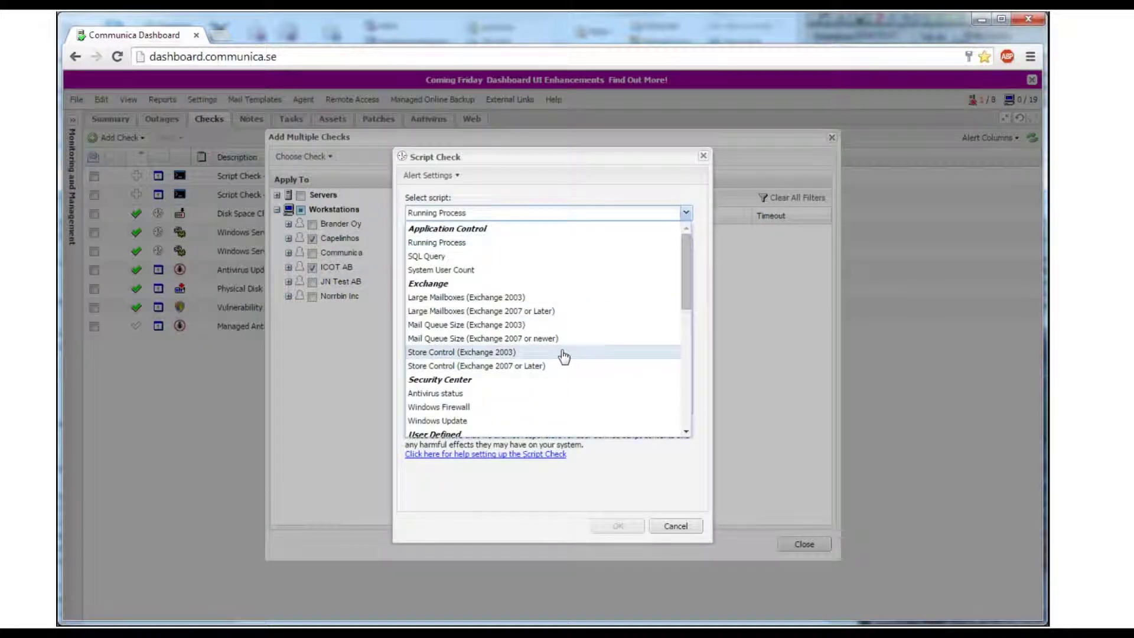
pyautogui.scroll(-4, 564, 354)
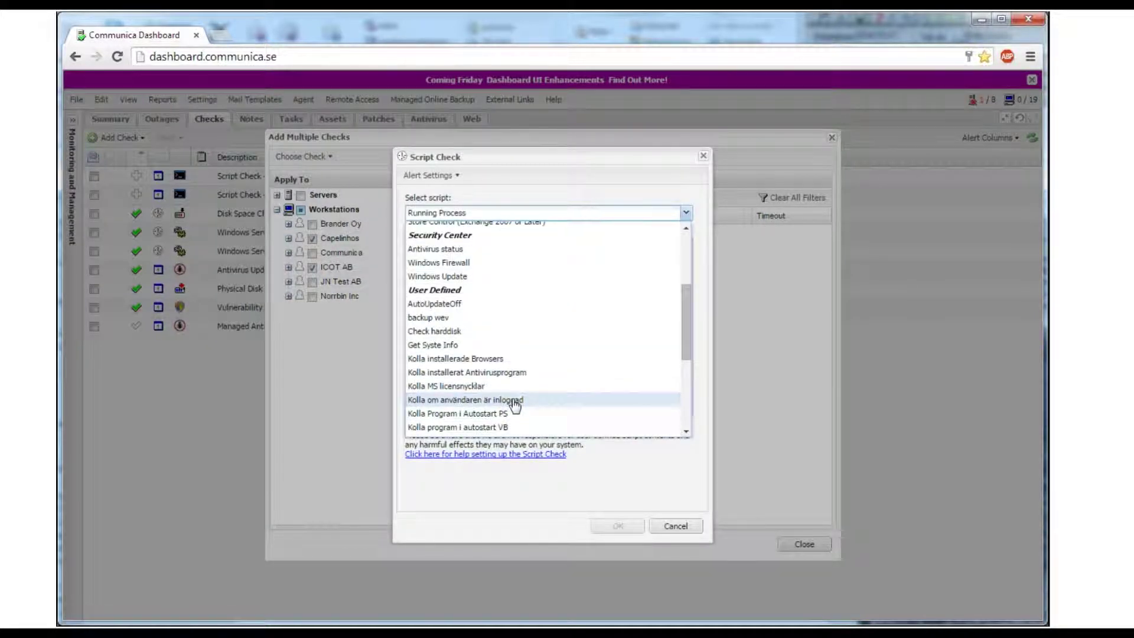
pyautogui.click(513, 400)
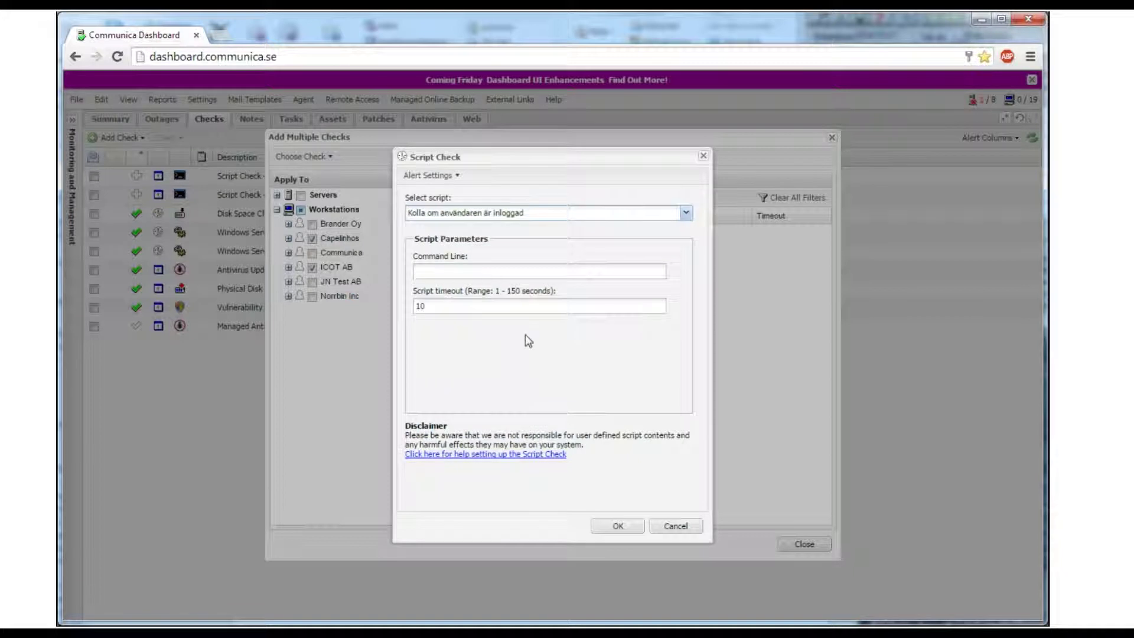
pyautogui.click(625, 527)
pyautogui.click(571, 449)
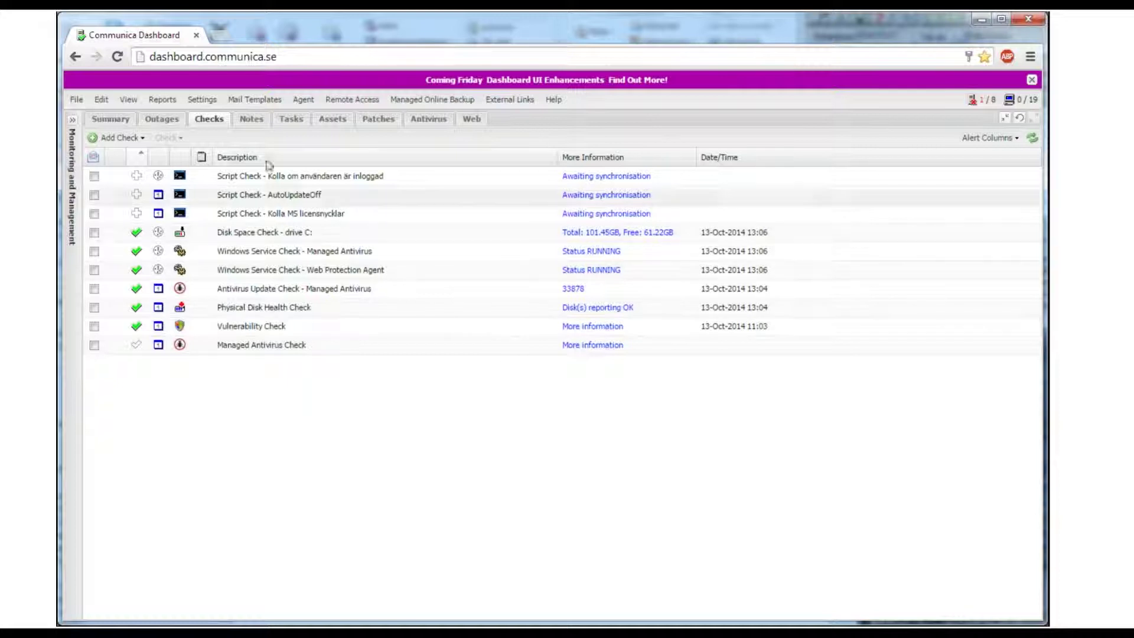
# Start a DSC Script Check for multiple devices, selecting the ICOT AB and Capelinhos workstations
pyautogui.click(118, 139)
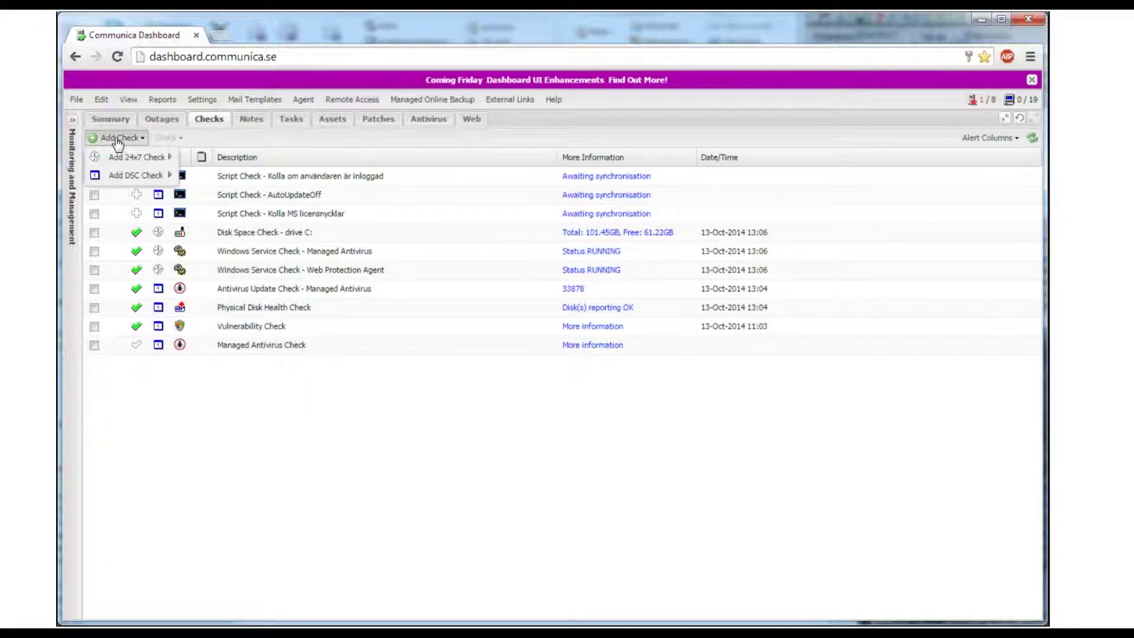
pyautogui.moveTo(141, 176)
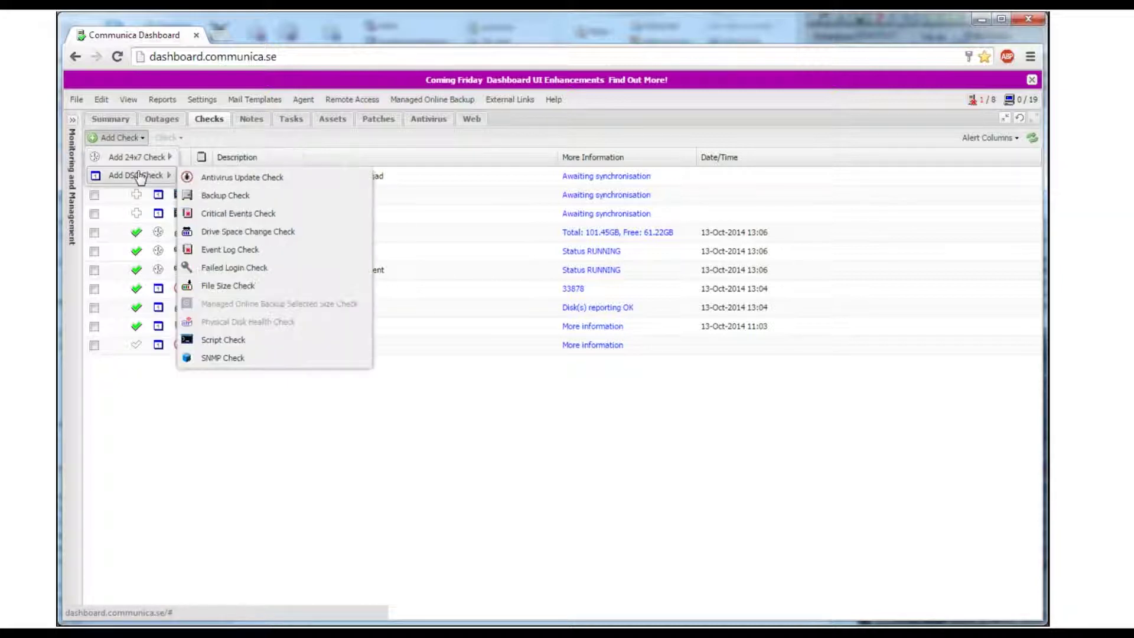
pyautogui.click(242, 342)
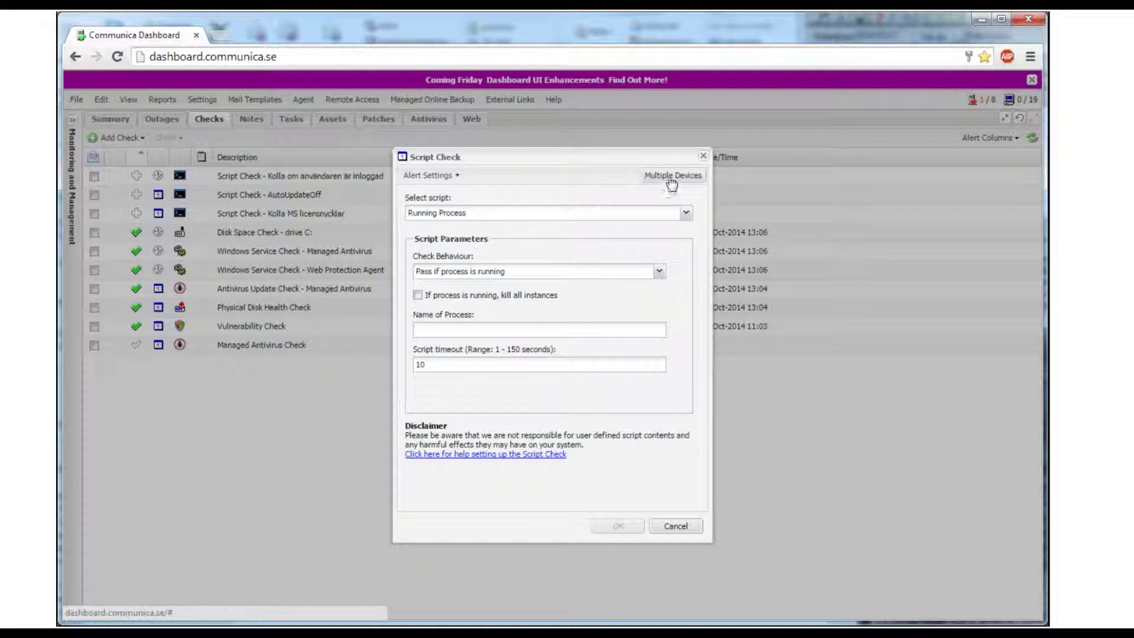
pyautogui.click(670, 185)
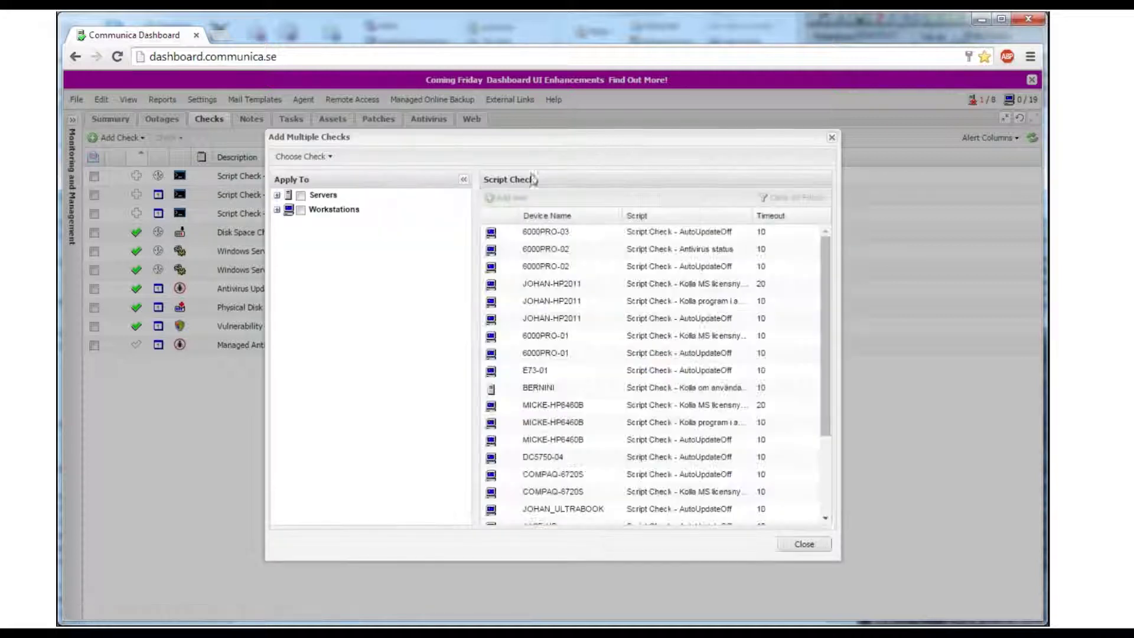
pyautogui.click(276, 210)
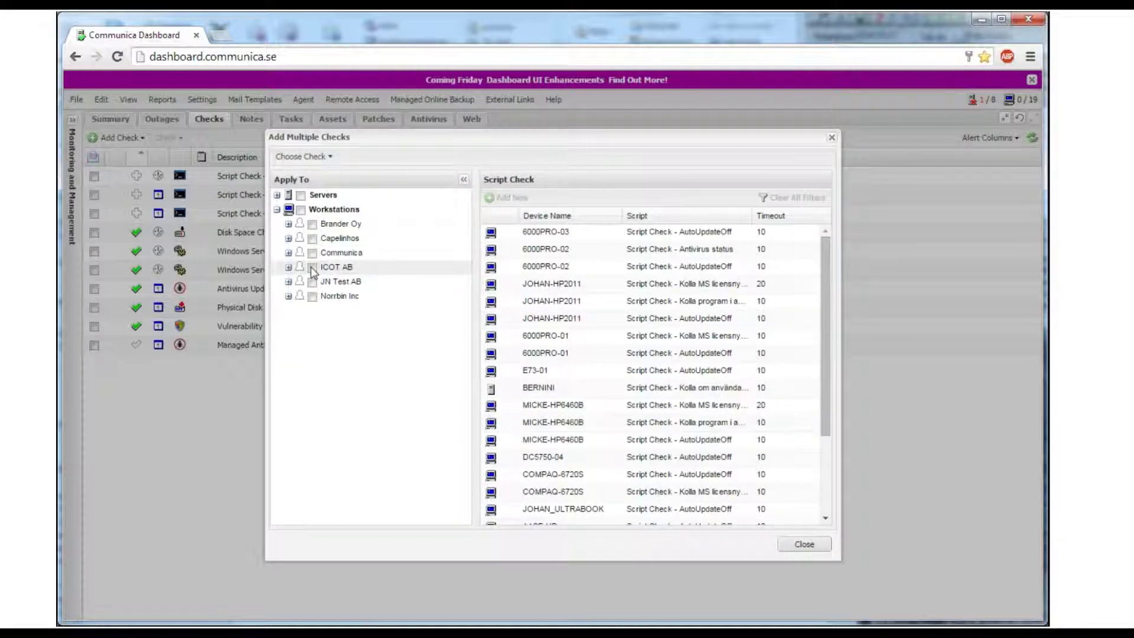
pyautogui.click(311, 267)
pyautogui.click(312, 238)
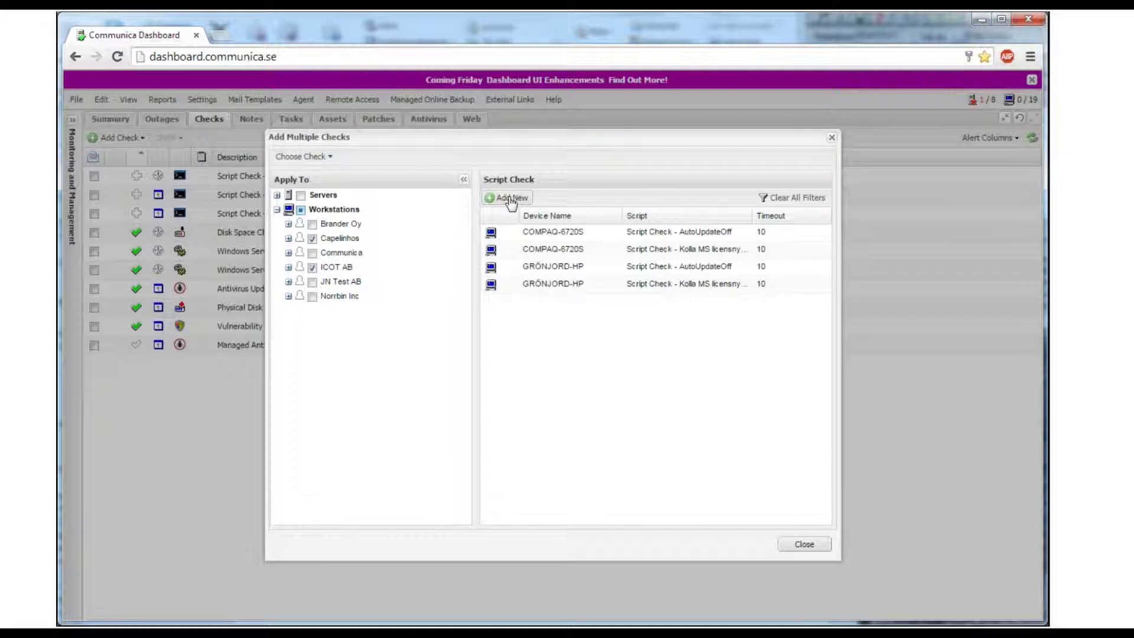
# Add the 'Kolla program i autostart VB' script check for those clients and confirm
pyautogui.click(509, 199)
pyautogui.click(601, 214)
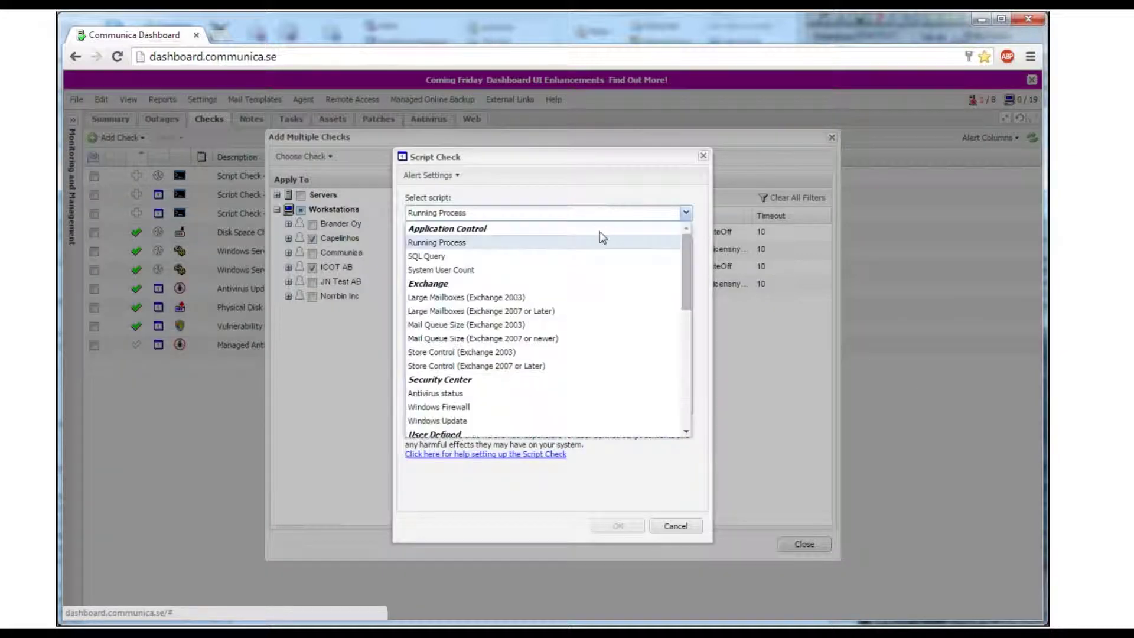
pyautogui.scroll(-5, 611, 355)
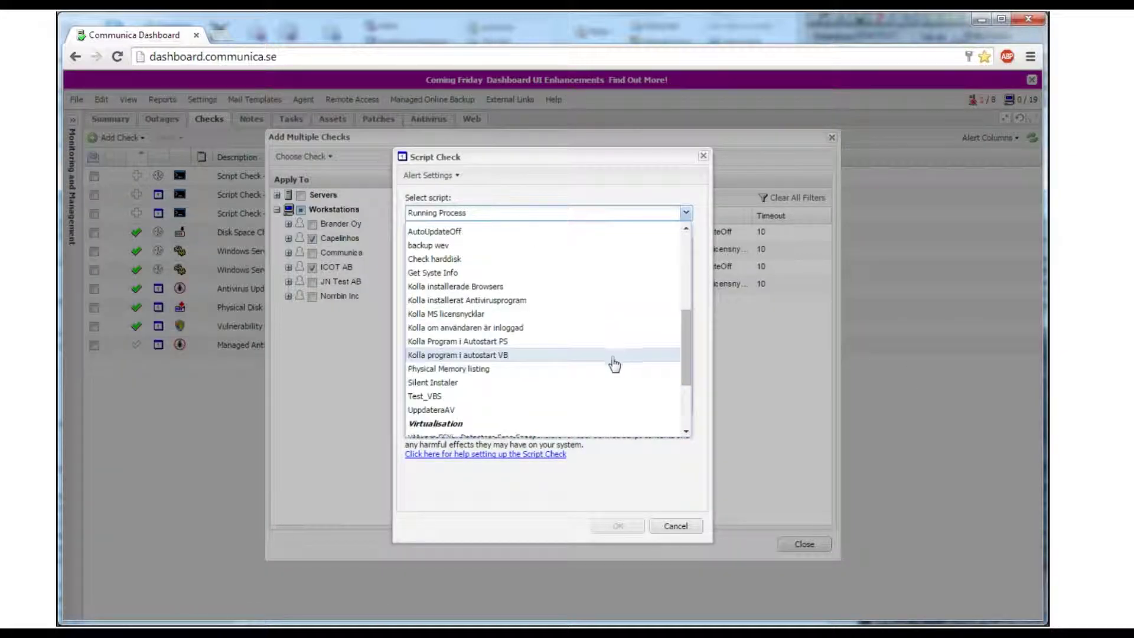
pyautogui.click(496, 356)
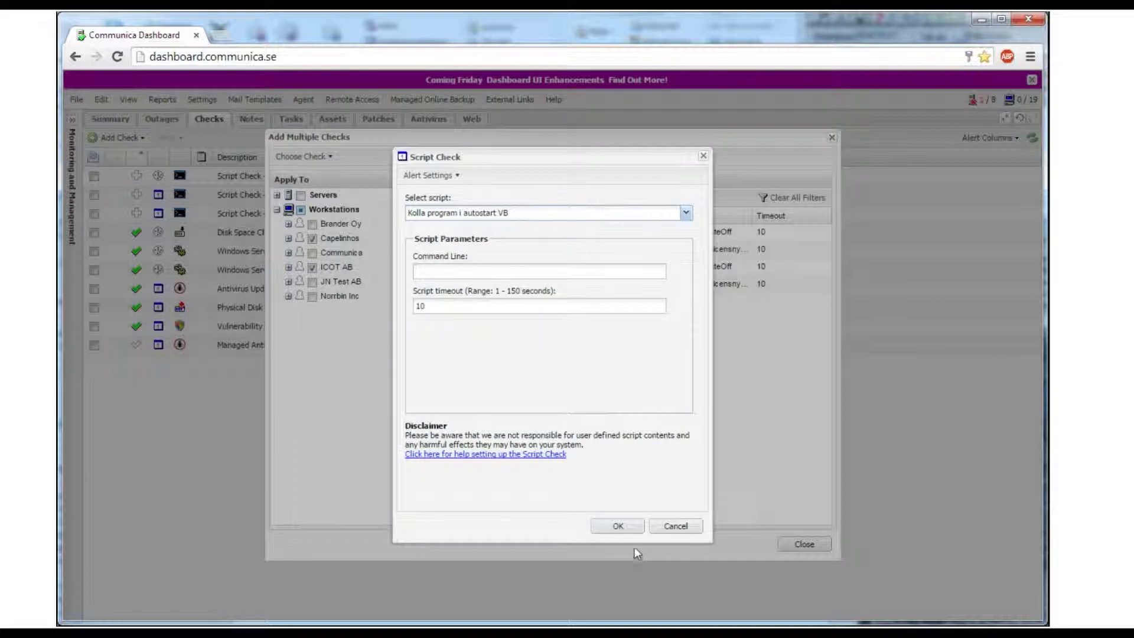
pyautogui.click(623, 527)
pyautogui.click(574, 449)
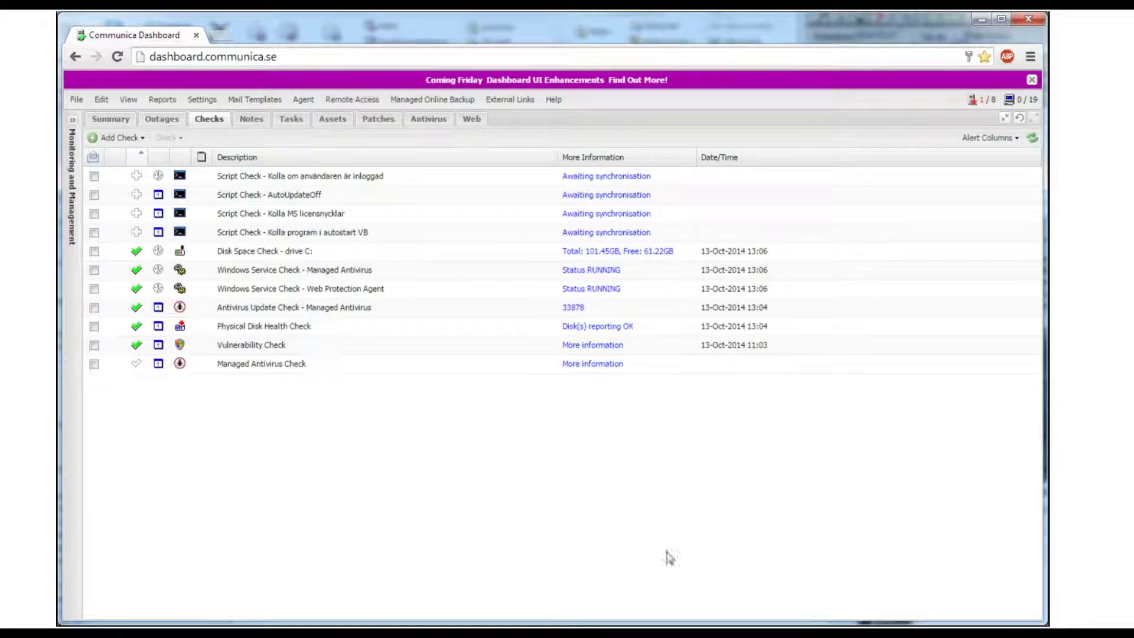
# Return to the Add Check > Add DSC Check menu for the next check
pyautogui.click(100, 142)
pyautogui.moveTo(118, 157)
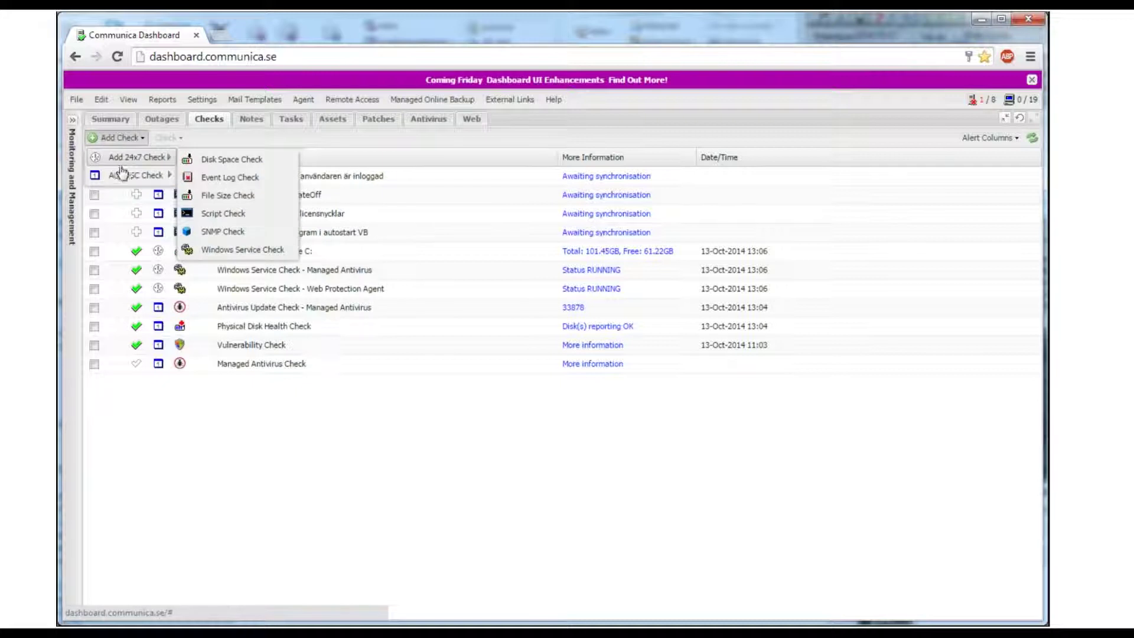
pyautogui.moveTo(139, 176)
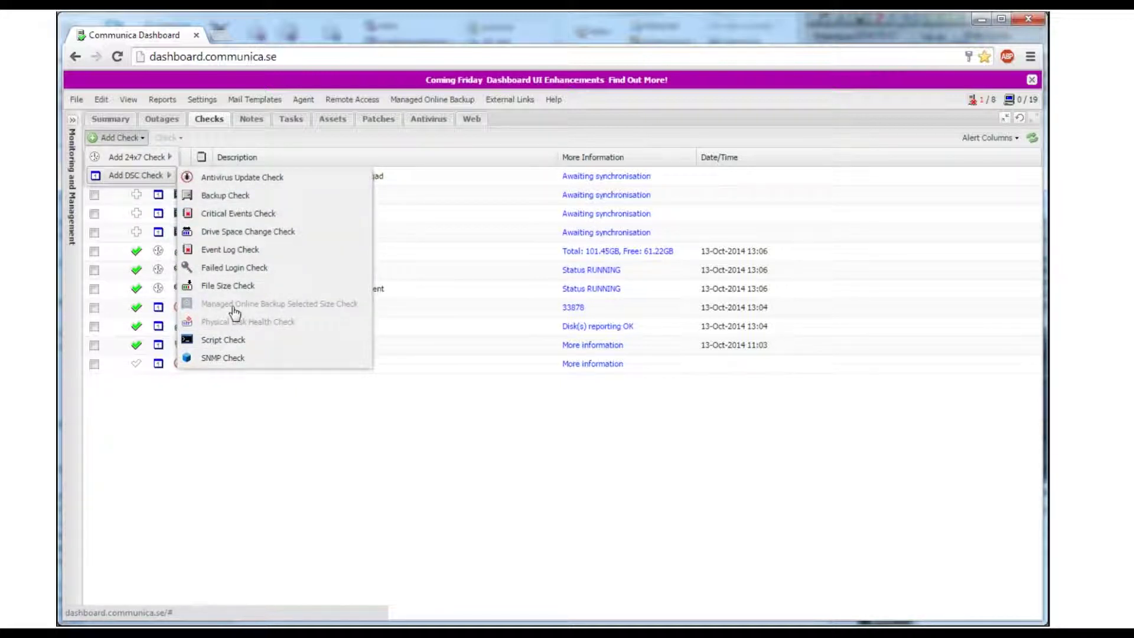
# Draft an Event Log Check named Disk on the System log: Warning not Information, source Disk, message filter on
pyautogui.click(220, 249)
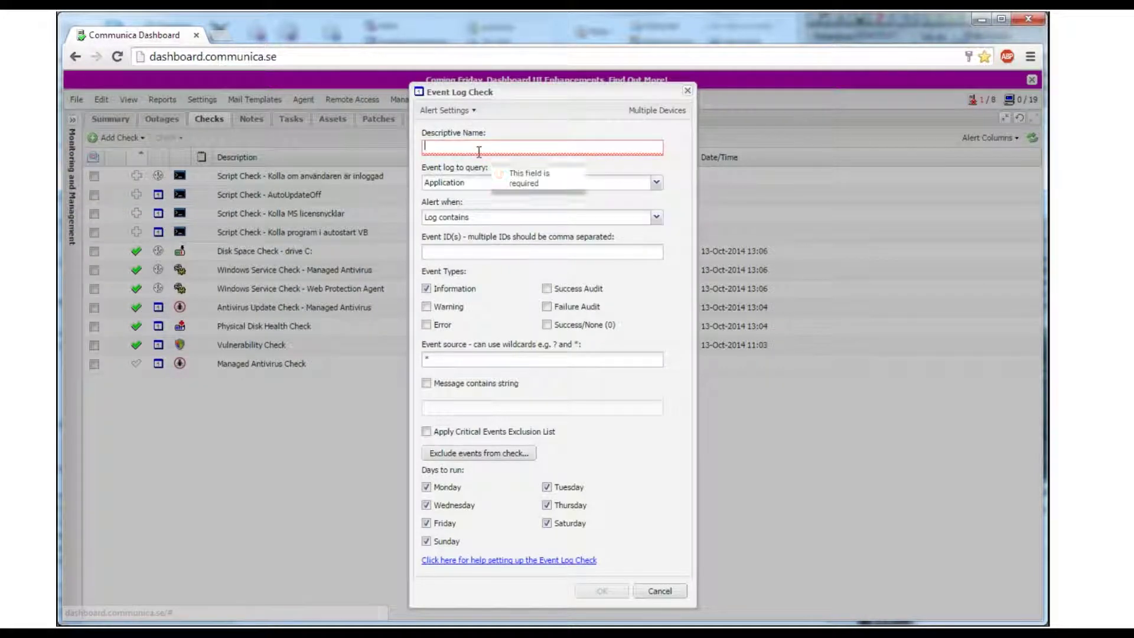
pyautogui.write('Disk check')
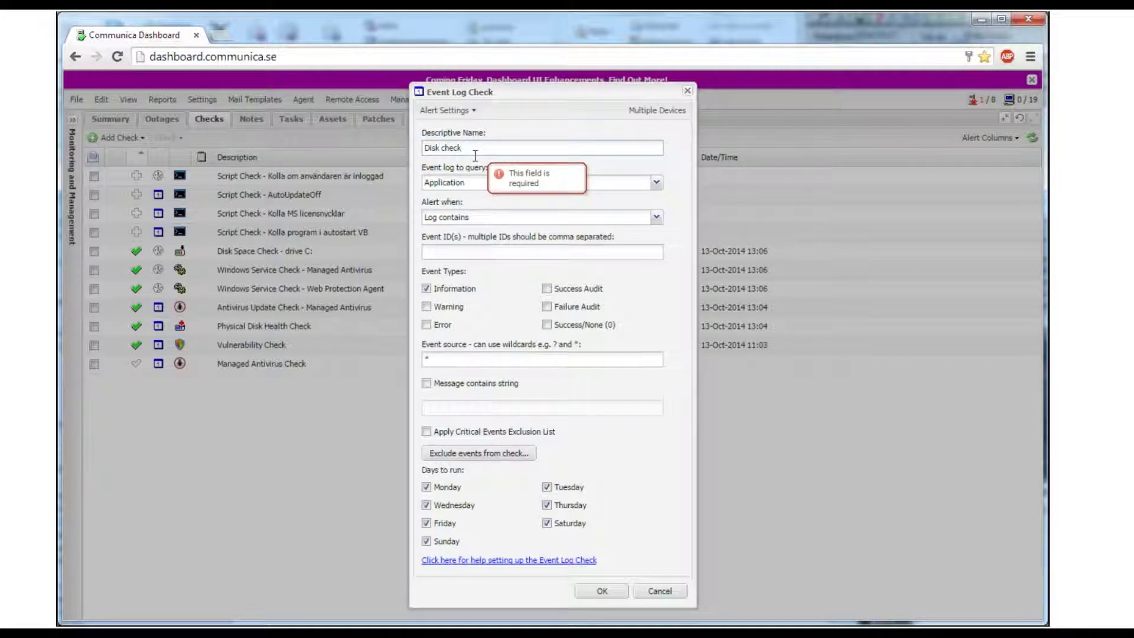
pyautogui.click(462, 183)
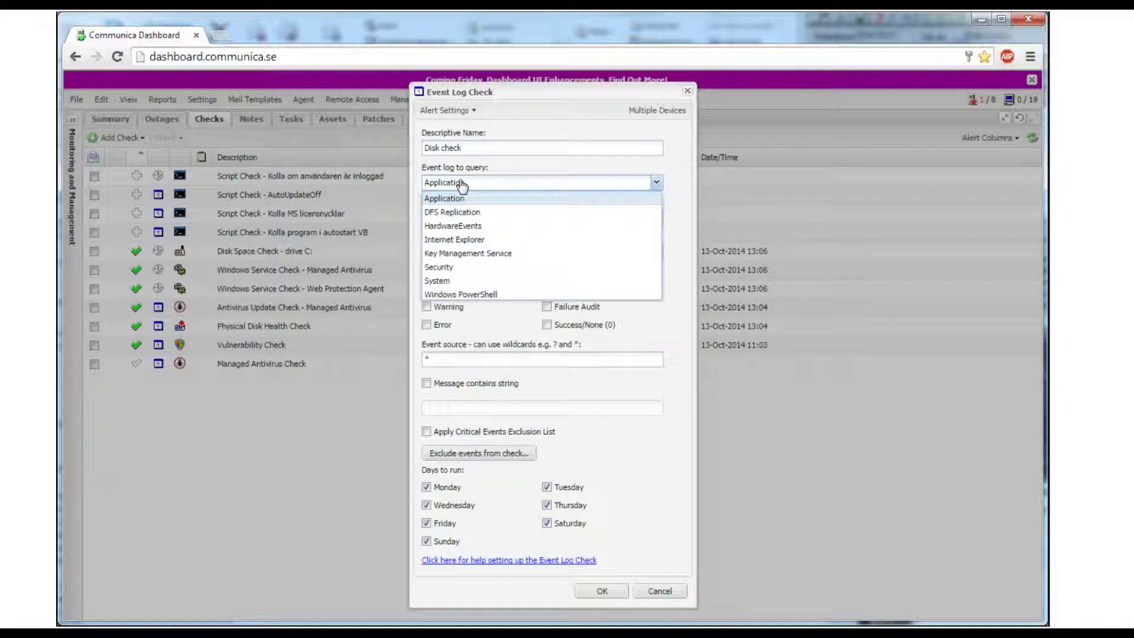
pyautogui.click(451, 280)
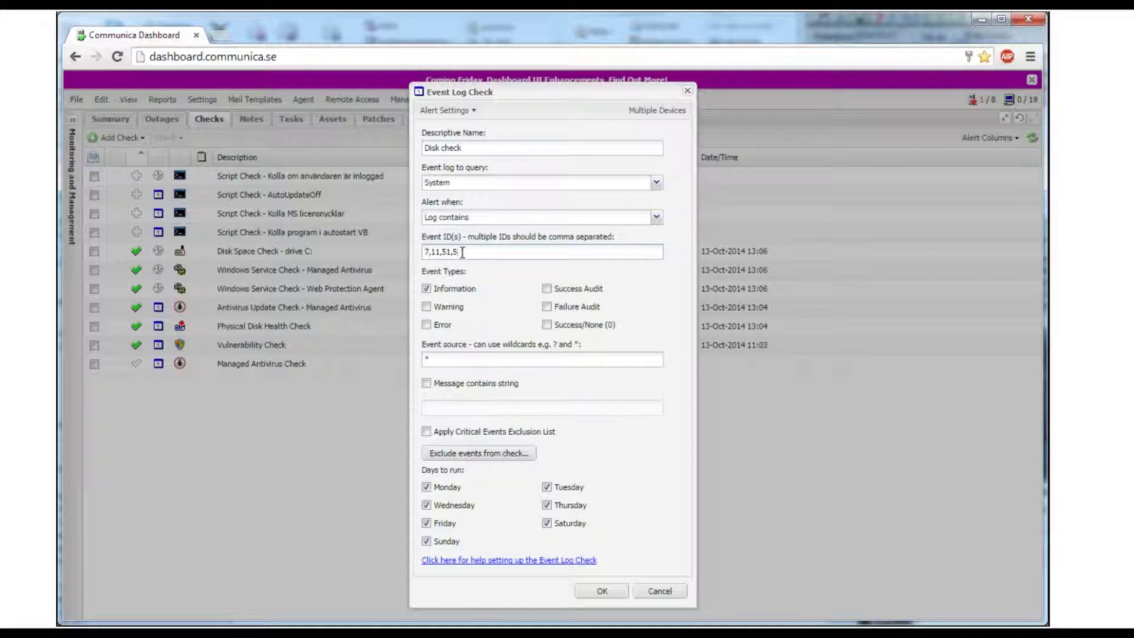
pyautogui.click(426, 289)
pyautogui.click(426, 307)
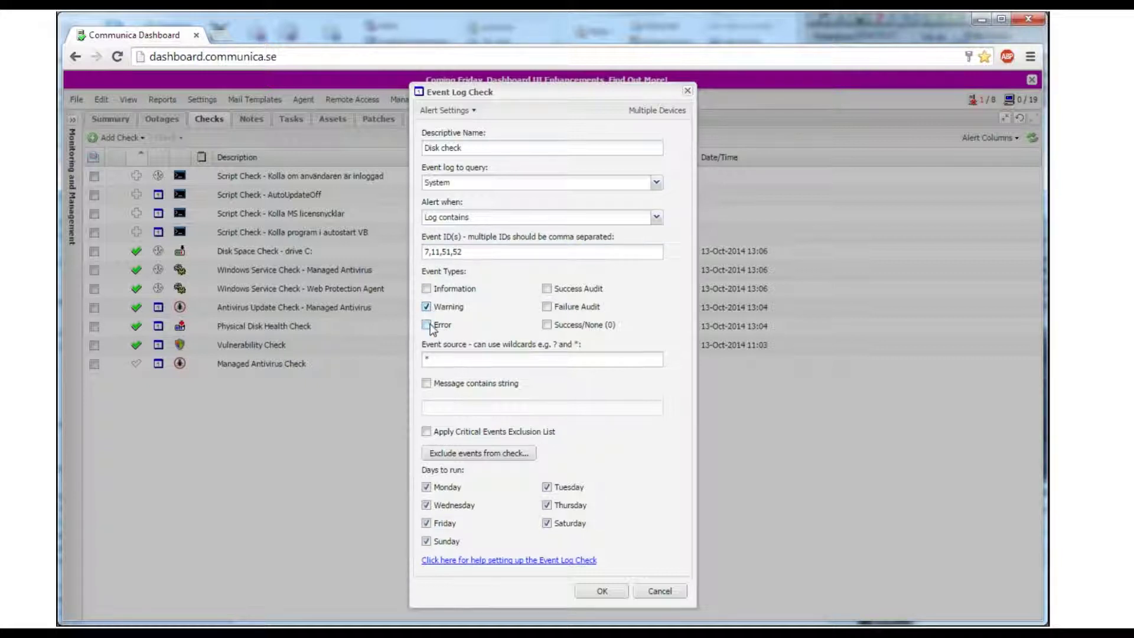
pyautogui.click(447, 360)
pyautogui.write('Disk')
pyautogui.click(427, 383)
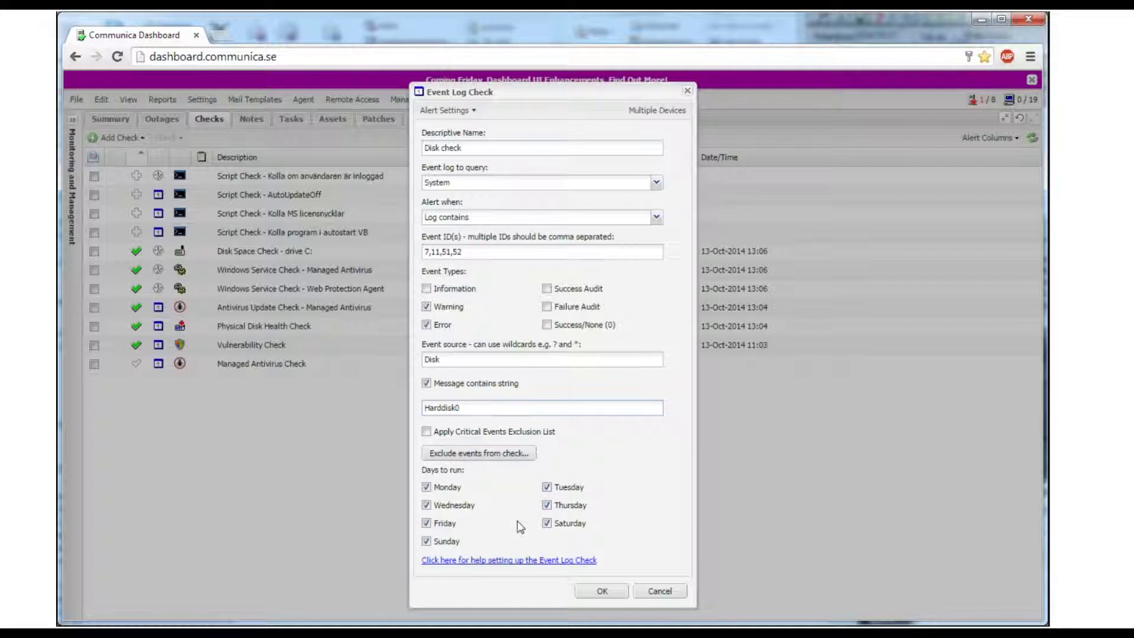
# Target a new event log check at the Capelinhos and ICOT AB workstations
pyautogui.click(645, 115)
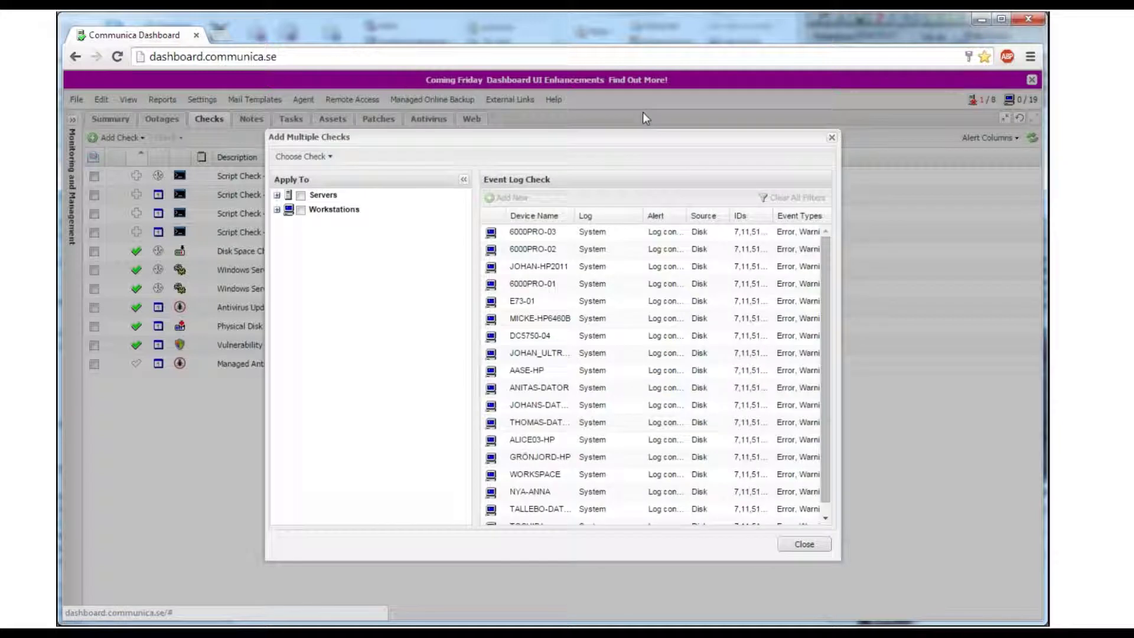
pyautogui.click(277, 210)
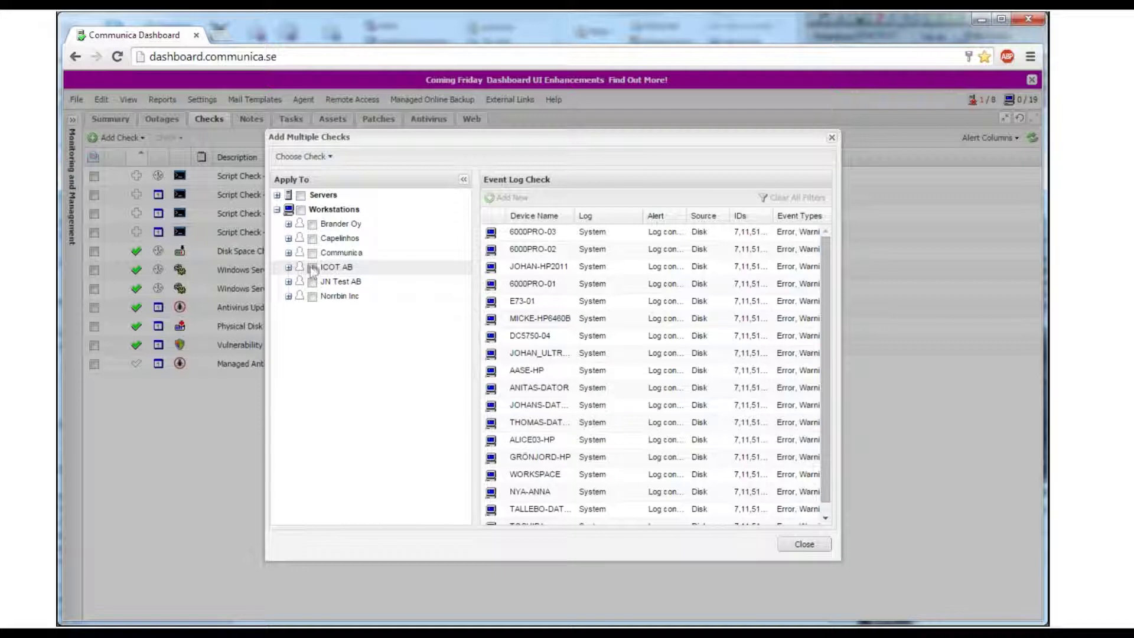
pyautogui.click(312, 238)
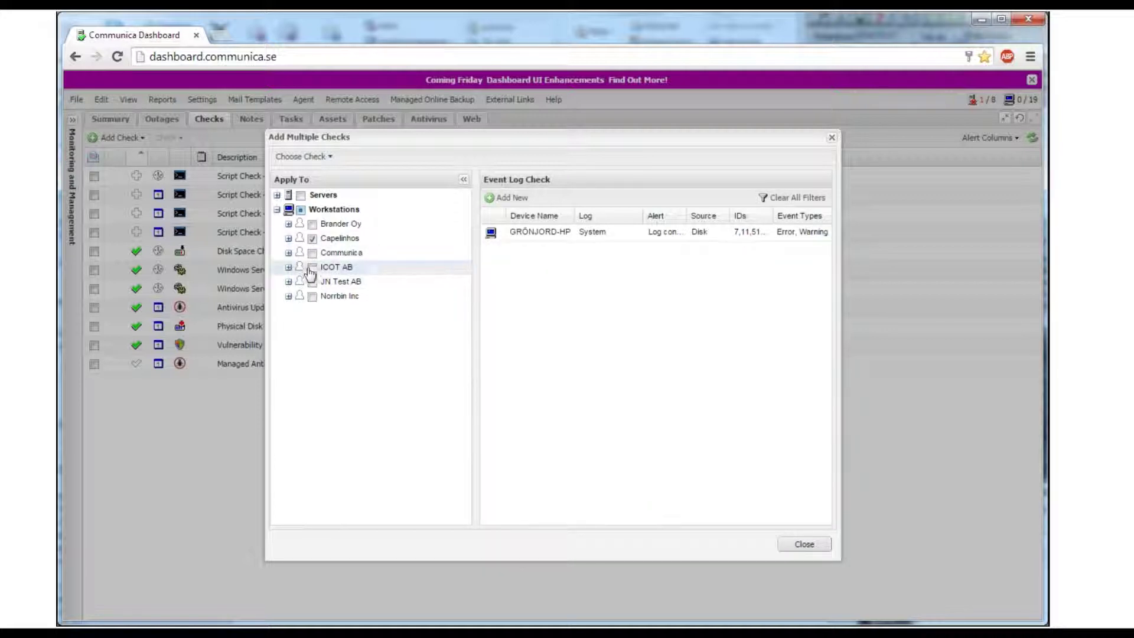
pyautogui.click(312, 267)
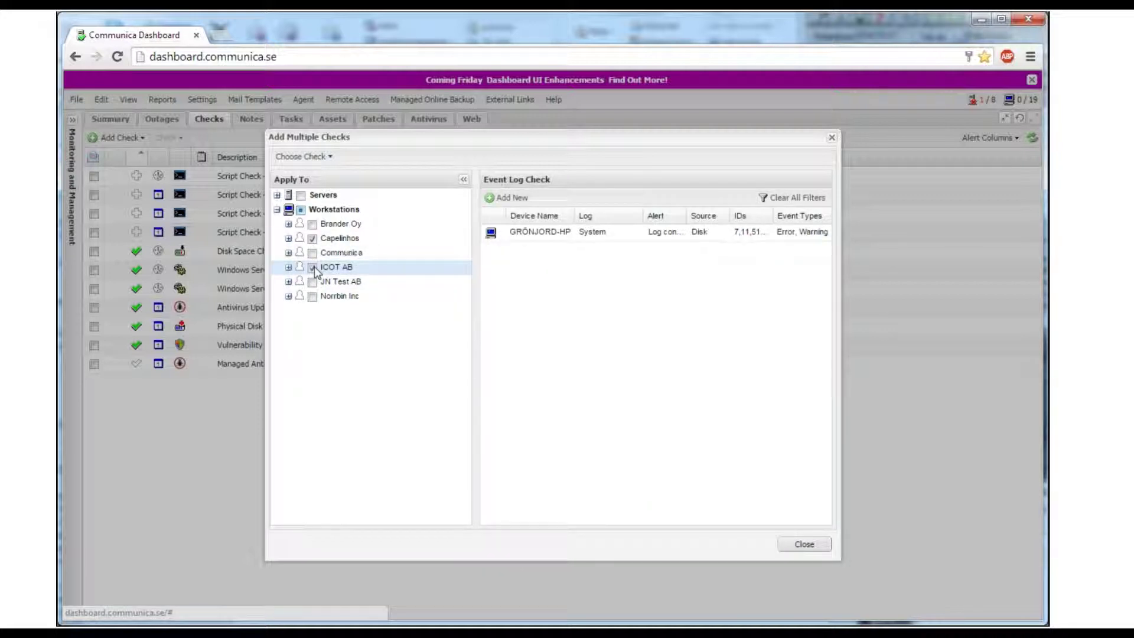
pyautogui.click(507, 198)
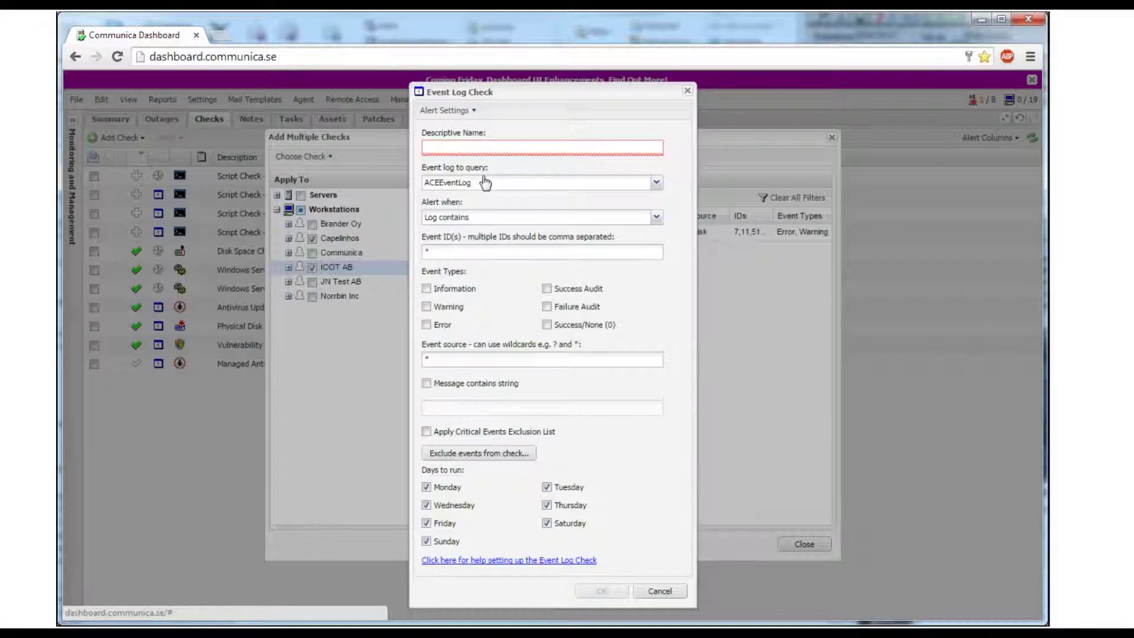
# Name the check 'Disk Error' on the System log, alerting on Warning and Error events
pyautogui.click(502, 182)
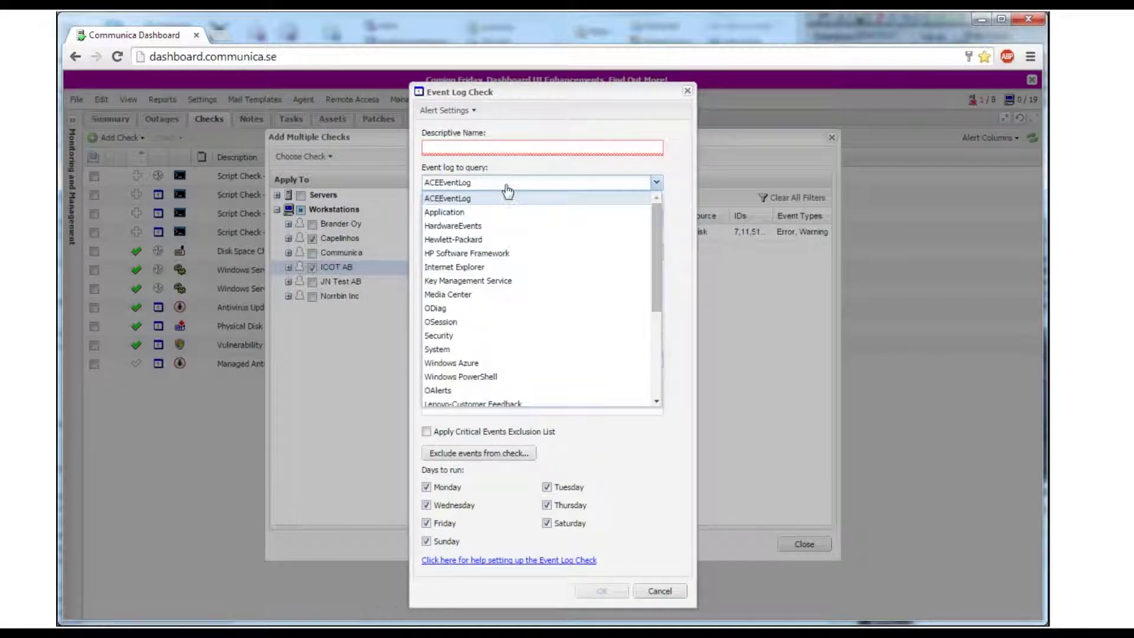
pyautogui.click(468, 349)
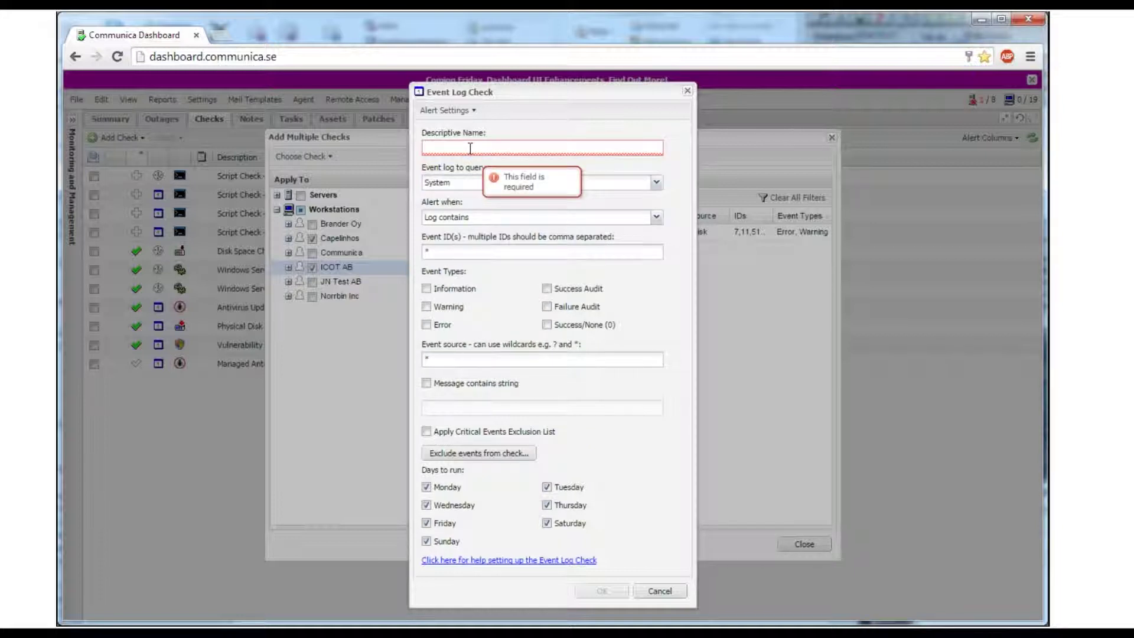
pyautogui.write('Disk')
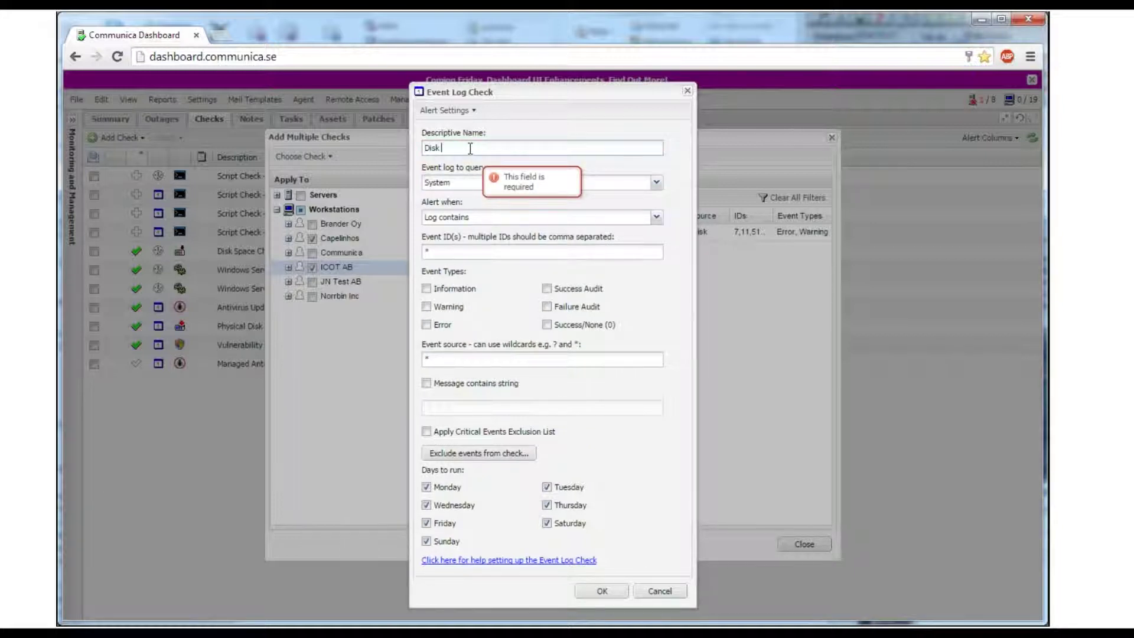
pyautogui.write(' Error')
pyautogui.press('Tab')
pyautogui.press('Tab')
pyautogui.press('Tab')
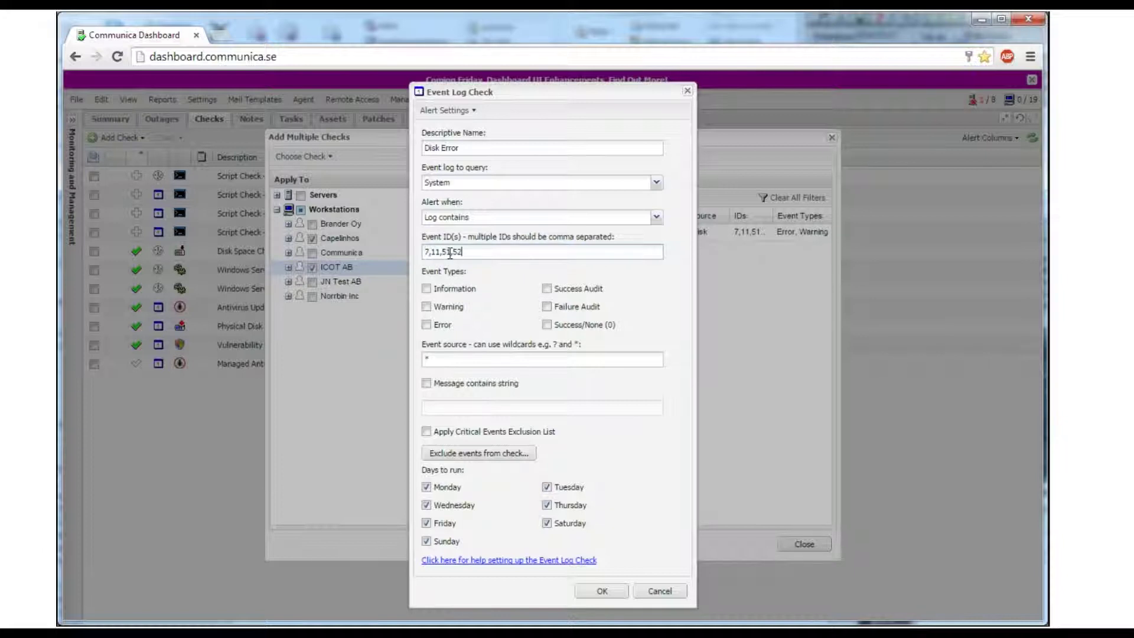
pyautogui.click(426, 307)
pyautogui.click(426, 325)
# Set event source to Disk, filter messages on Harddisk0, and save the check
pyautogui.tripleClick(411, 354)
pyautogui.doubleClick(427, 359)
pyautogui.write('Disk')
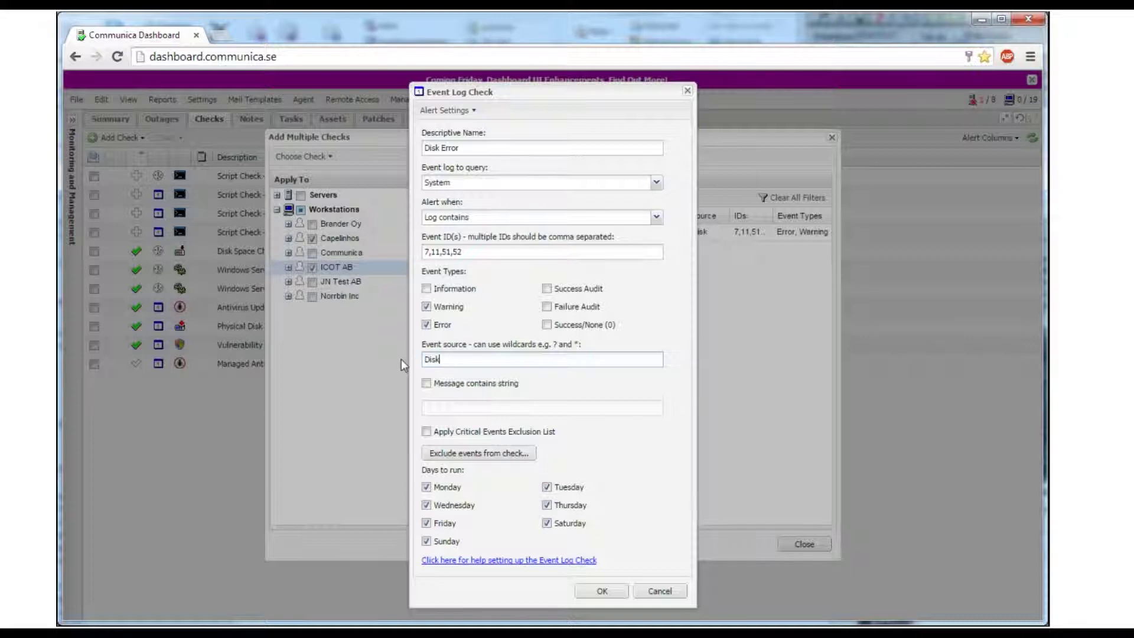
pyautogui.press('Tab')
pyautogui.press('space')
pyautogui.click(464, 409)
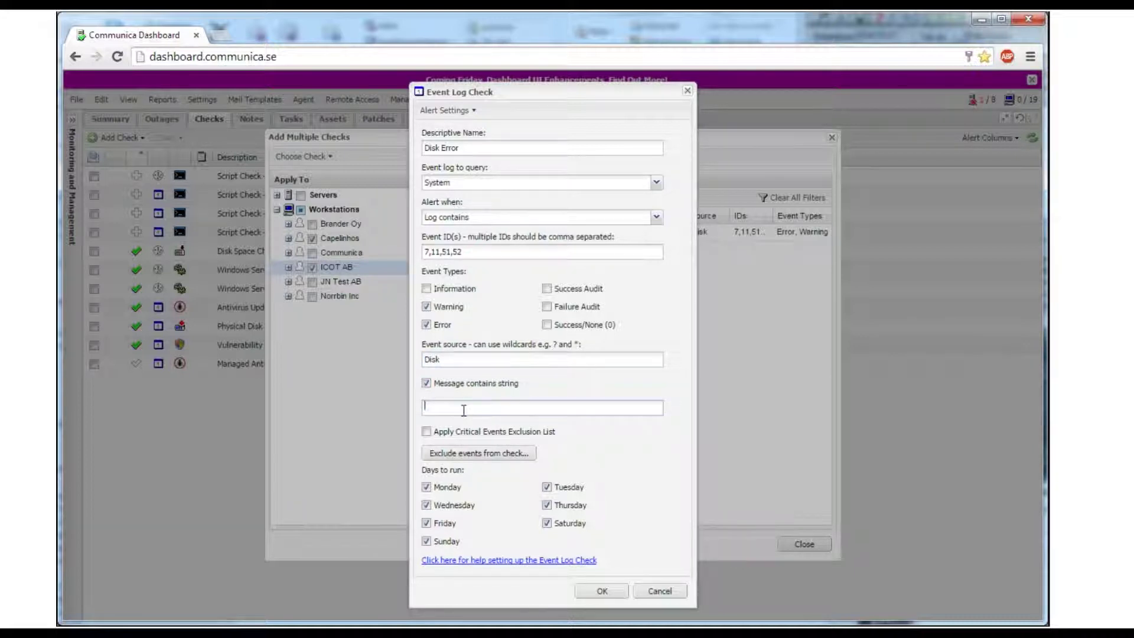
pyautogui.write('Harddisk0')
pyautogui.click(602, 593)
# Confirm the Disk Error check, then start a Script Check for Capelinhos and ICOT AB
pyautogui.click(557, 448)
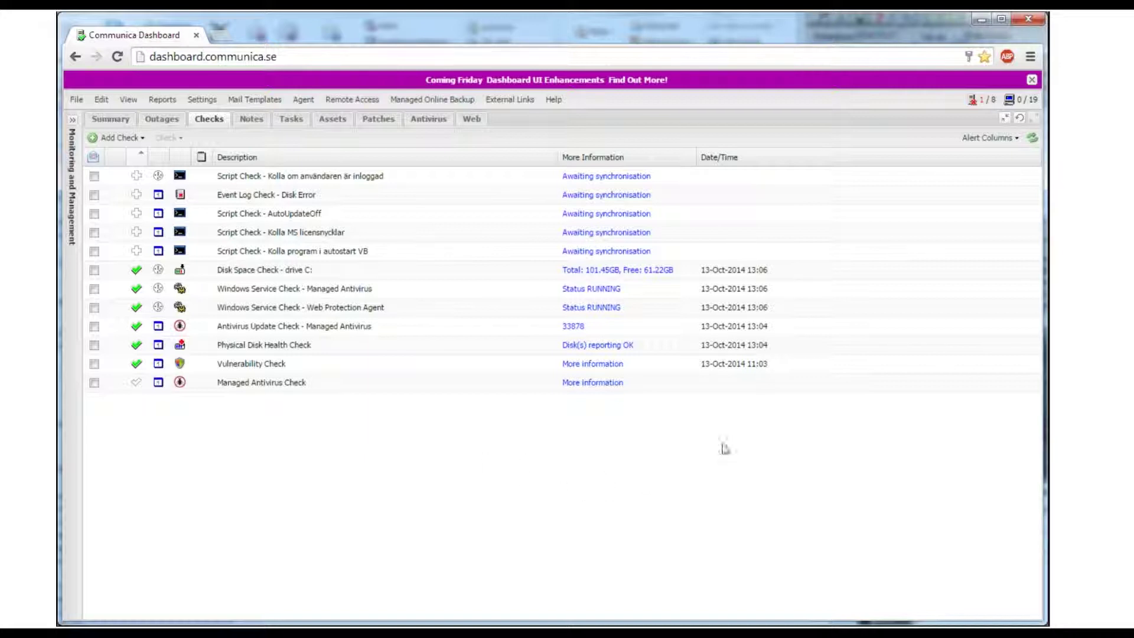
pyautogui.click(138, 141)
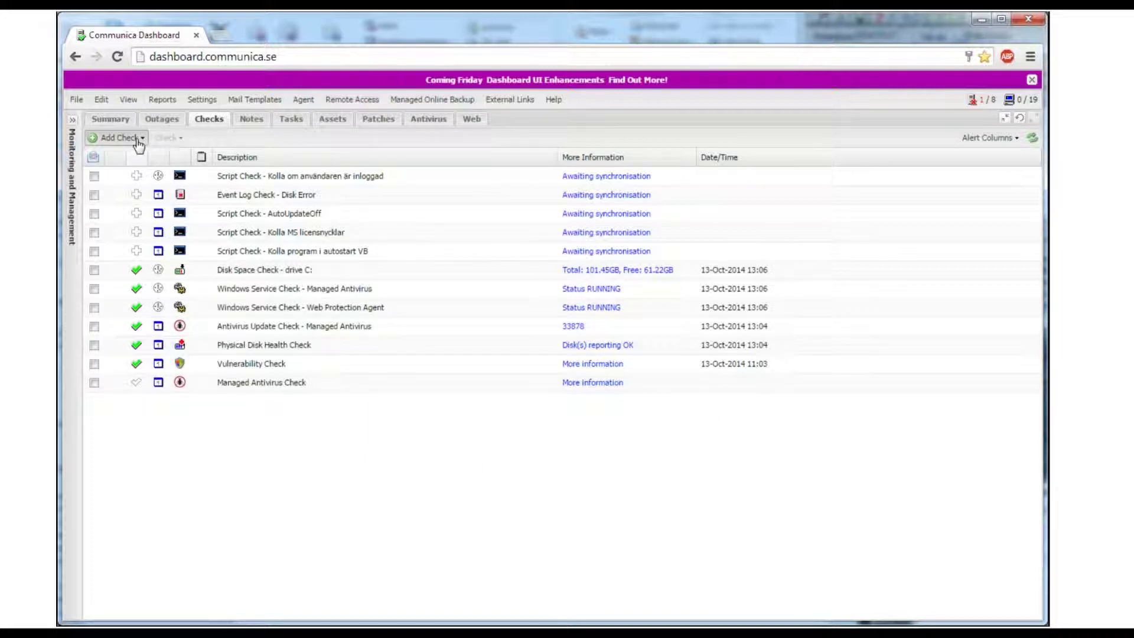
pyautogui.moveTo(155, 161)
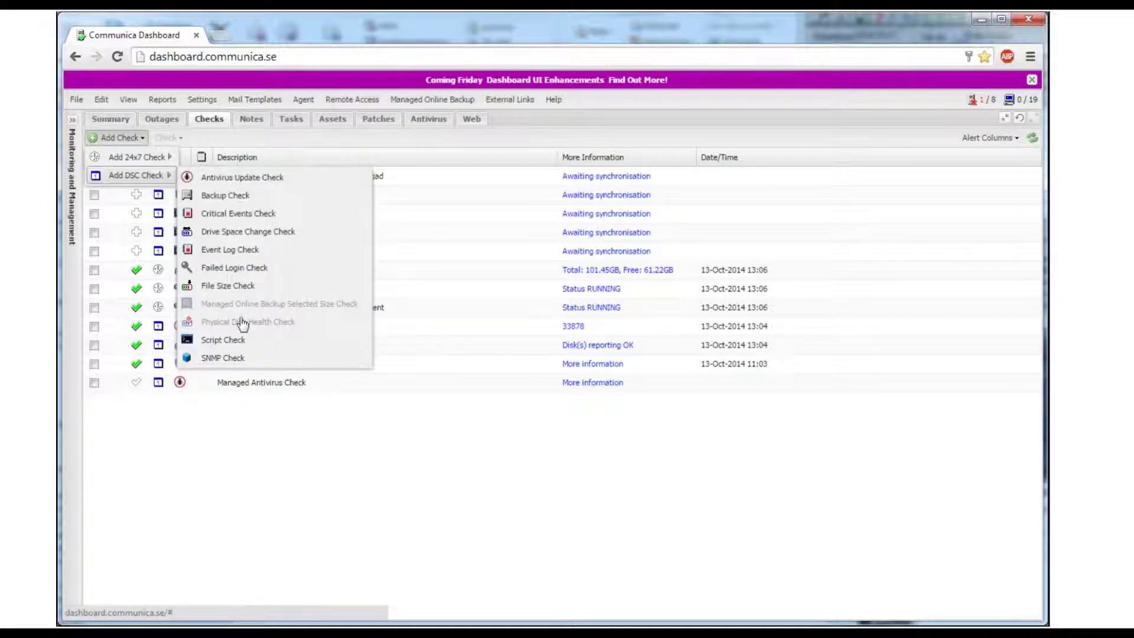
pyautogui.click(234, 341)
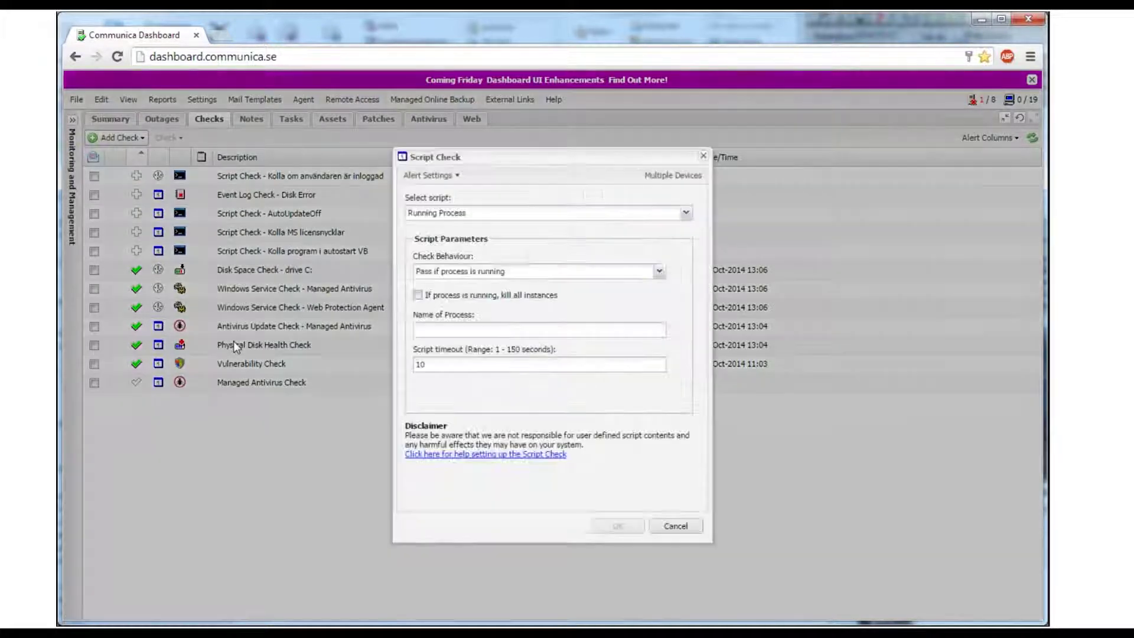
pyautogui.click(655, 176)
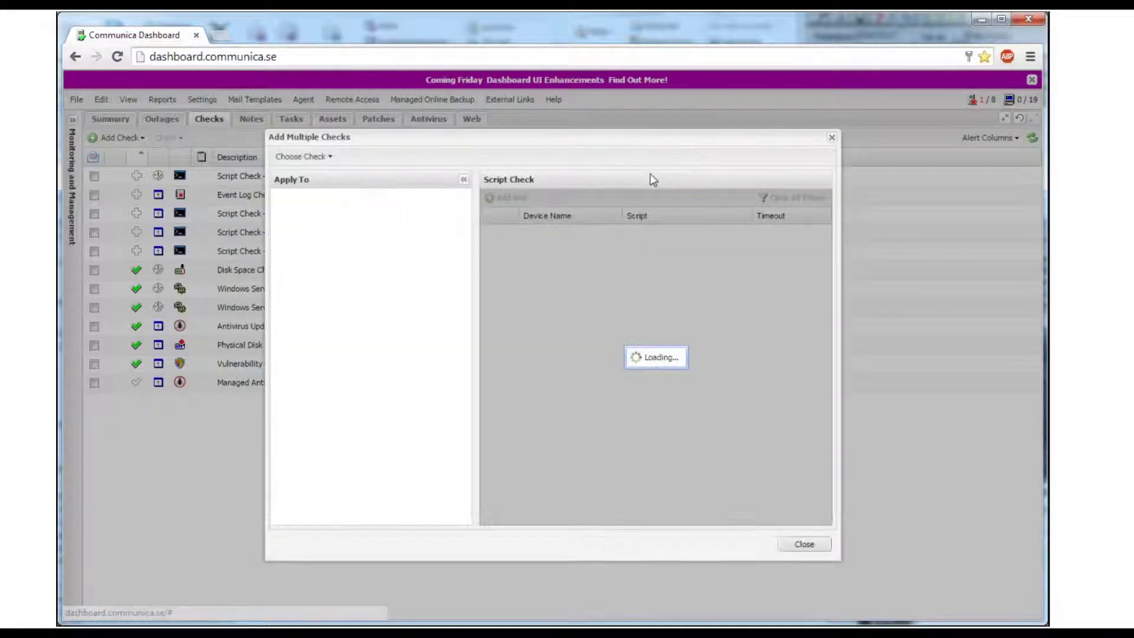
pyautogui.click(277, 210)
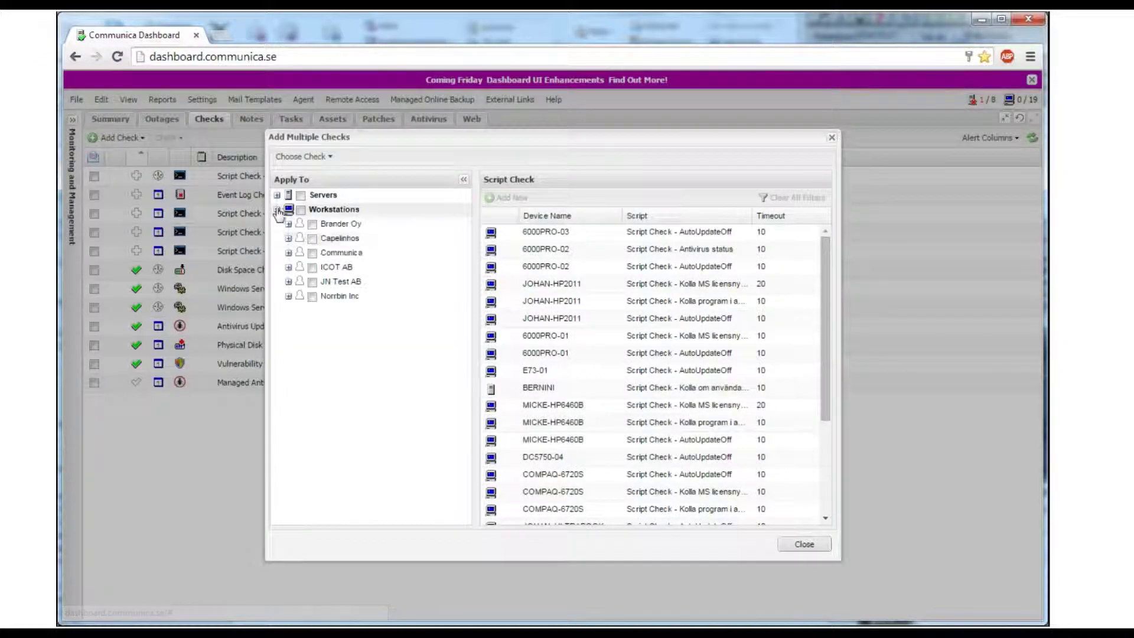
pyautogui.click(312, 238)
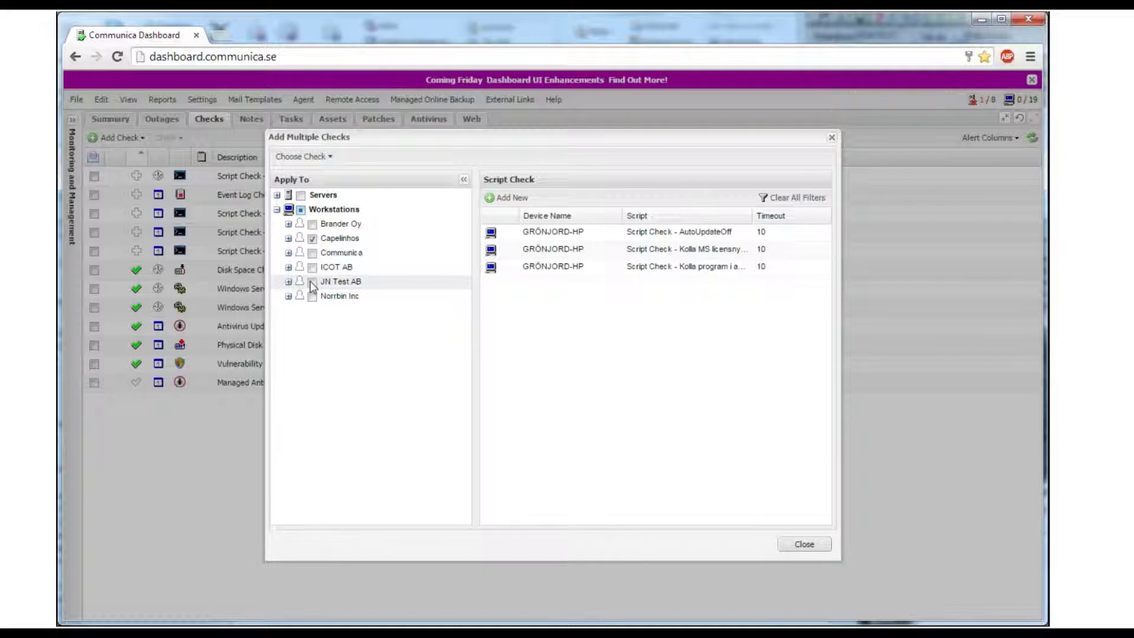
pyautogui.click(312, 267)
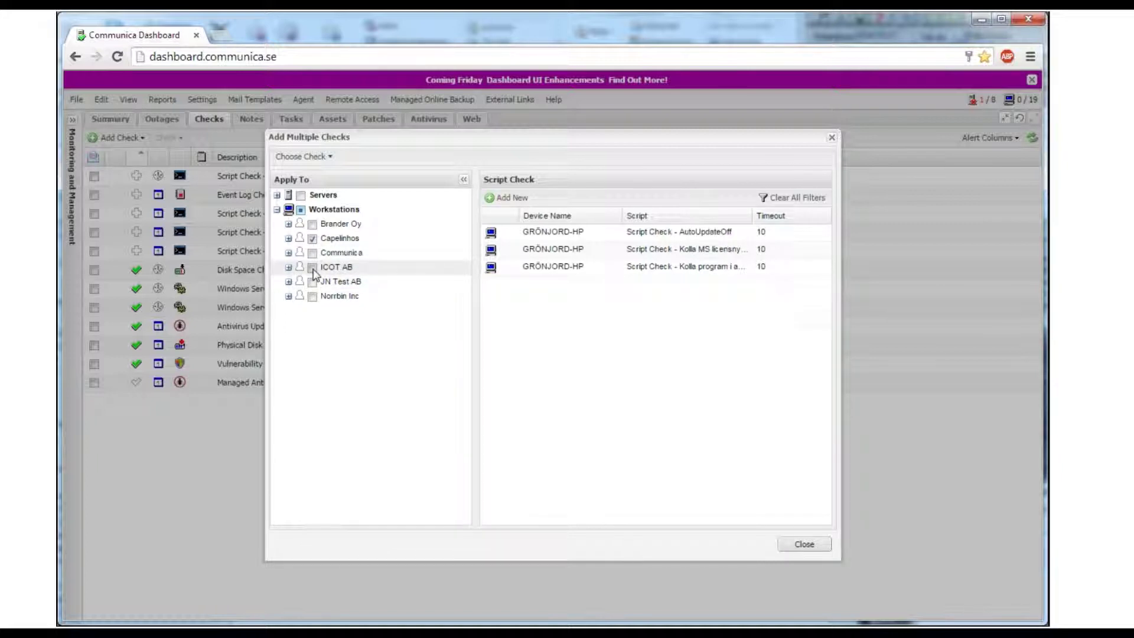
# Add the 'Antivirus status' script check to both clients and confirm
pyautogui.click(511, 198)
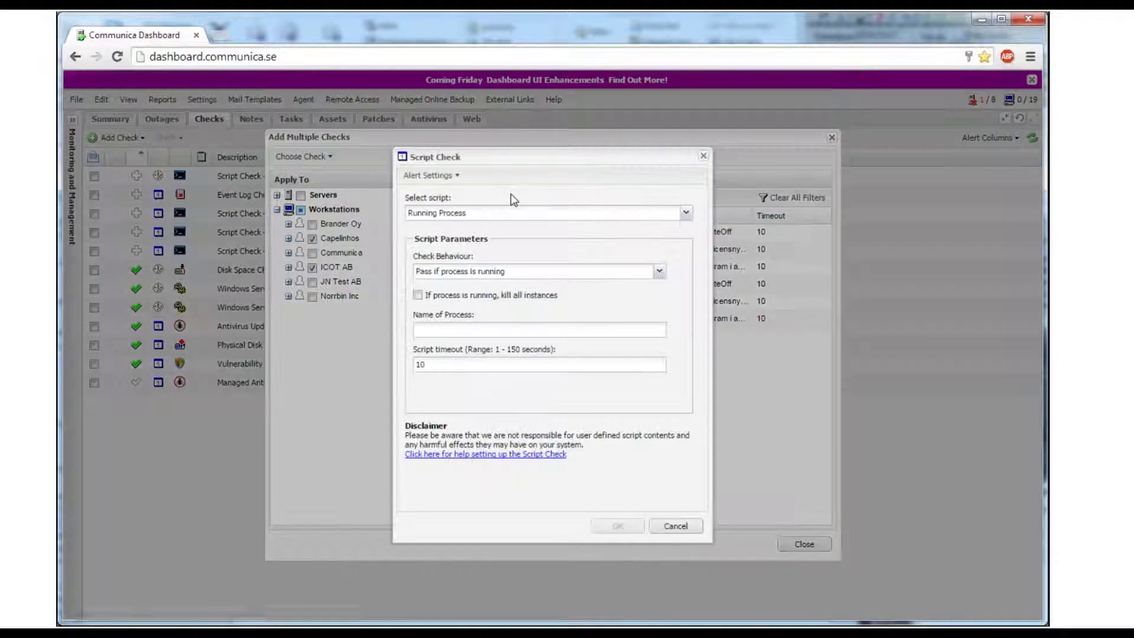
pyautogui.click(539, 214)
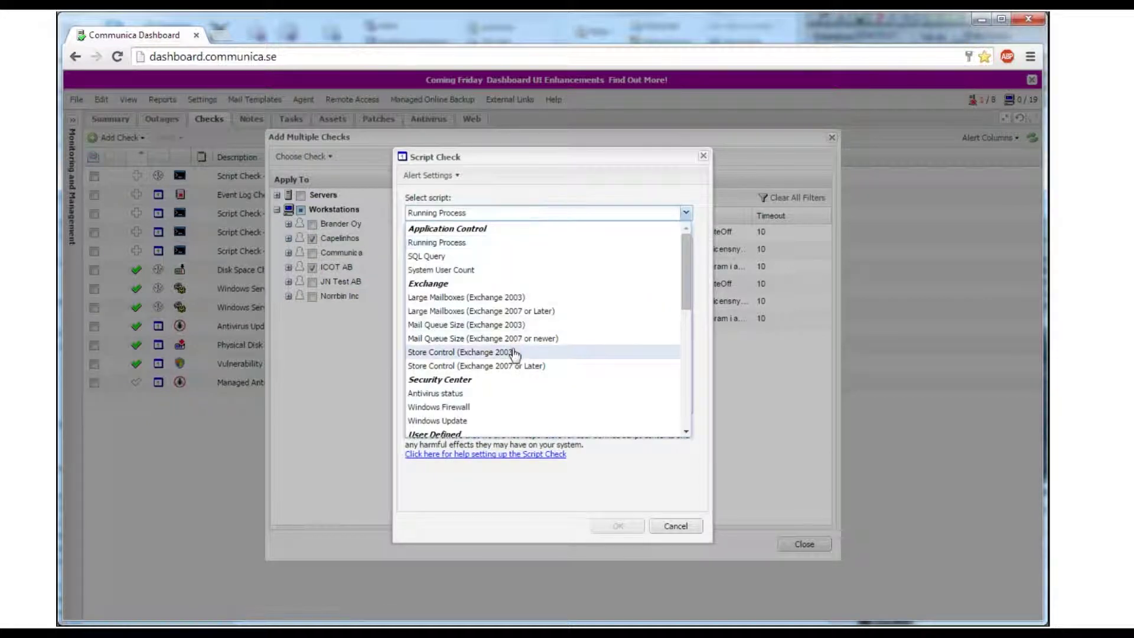
pyautogui.scroll(-2, 511, 352)
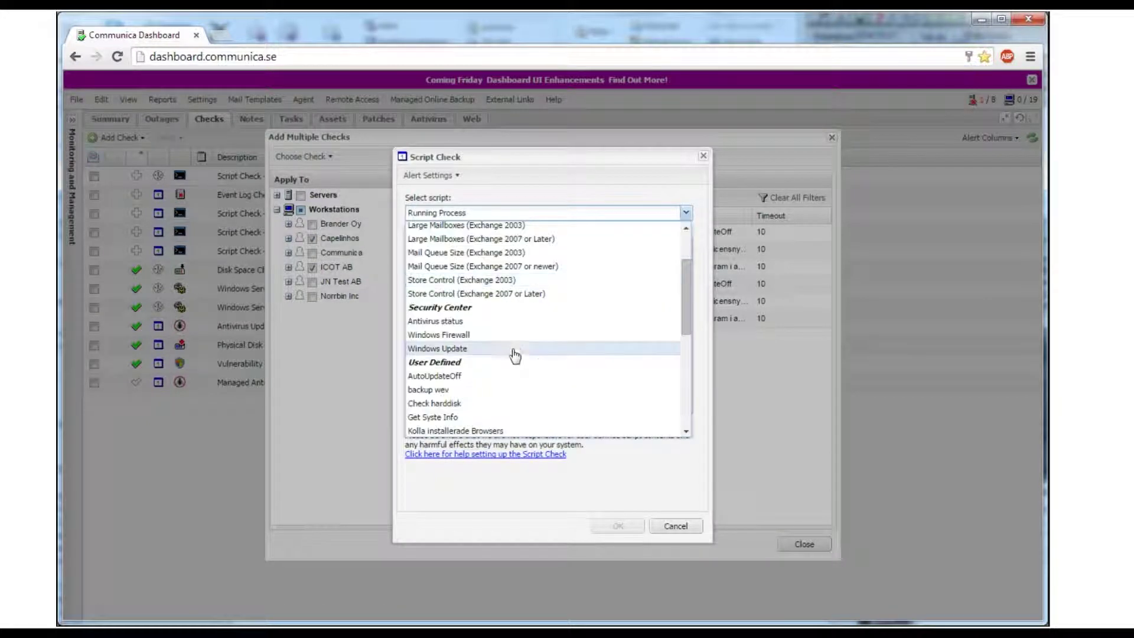
pyautogui.click(435, 321)
pyautogui.click(618, 526)
pyautogui.click(577, 446)
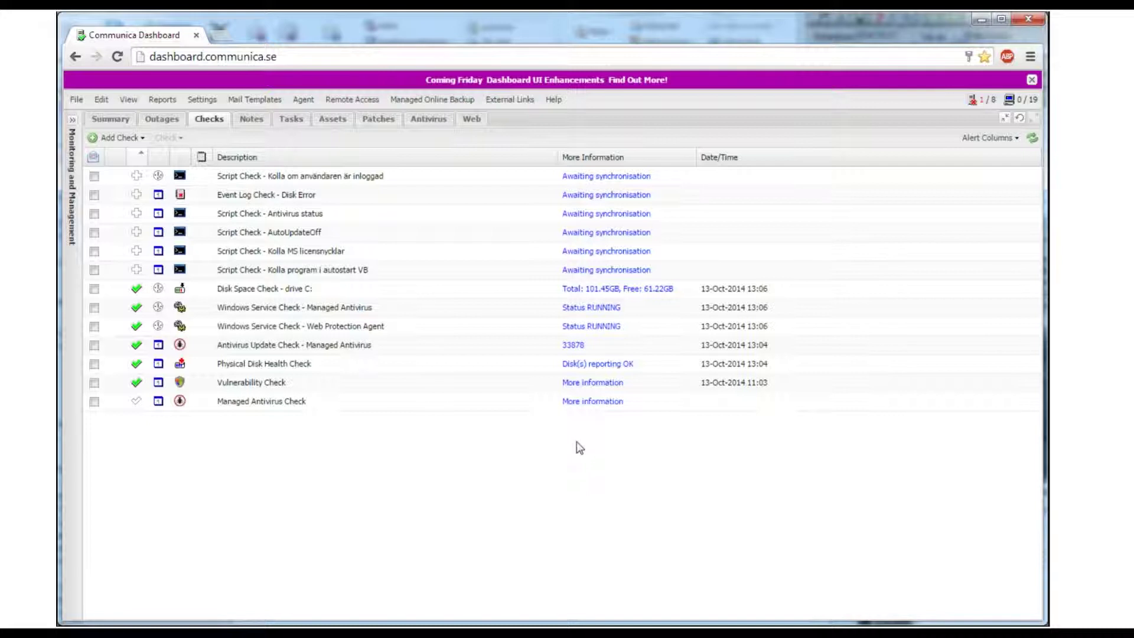
# Create a monitoring installation template from the workstation, renaming it 'min install template'
pyautogui.click(1019, 119)
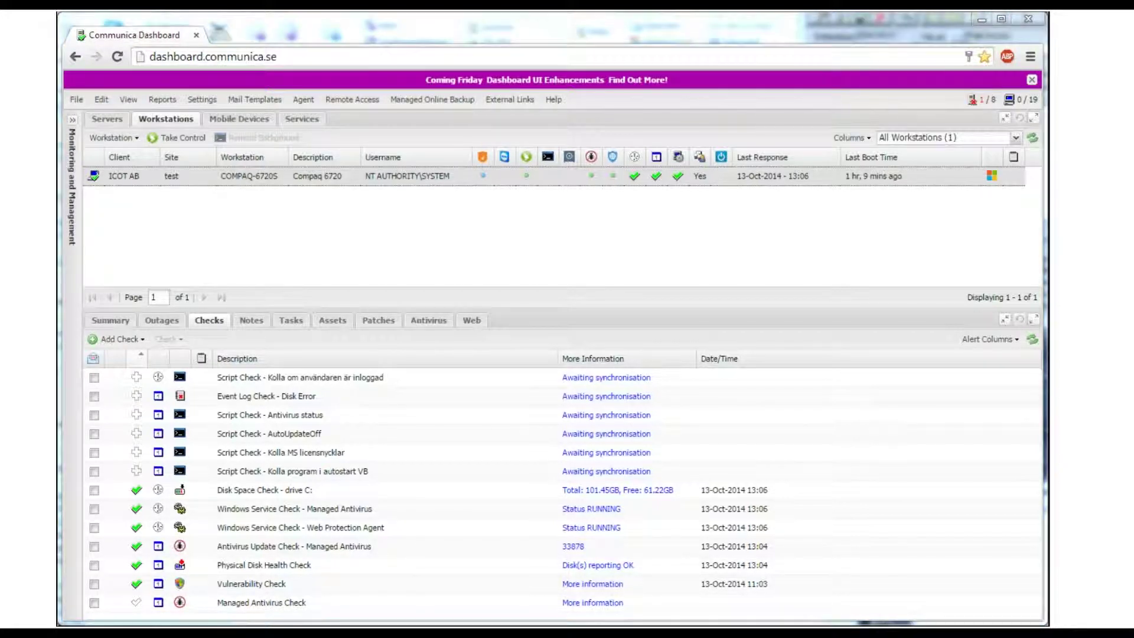
pyautogui.rightClick(333, 176)
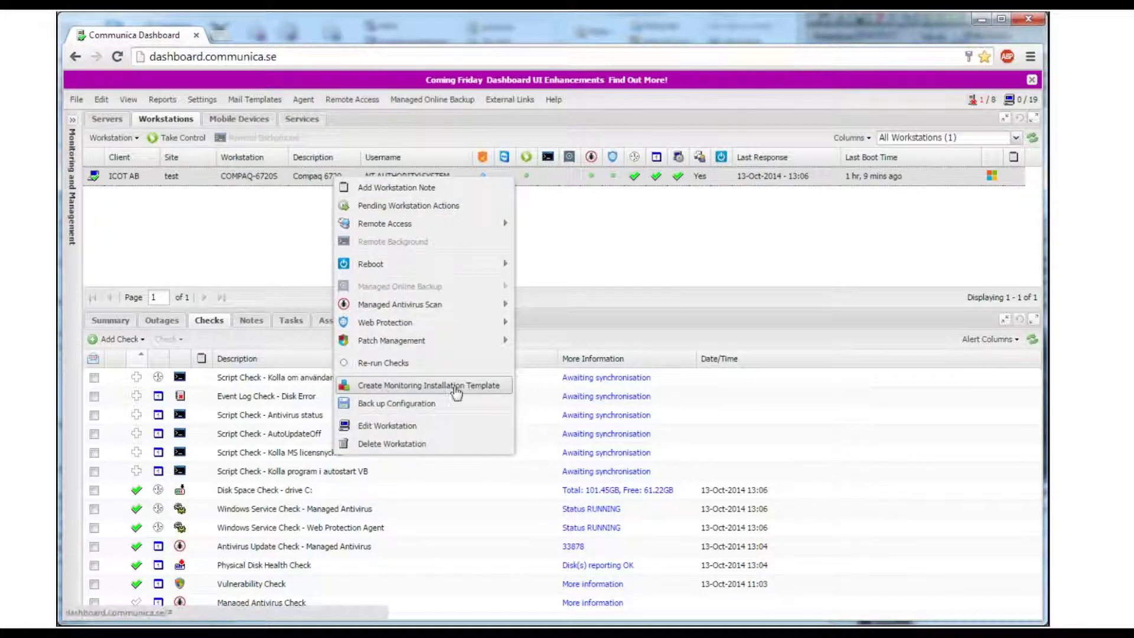
pyautogui.click(452, 386)
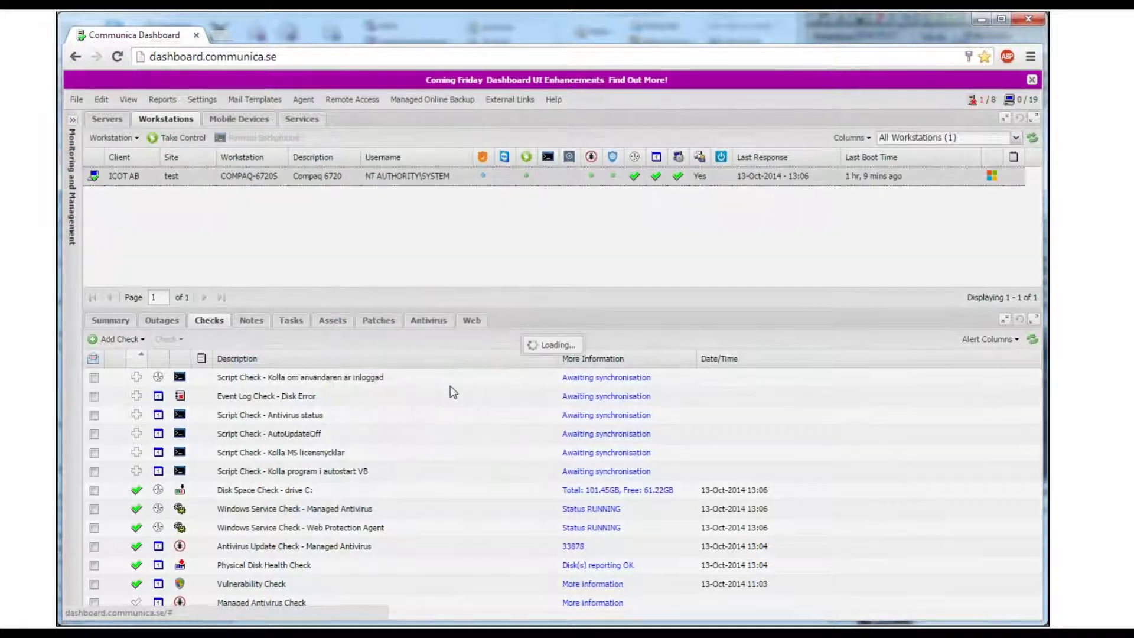
pyautogui.moveTo(585, 190); pyautogui.dragTo(443, 197)
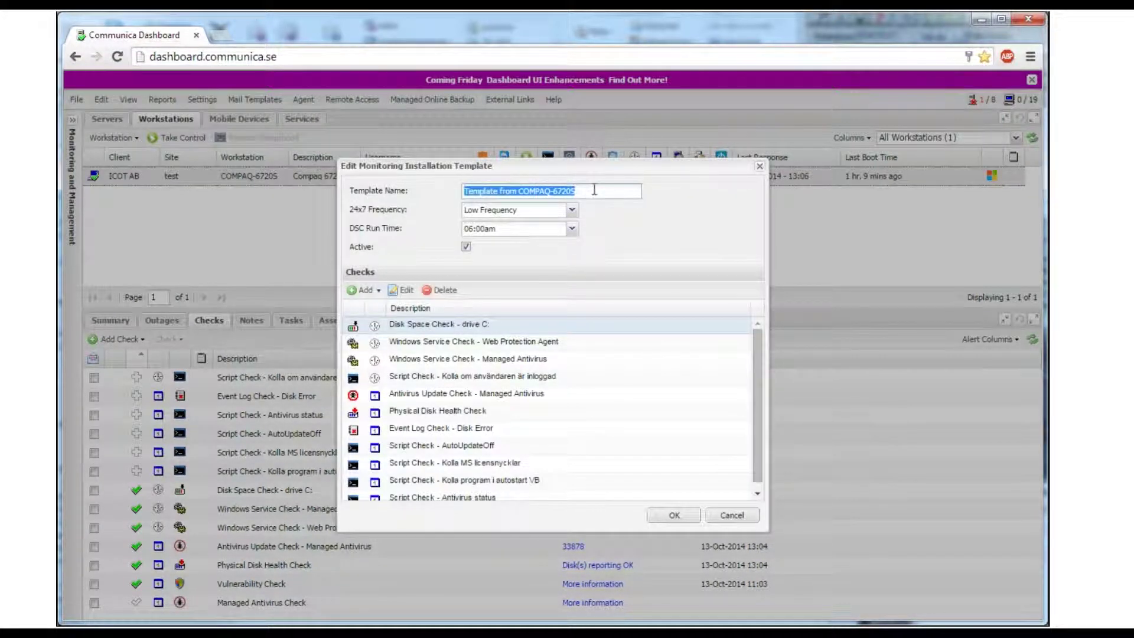
pyautogui.write('min install template')
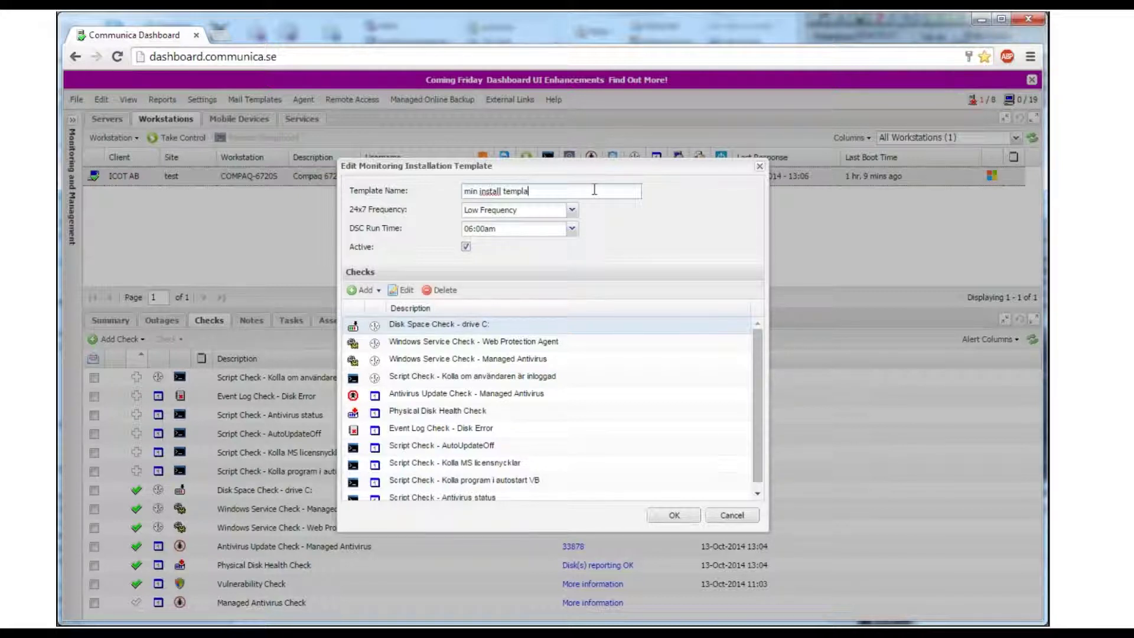
# Set 24x7 checks to High Frequency and the DSC run time to 10:00am
pyautogui.click(570, 210)
pyautogui.click(506, 240)
pyautogui.click(571, 230)
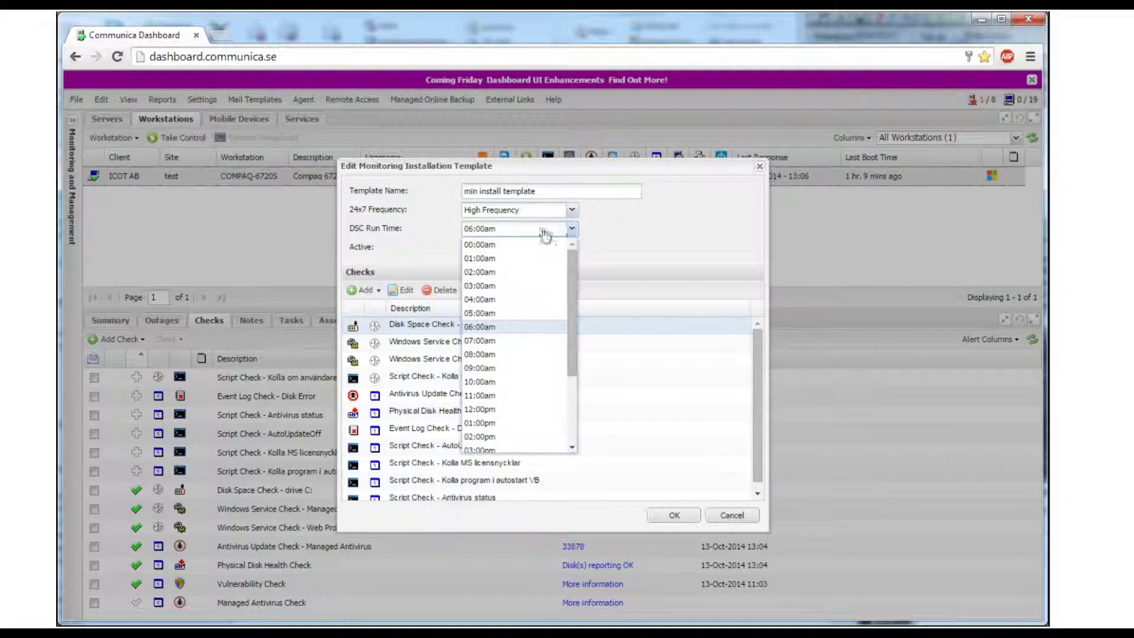
pyautogui.click(515, 382)
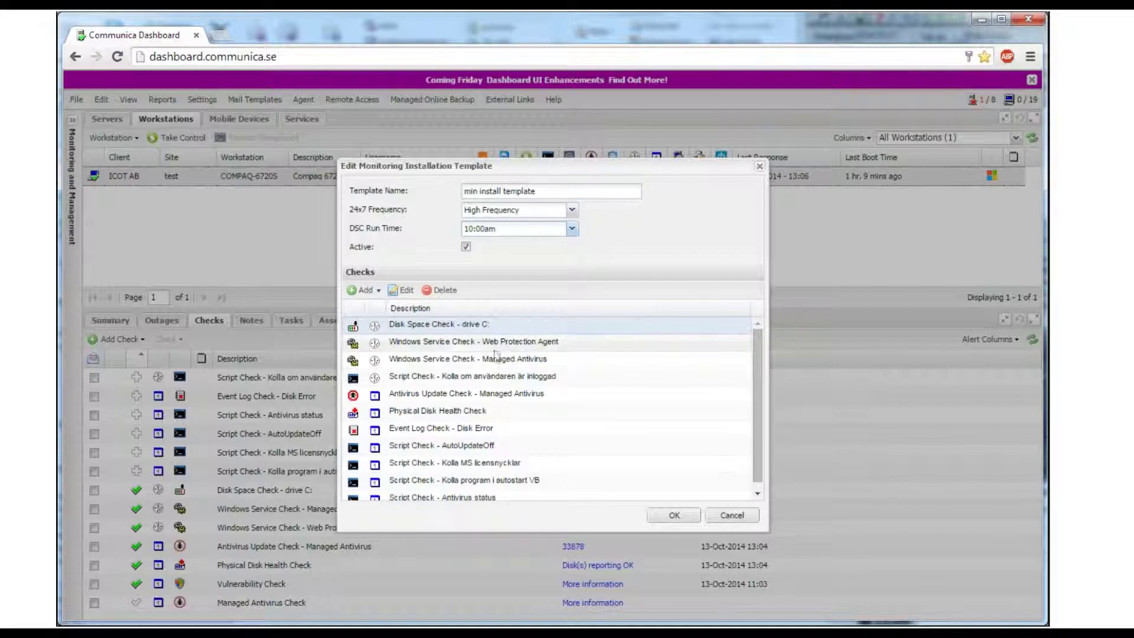
# Remove the Web Protection Agent, Managed Antivirus and Antivirus Update checks from the template
pyautogui.click(436, 343)
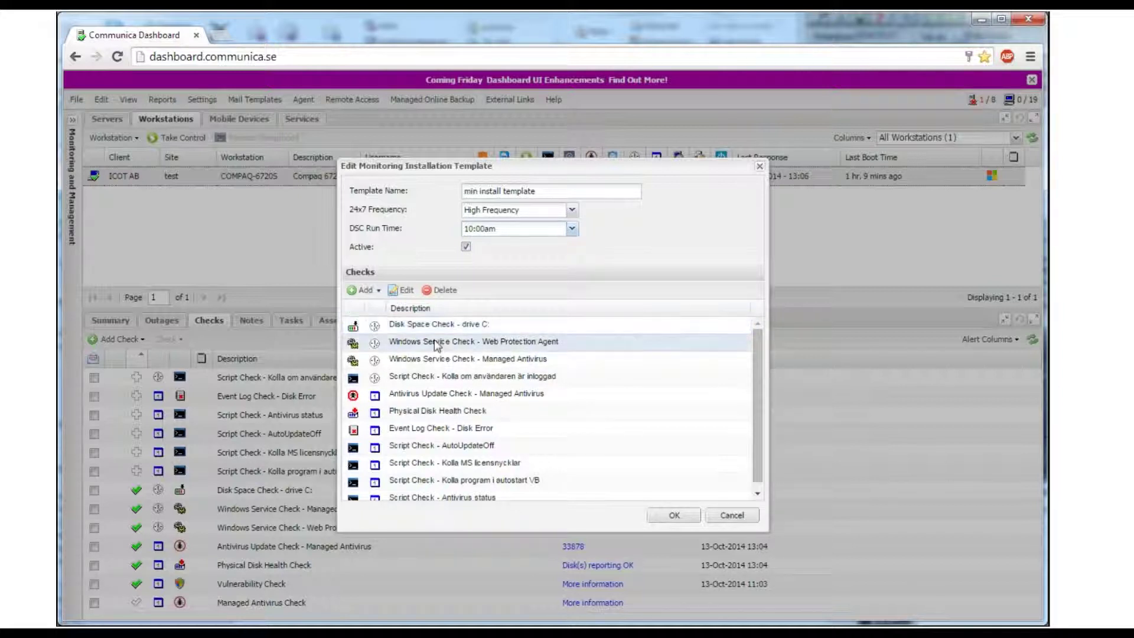
pyautogui.click(427, 291)
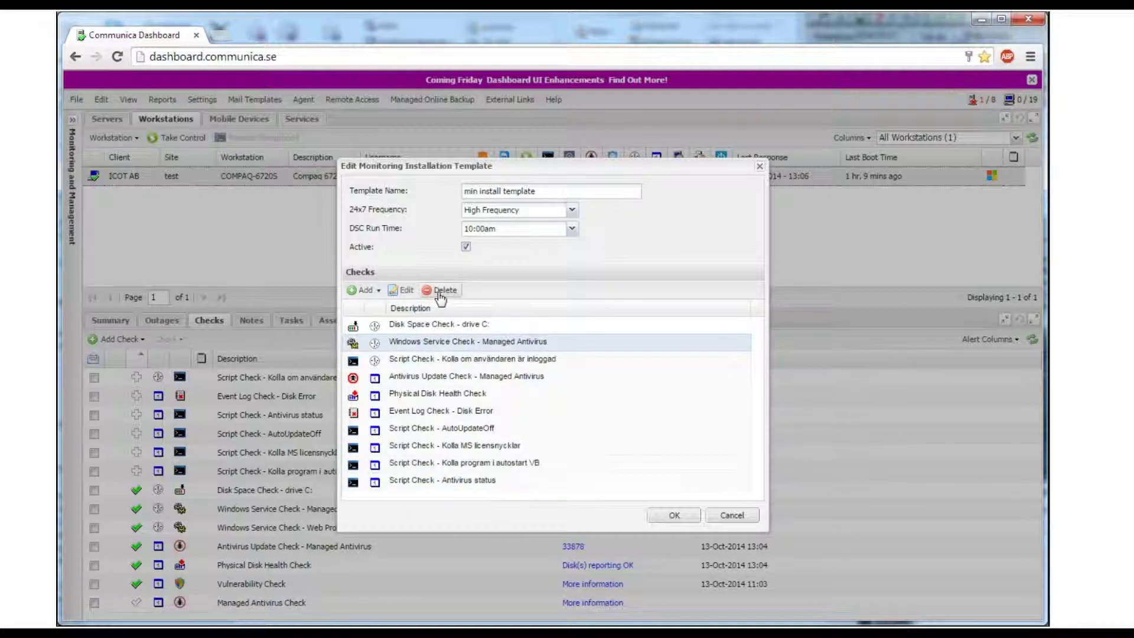
pyautogui.click(440, 291)
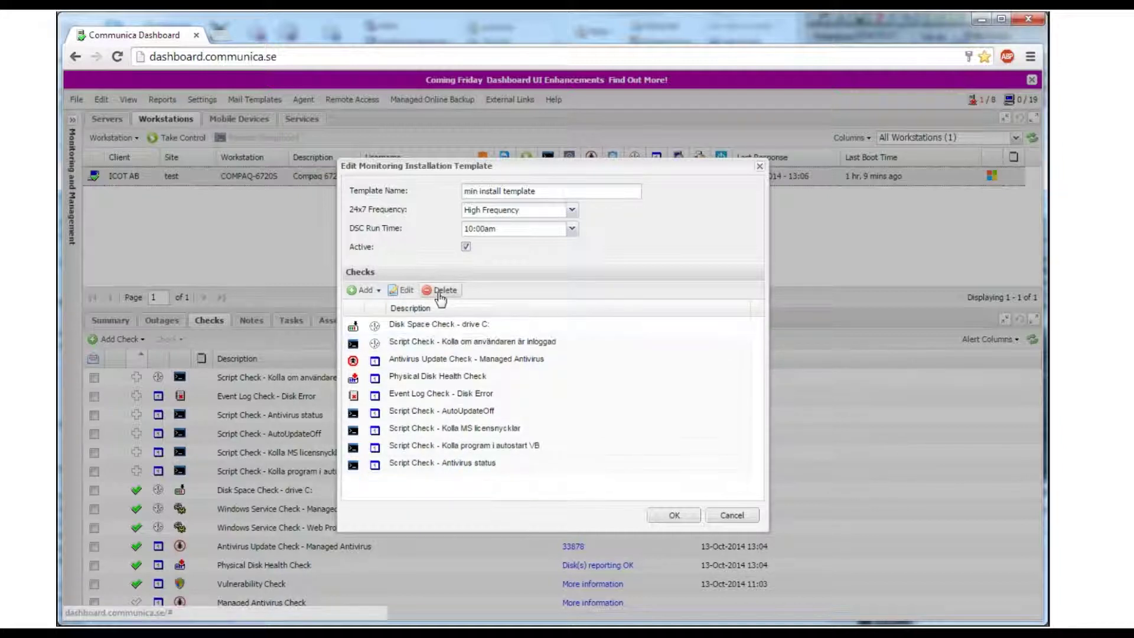
pyautogui.click(498, 362)
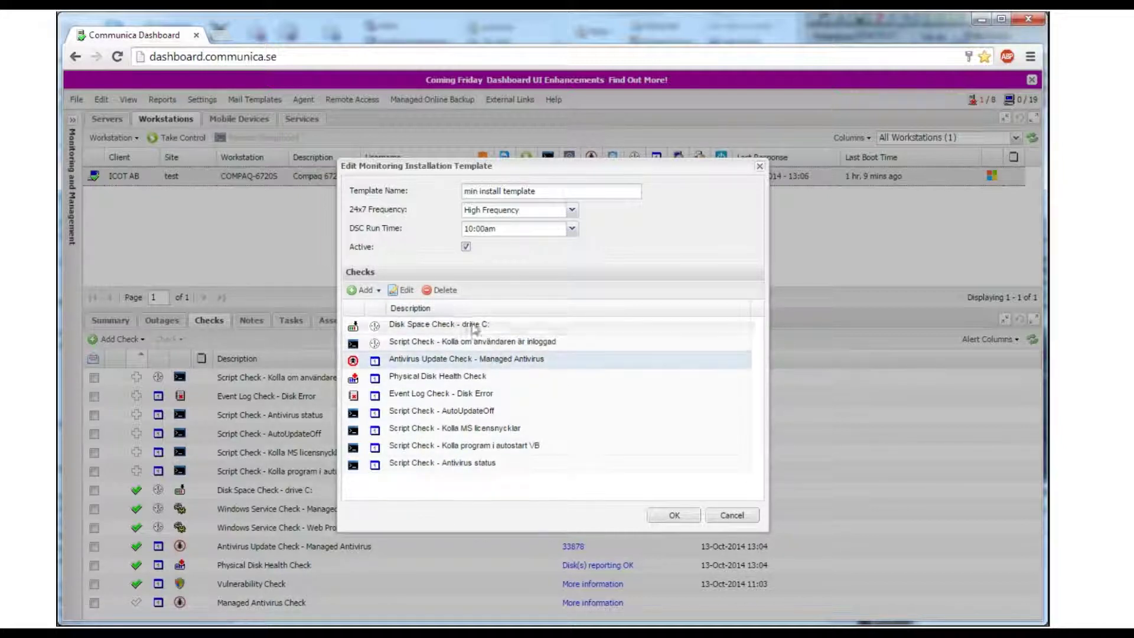
pyautogui.click(447, 296)
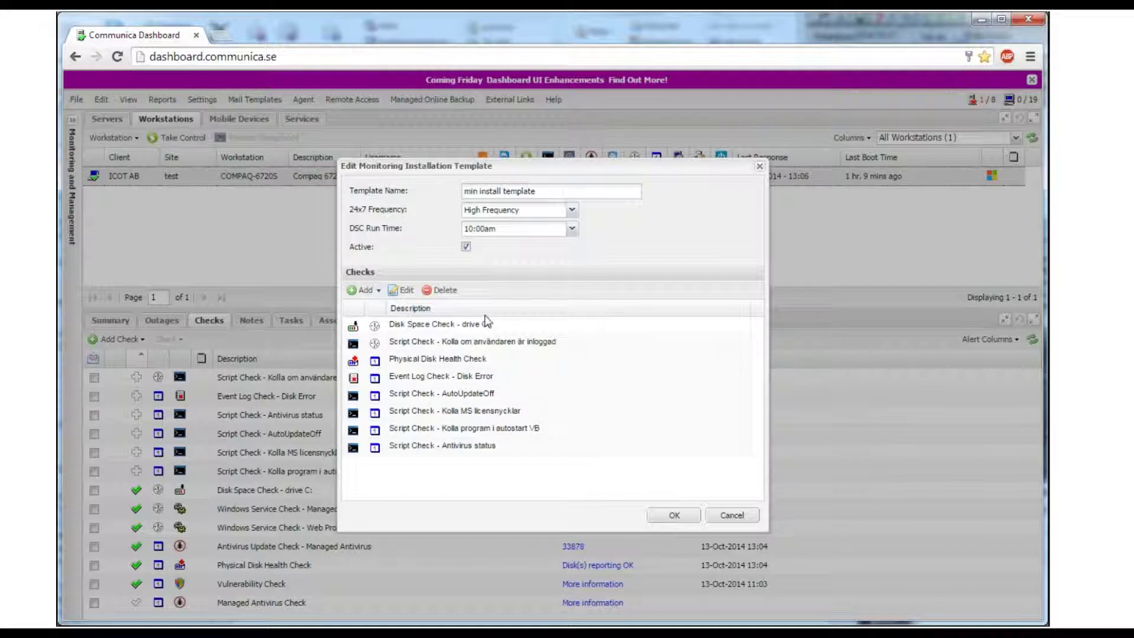
# Save min install template and review it in the Monitoring Installation Templates list without changes
pyautogui.click(674, 515)
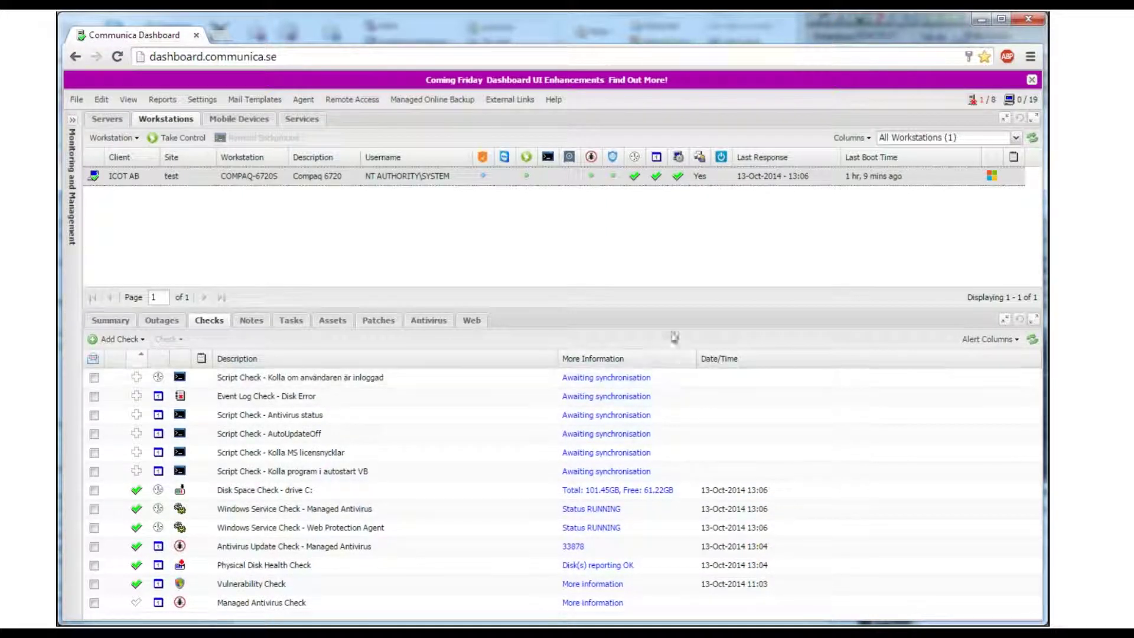
pyautogui.click(193, 106)
pyautogui.moveTo(286, 243)
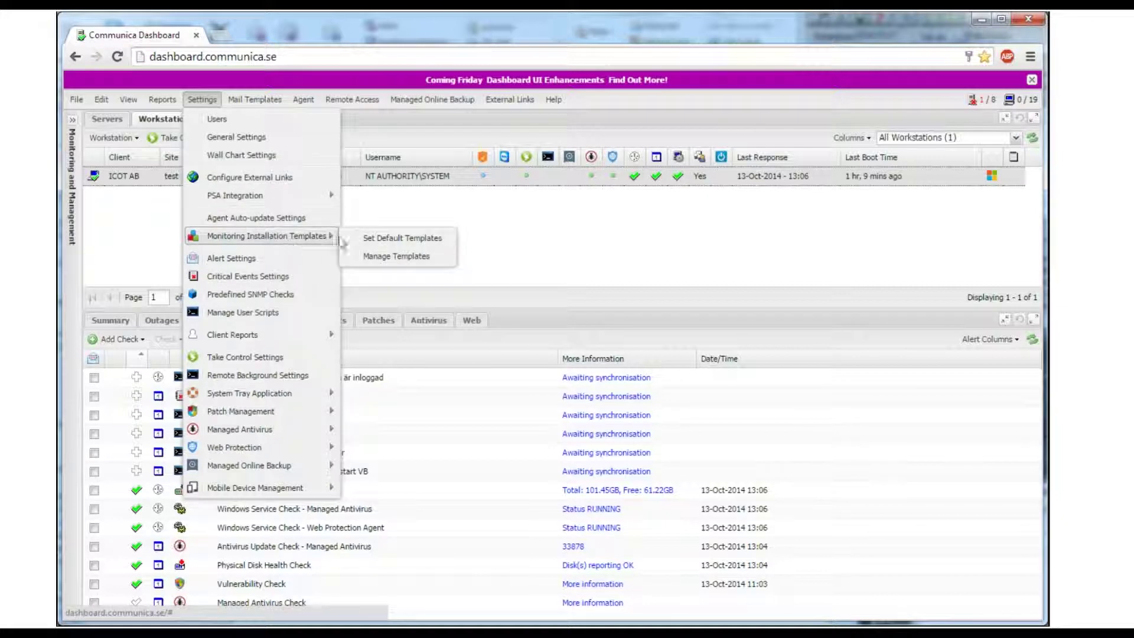
pyautogui.click(390, 257)
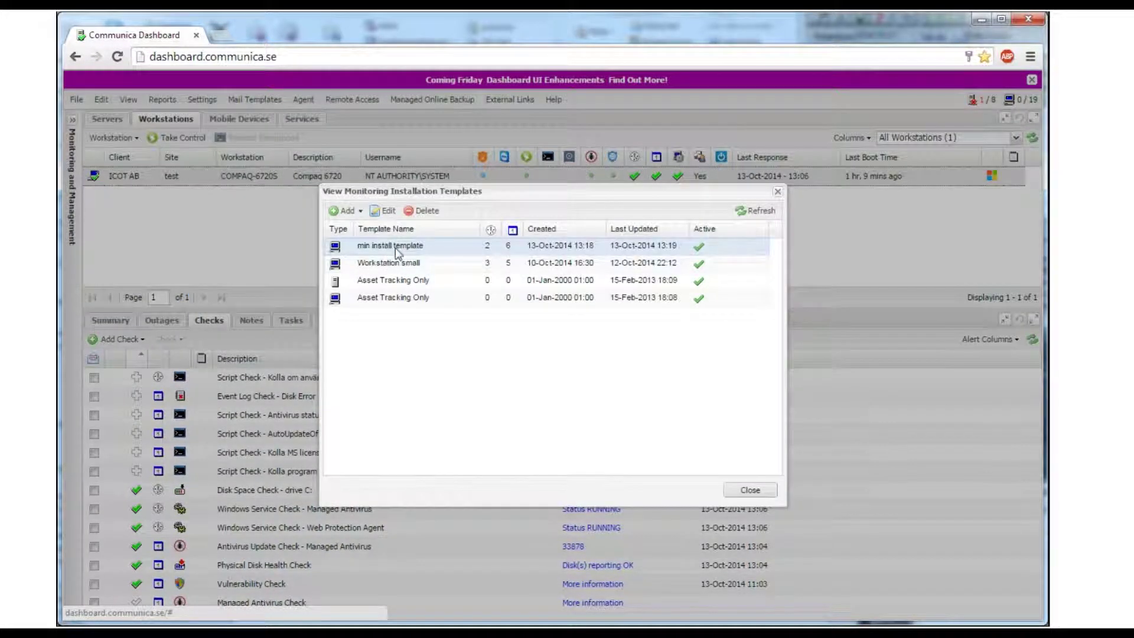
pyautogui.doubleClick(397, 248)
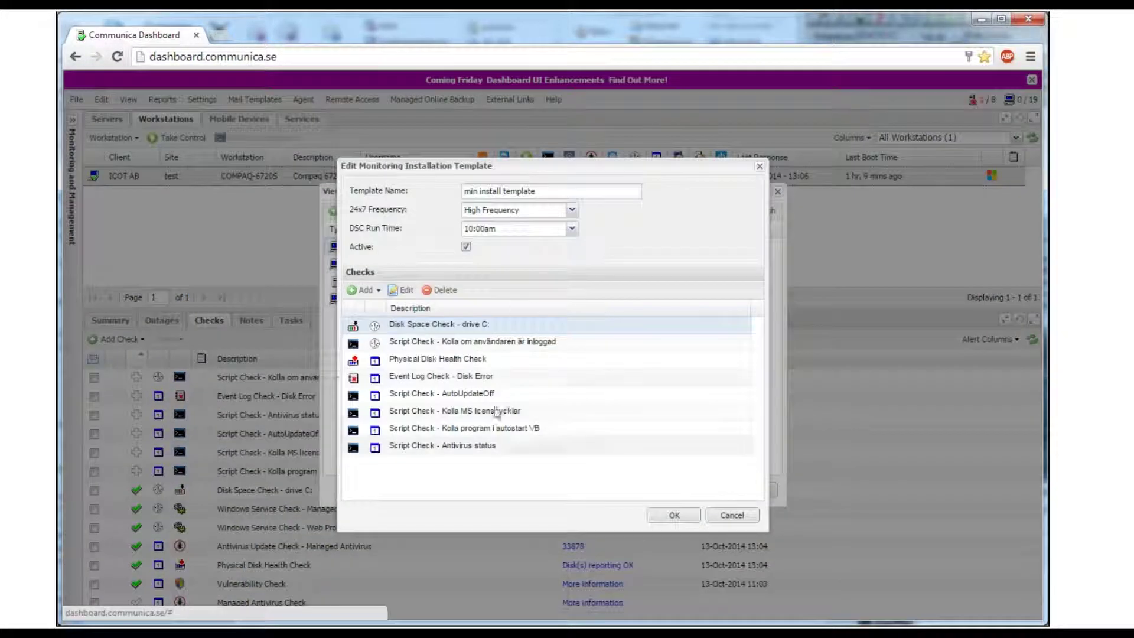
pyautogui.click(744, 517)
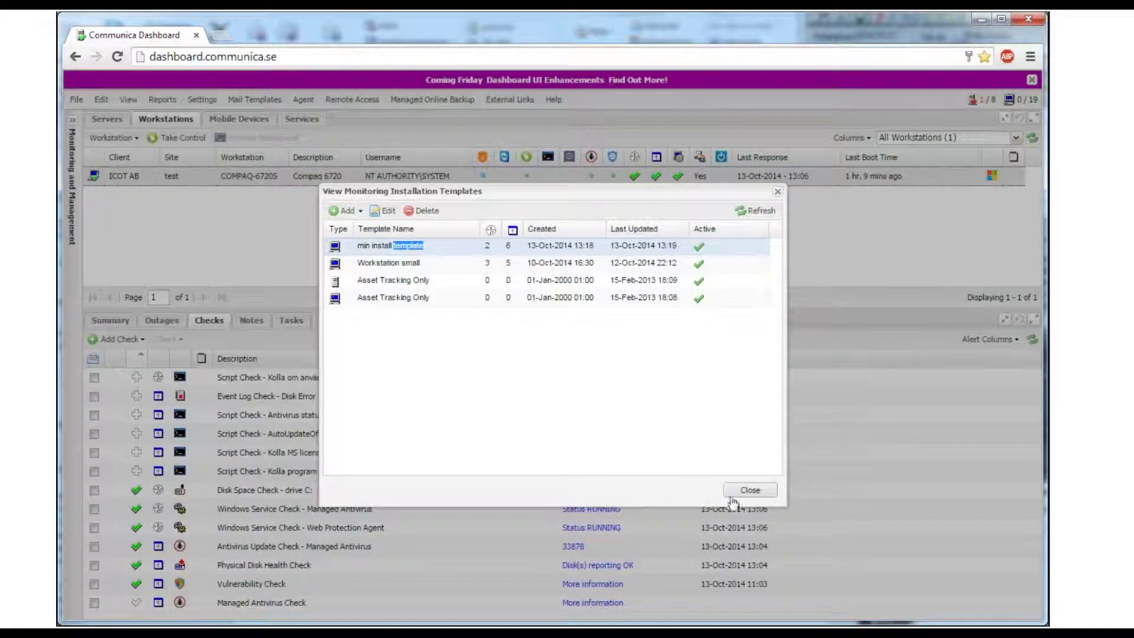
# Close the templates list and open the Default Installation Templates settings
pyautogui.click(749, 490)
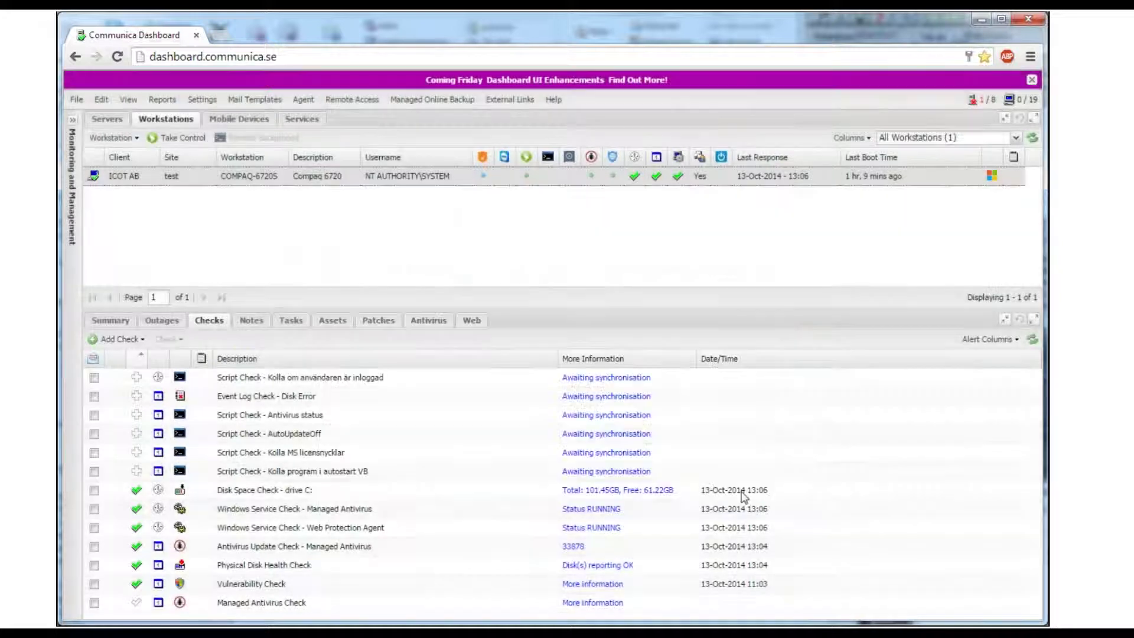
pyautogui.click(193, 101)
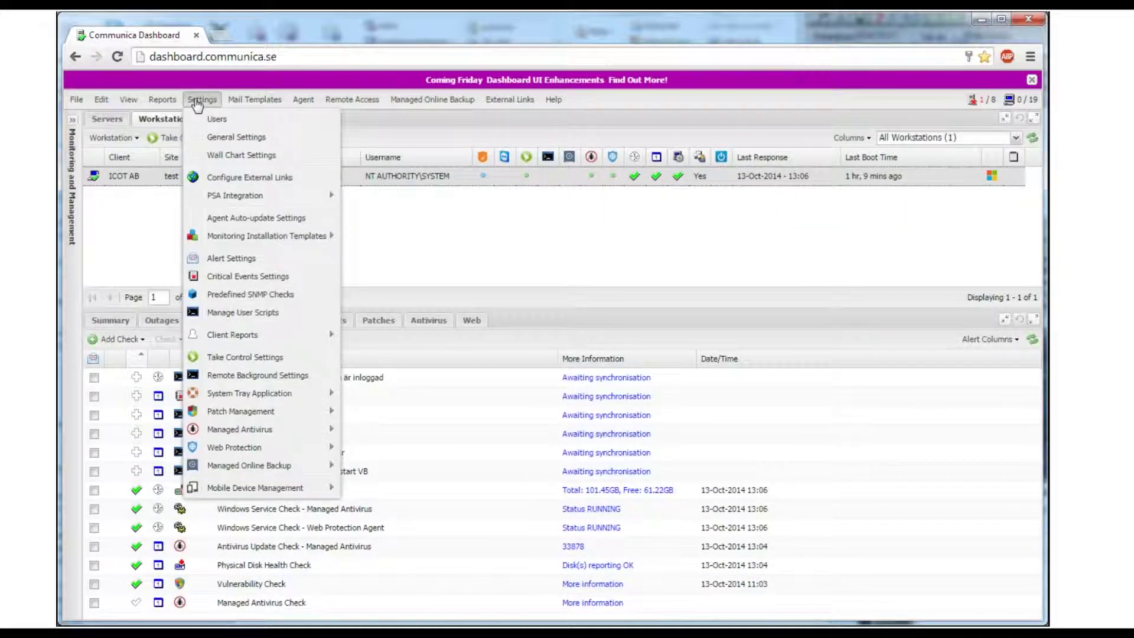
pyautogui.moveTo(263, 239)
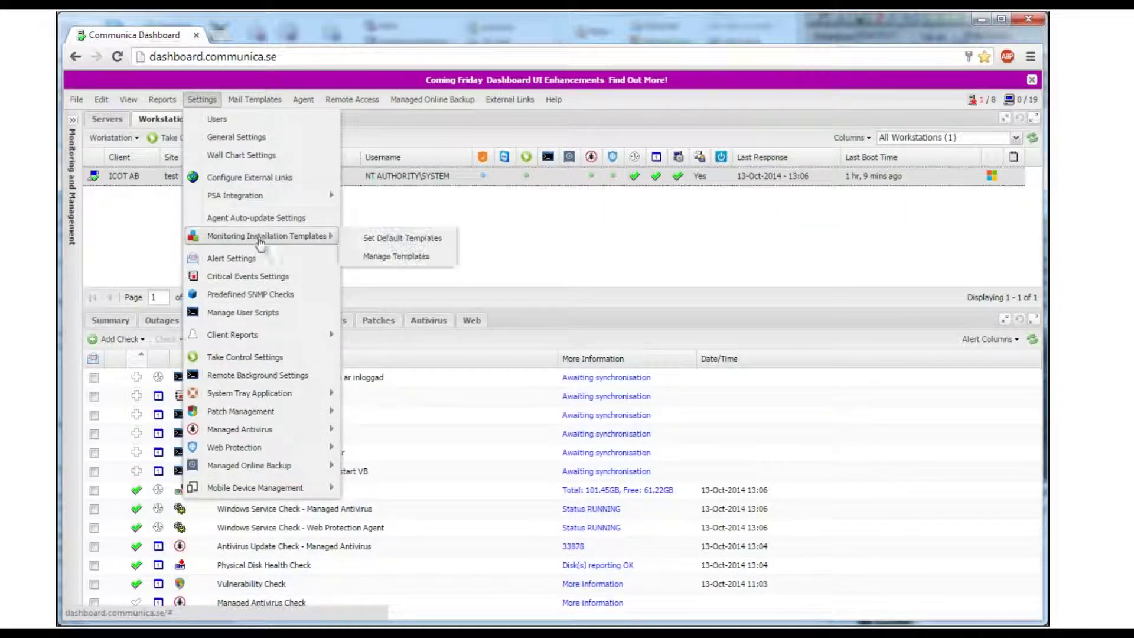
pyautogui.click(395, 239)
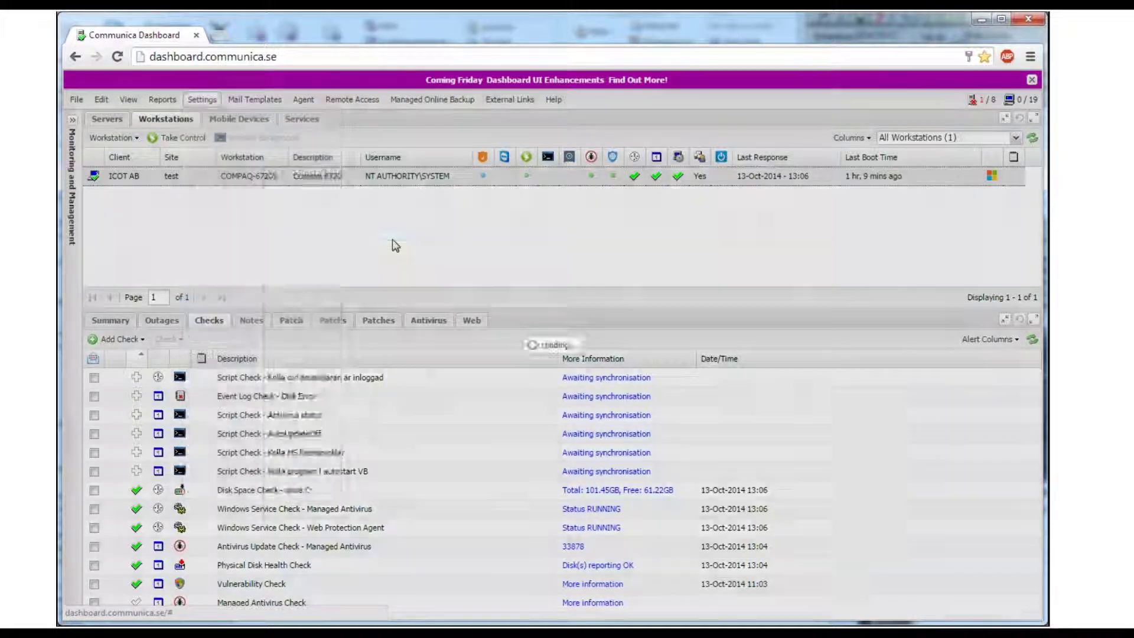
# Turn on a default template for the Communica client, choosing Workstation small
pyautogui.click(325, 254)
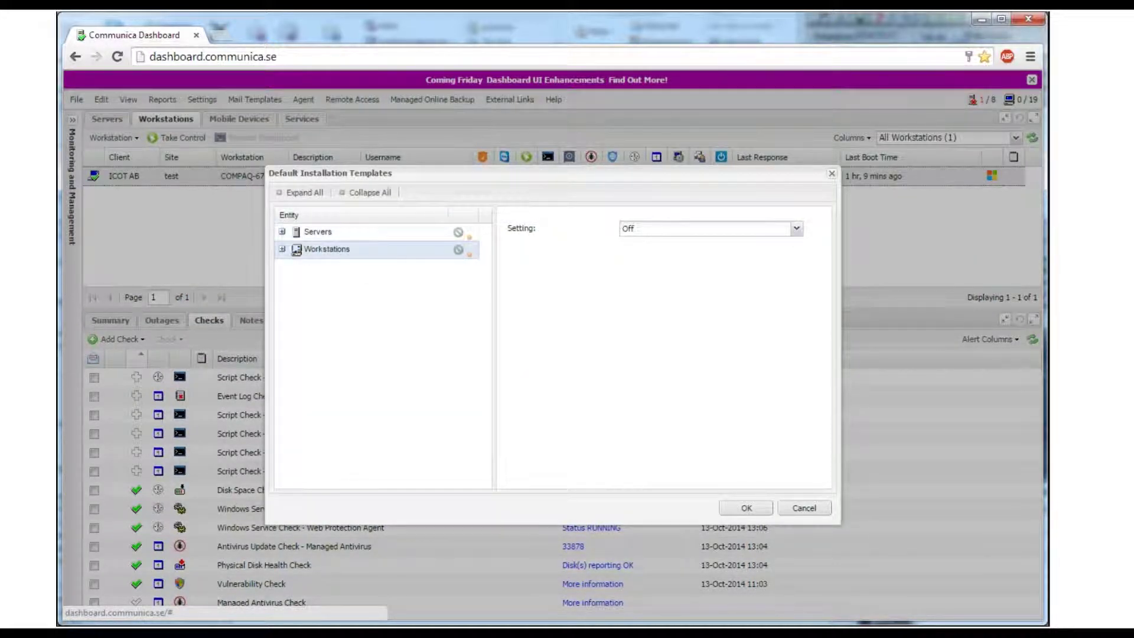
pyautogui.click(281, 249)
pyautogui.click(385, 301)
pyautogui.click(679, 228)
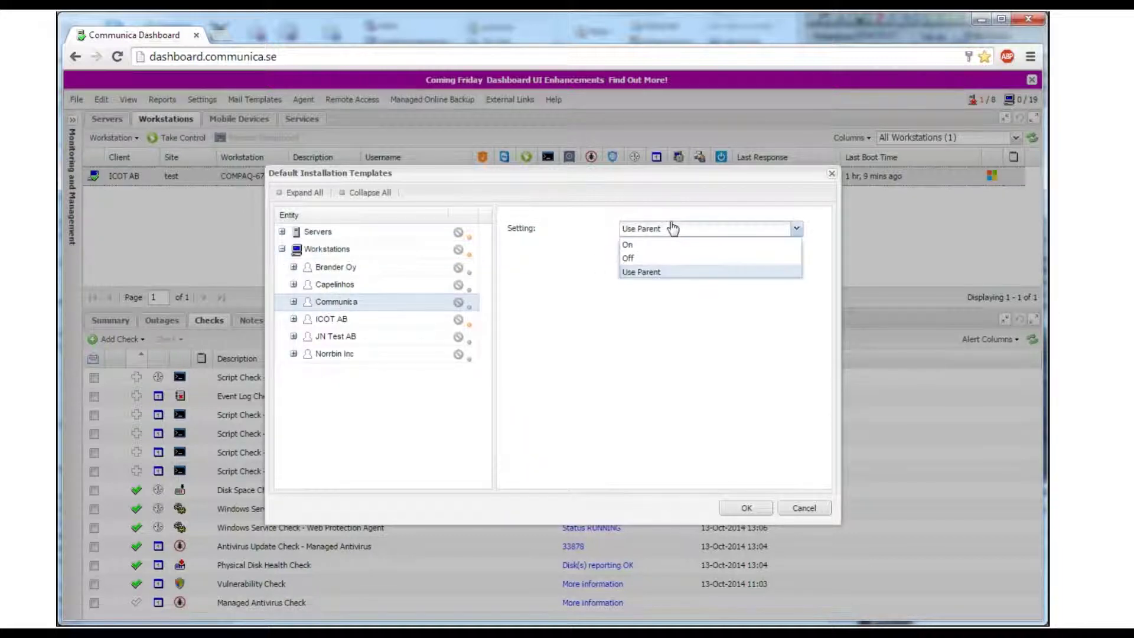
pyautogui.click(664, 244)
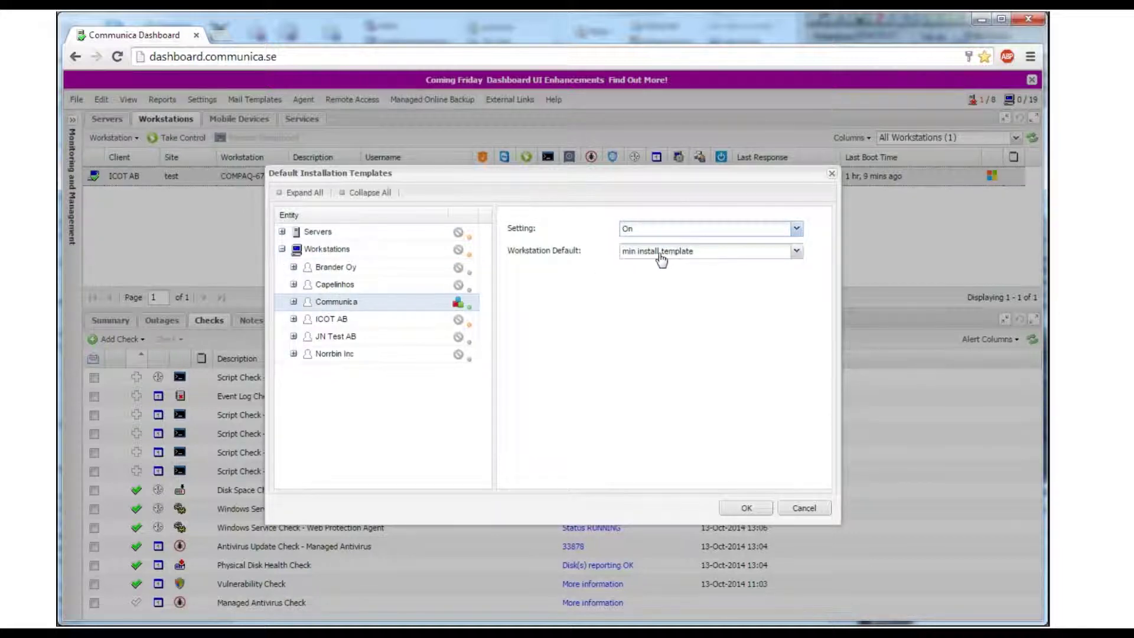
pyautogui.click(650, 255)
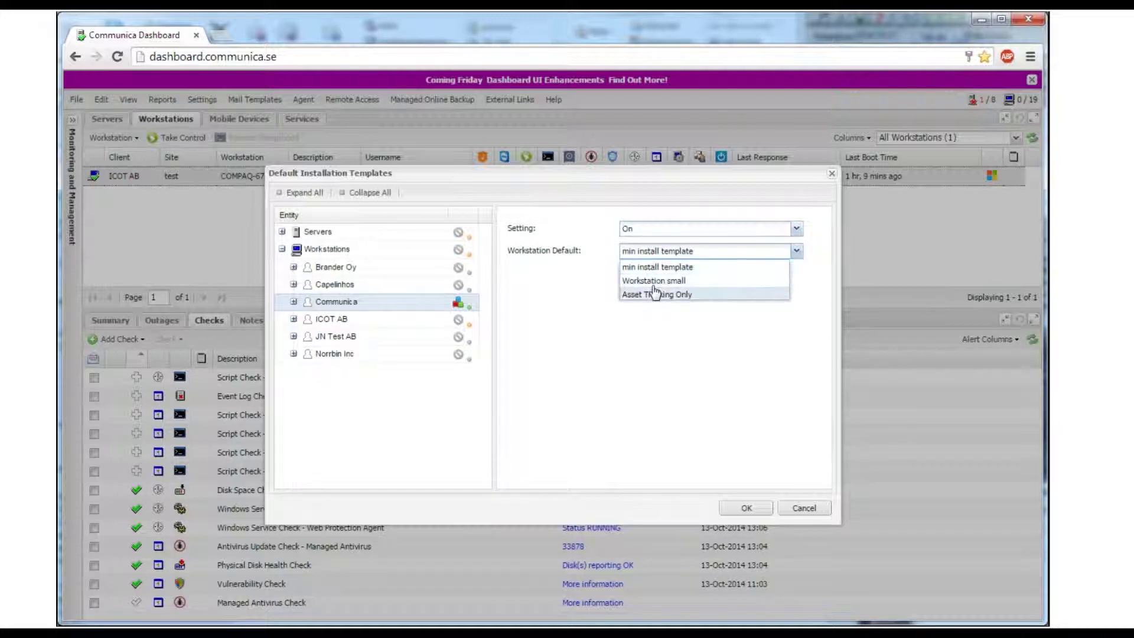
pyautogui.click(660, 281)
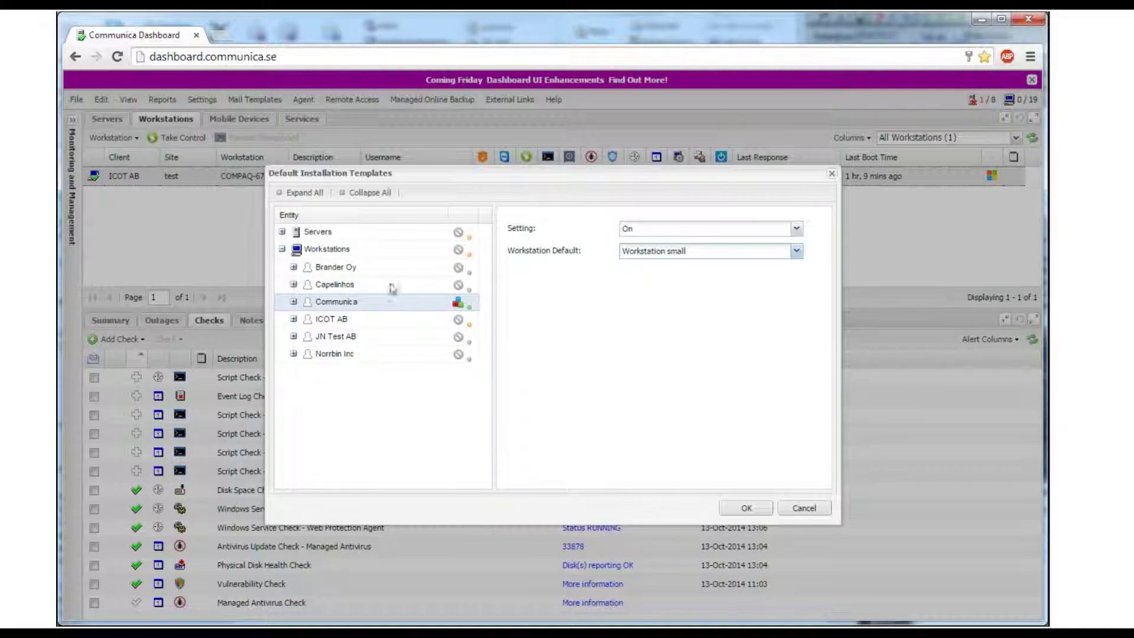
# Keep min install template as the all-workstations default and inspect Brander Oy, Capelinhos and Communica settings
pyautogui.click(378, 253)
pyautogui.click(712, 230)
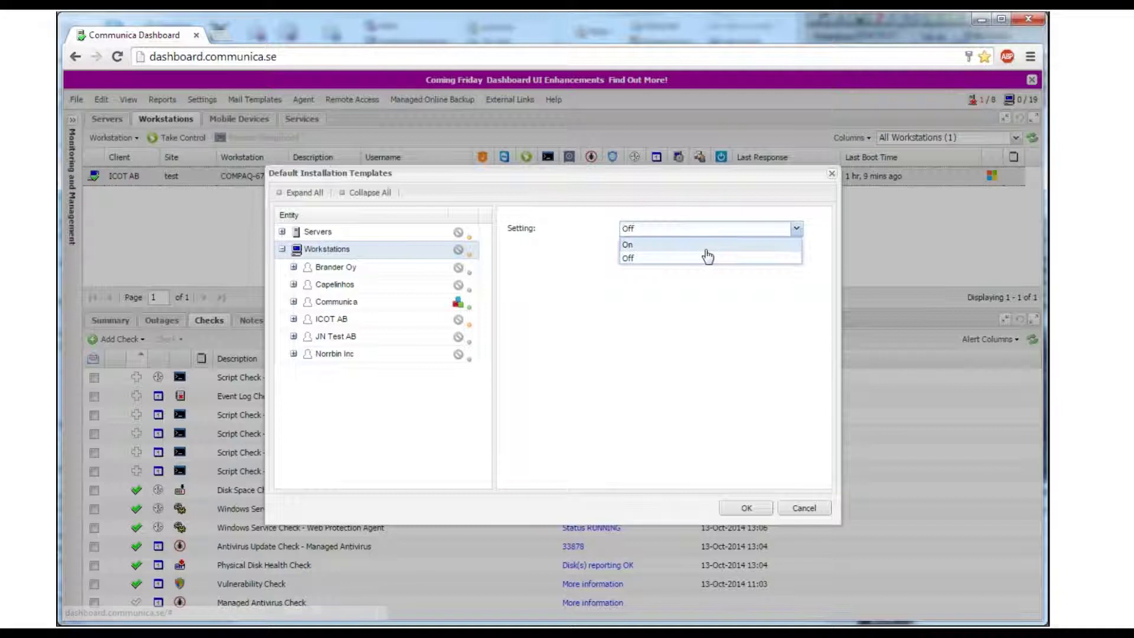
pyautogui.click(703, 242)
pyautogui.click(704, 257)
pyautogui.doubleClick(707, 258)
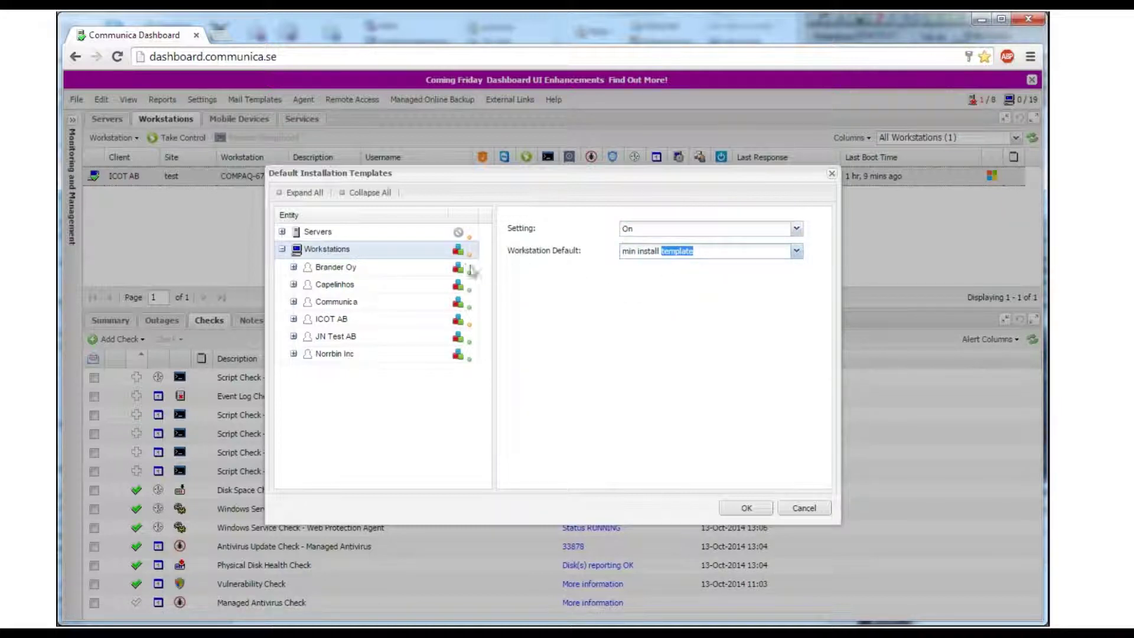
pyautogui.click(350, 269)
pyautogui.click(353, 288)
pyautogui.click(357, 302)
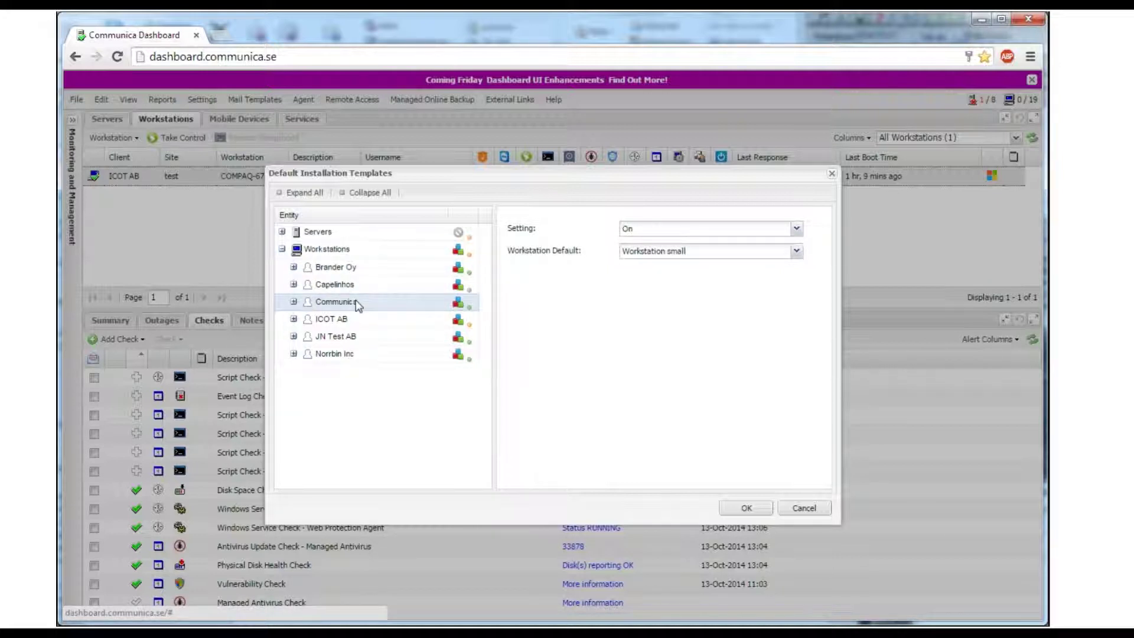
# Set Communica's Installing group On with Asset Tracking Only, then cancel without applying
pyautogui.click(293, 302)
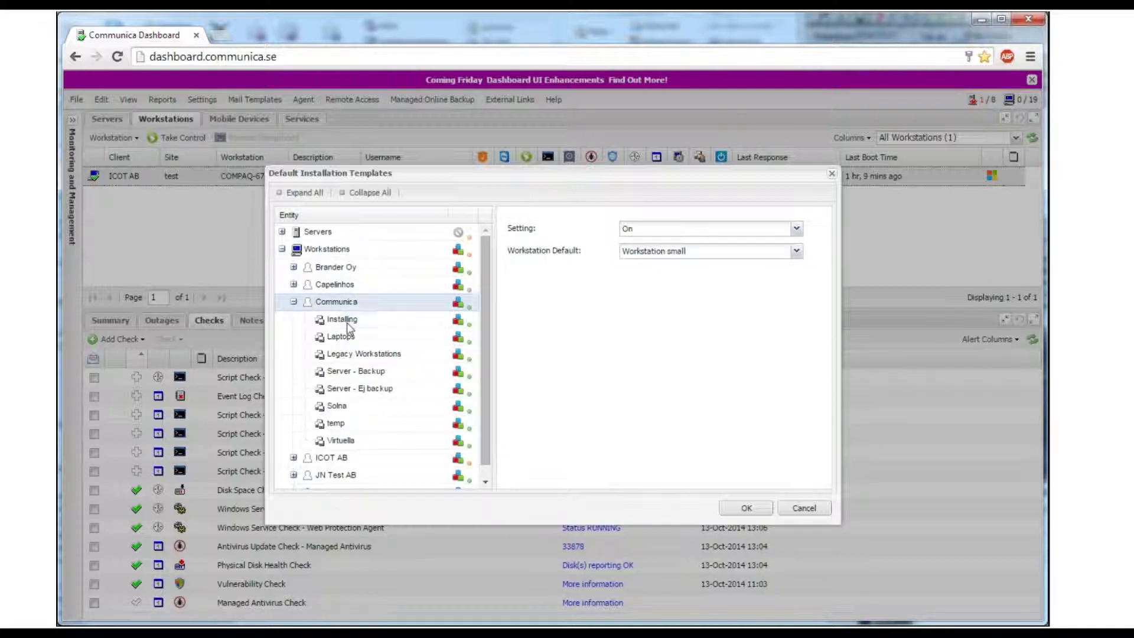
pyautogui.click(348, 322)
pyautogui.click(703, 230)
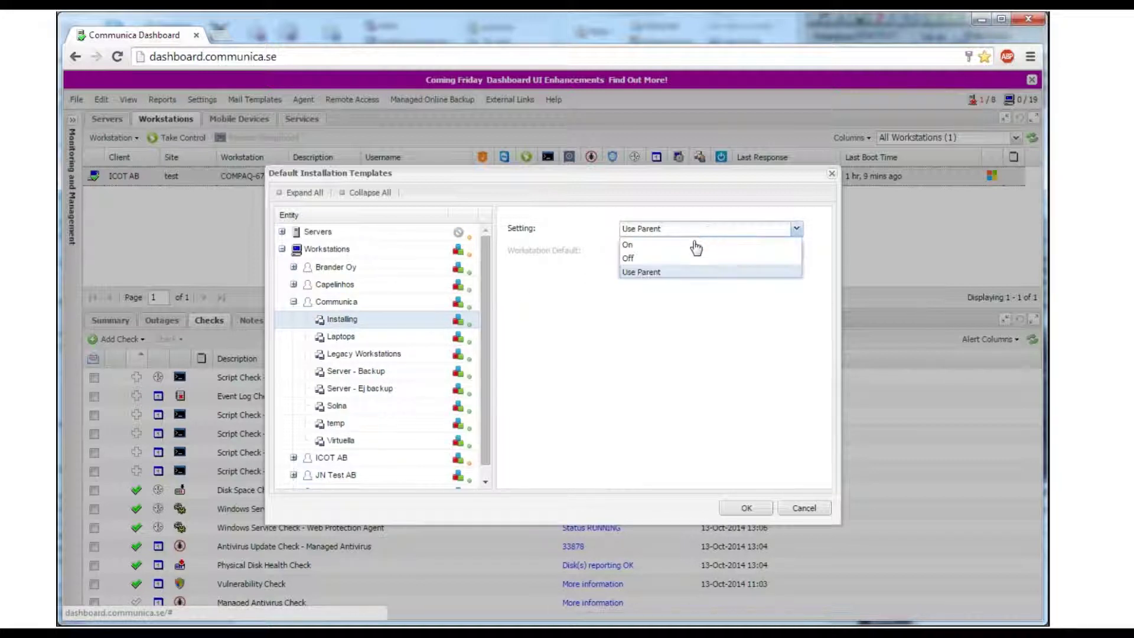
pyautogui.click(696, 244)
pyautogui.click(677, 250)
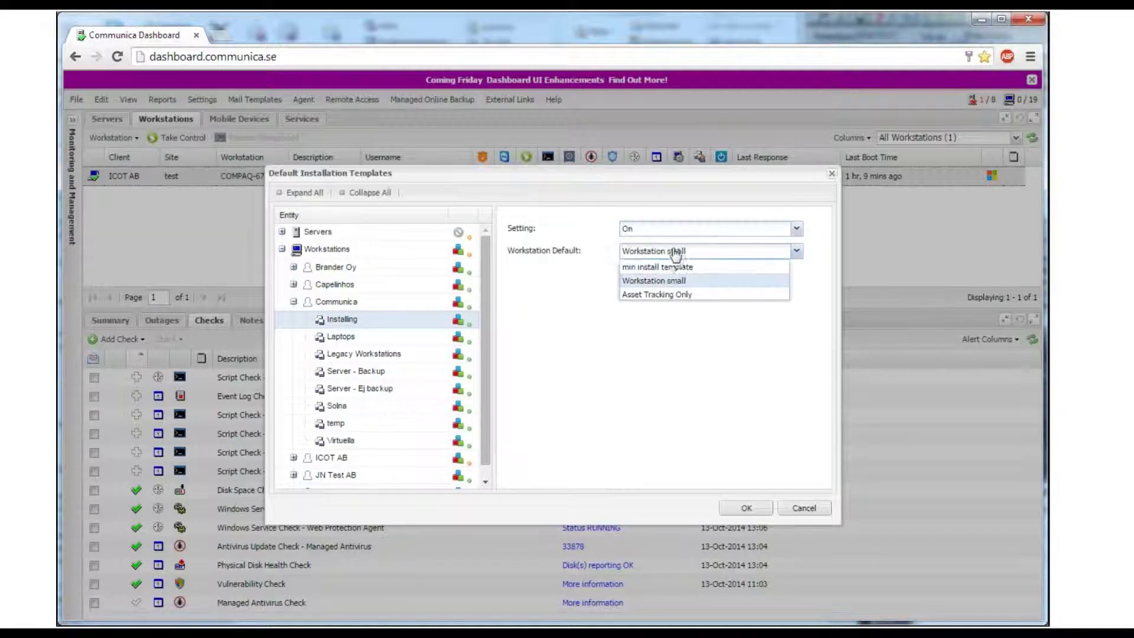
pyautogui.click(667, 295)
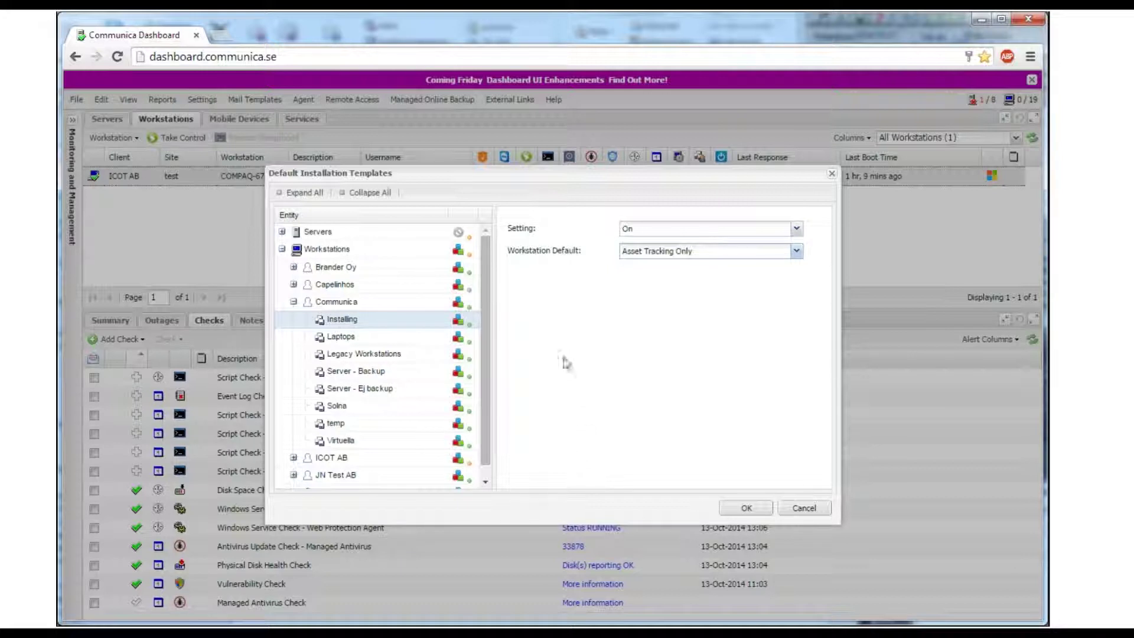
pyautogui.click(805, 509)
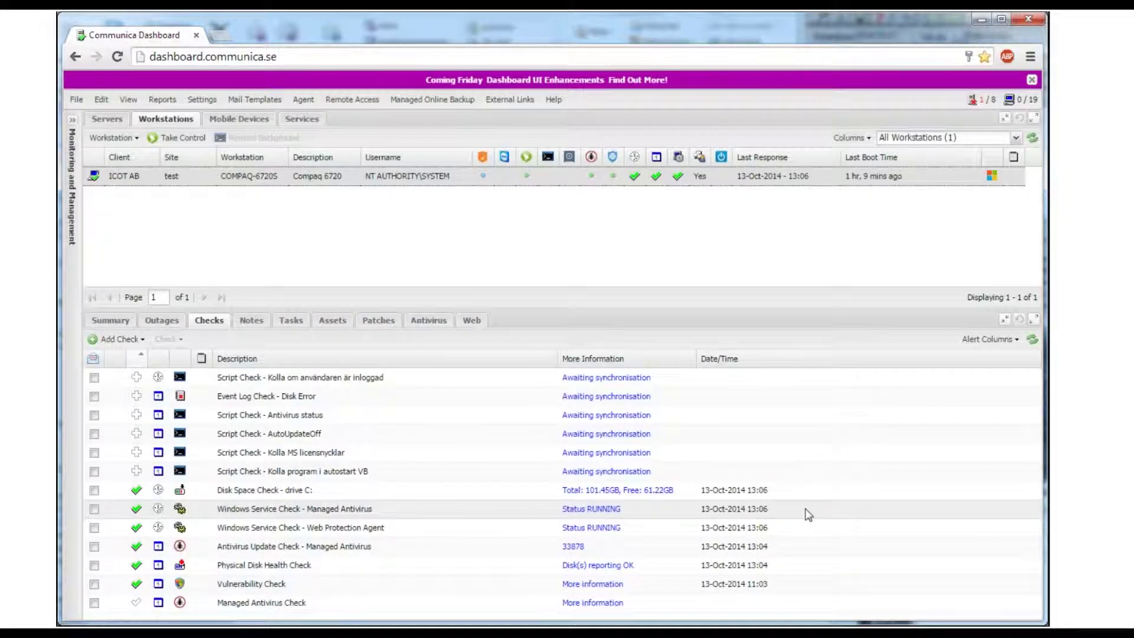
# Re-run all checks on the ICOT AB workstation and refresh the check results list
pyautogui.rightClick(410, 176)
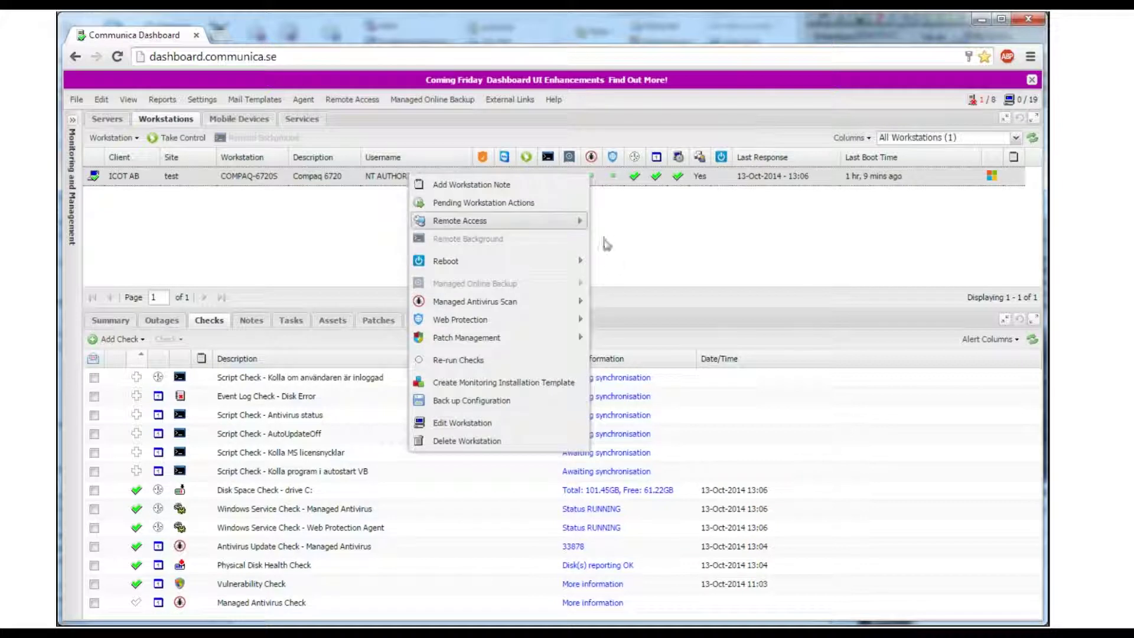
pyautogui.click(493, 360)
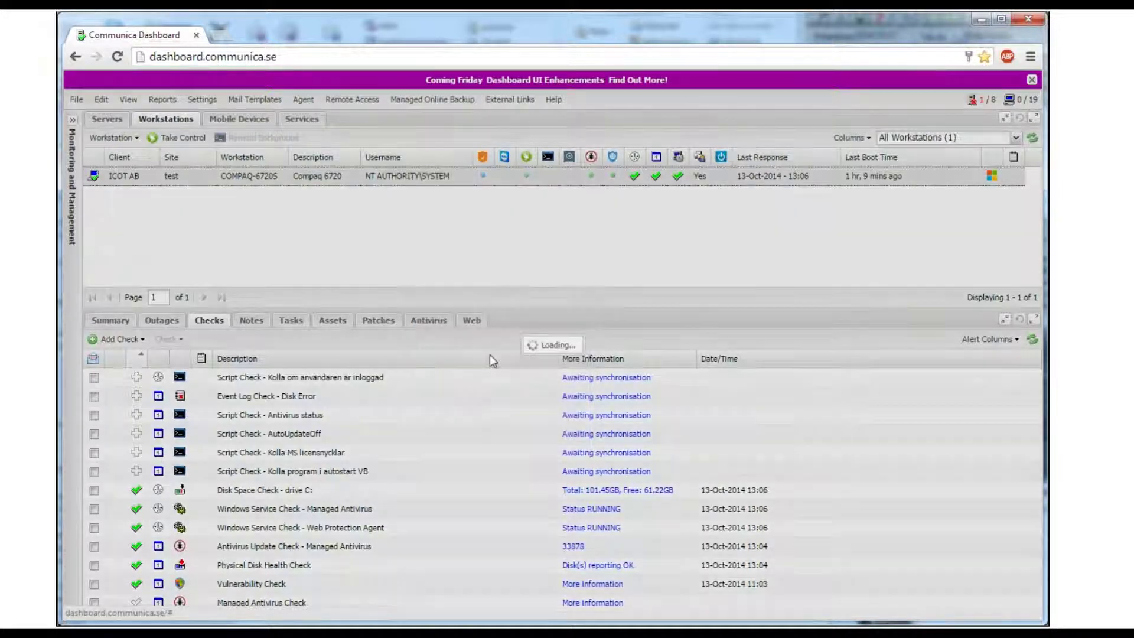
pyautogui.click(553, 376)
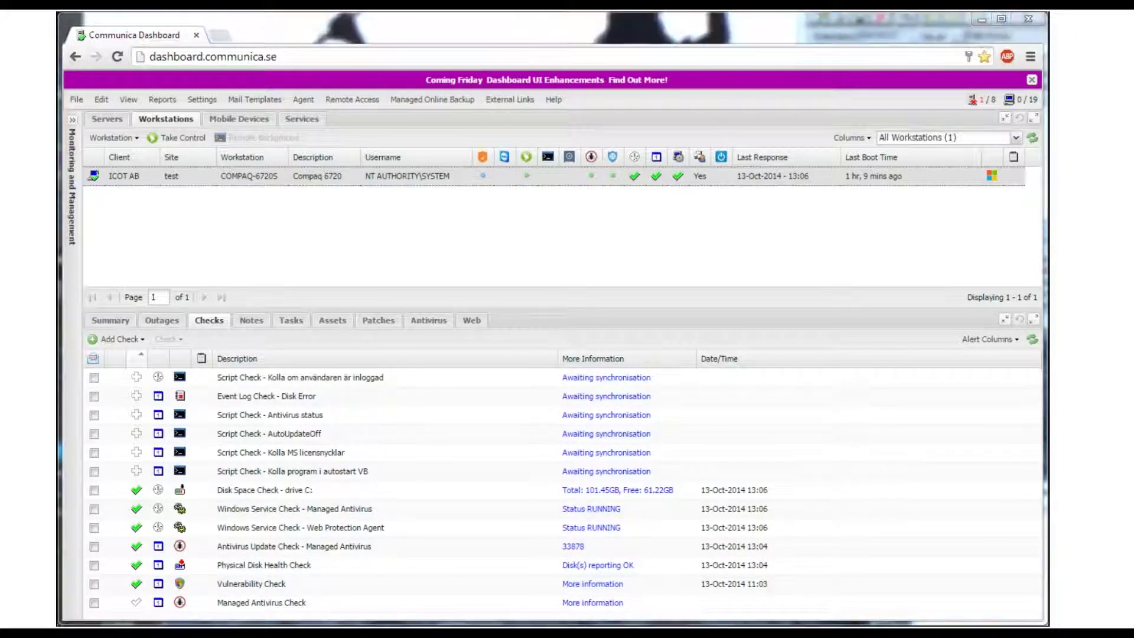
pyautogui.click(1032, 340)
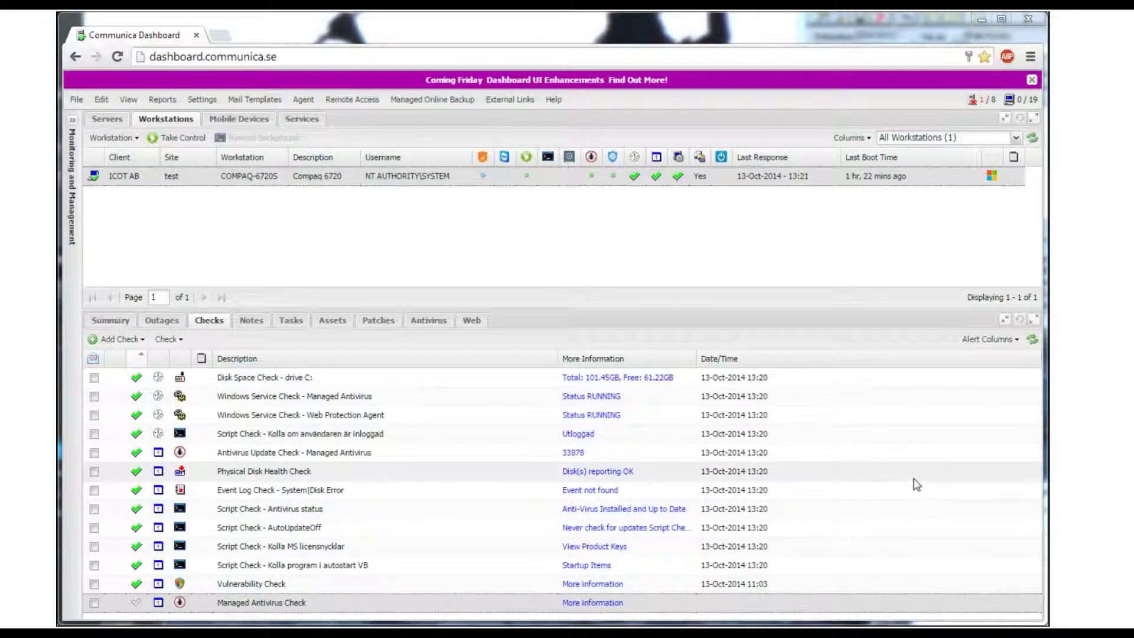
pyautogui.click(577, 436)
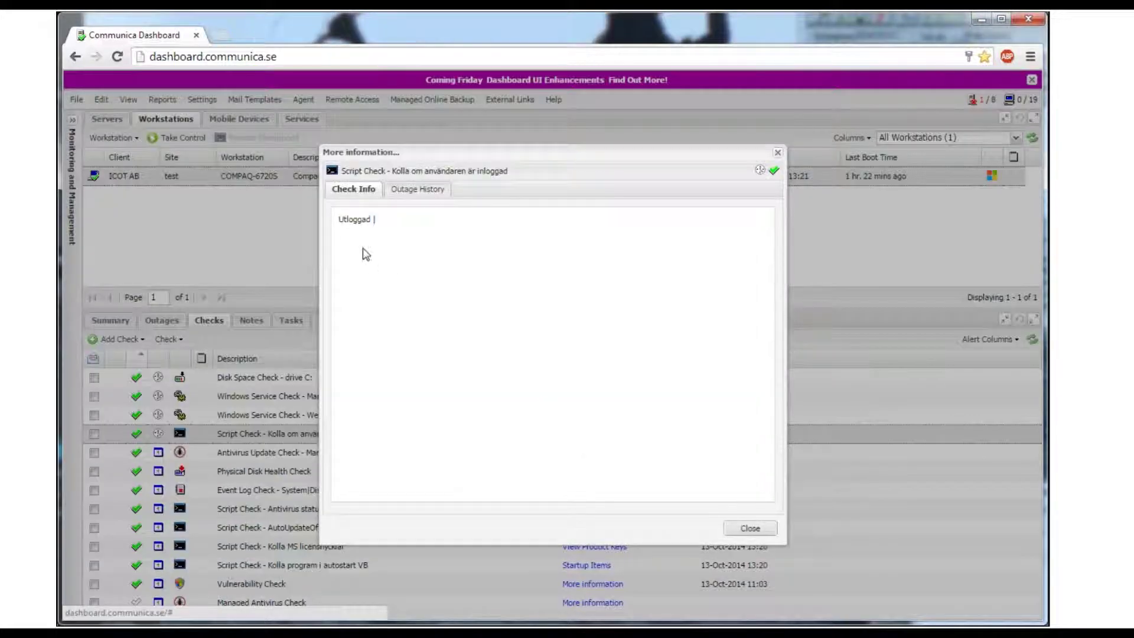
pyautogui.click(743, 530)
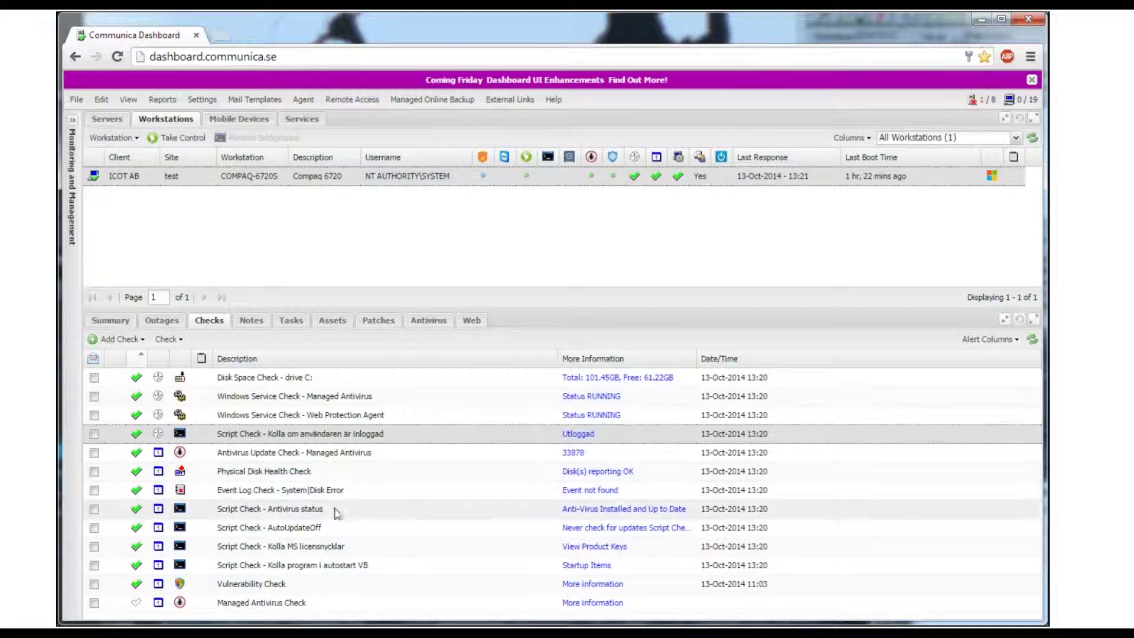
pyautogui.click(594, 509)
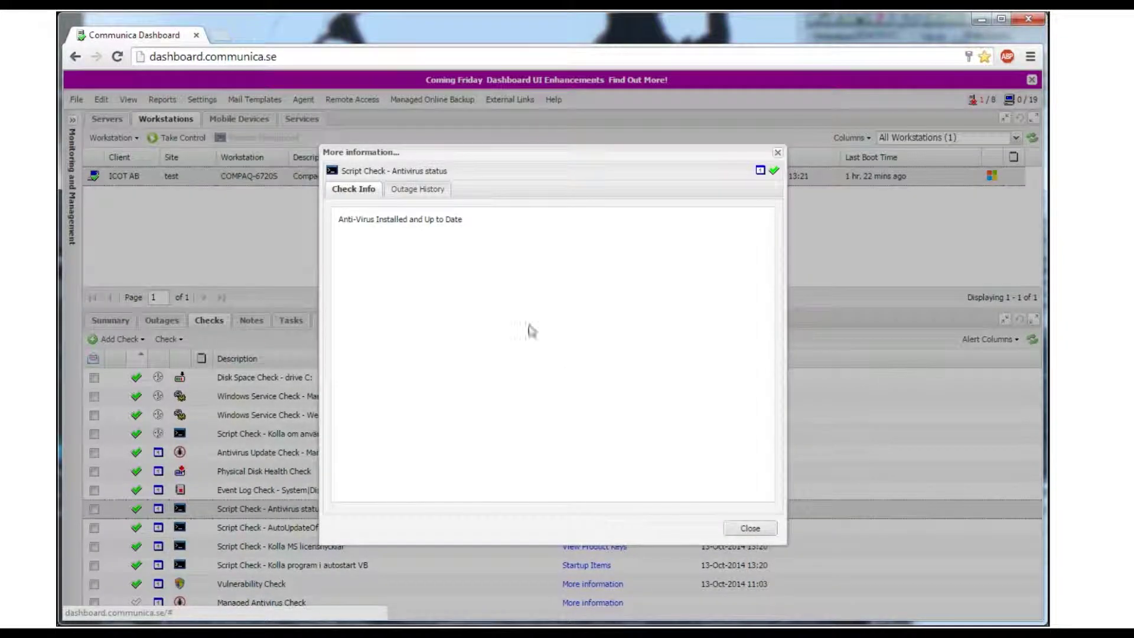
pyautogui.click(740, 531)
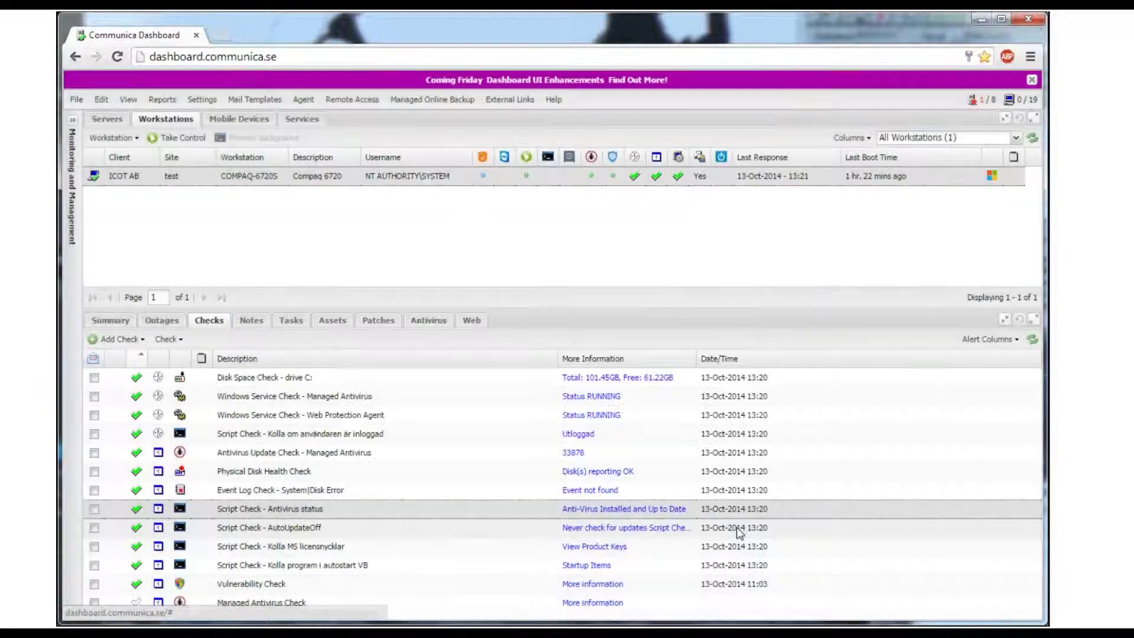
pyautogui.click(641, 529)
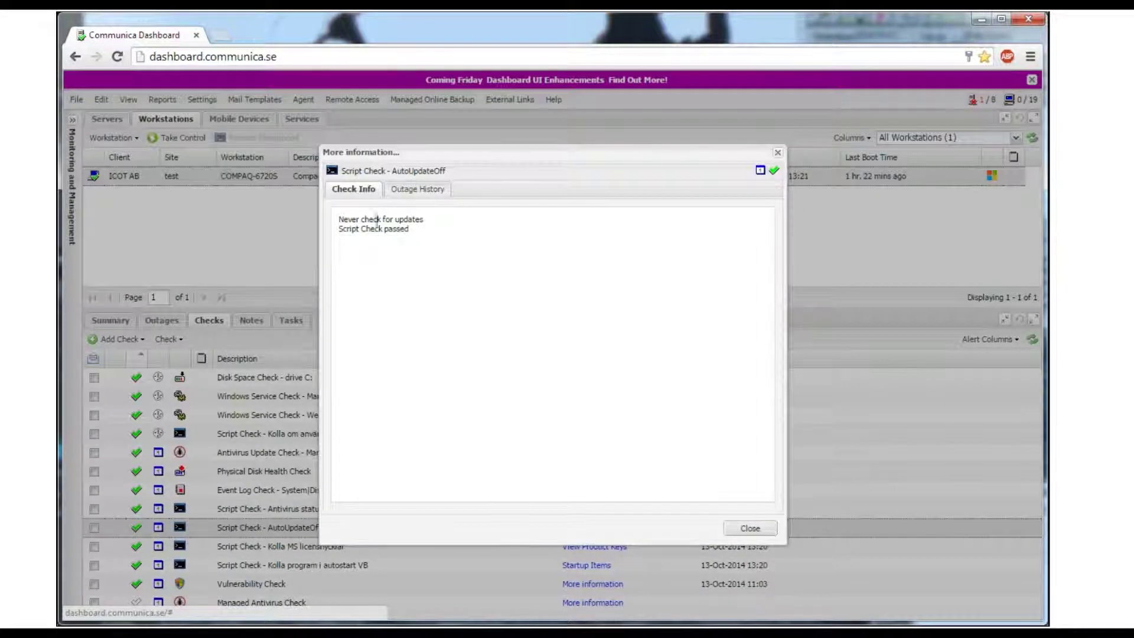
pyautogui.click(740, 531)
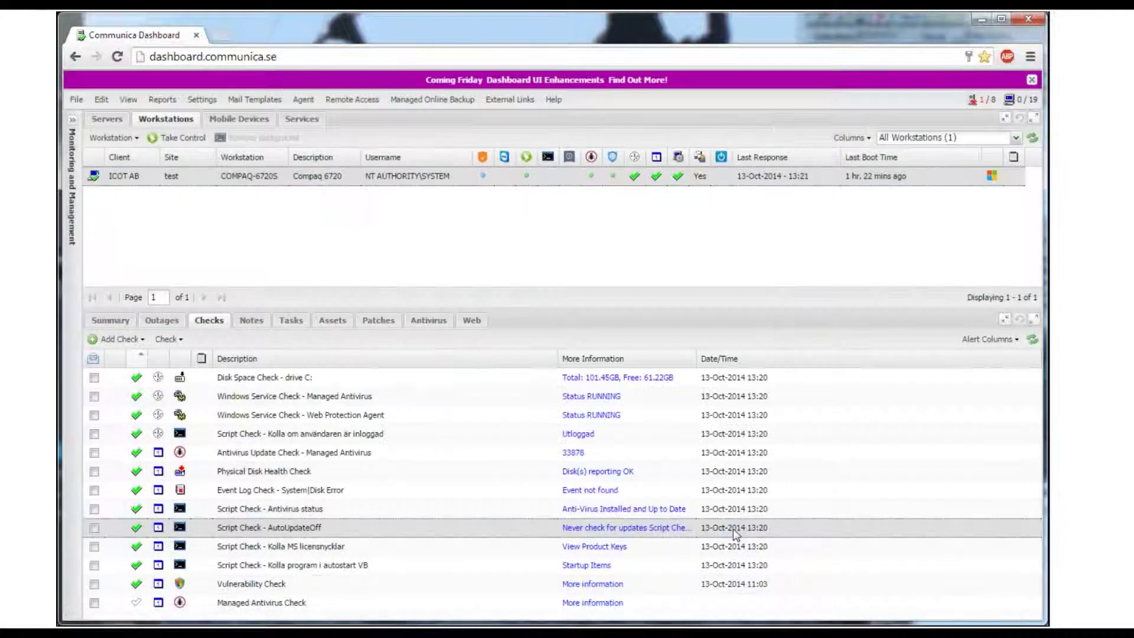
pyautogui.click(610, 549)
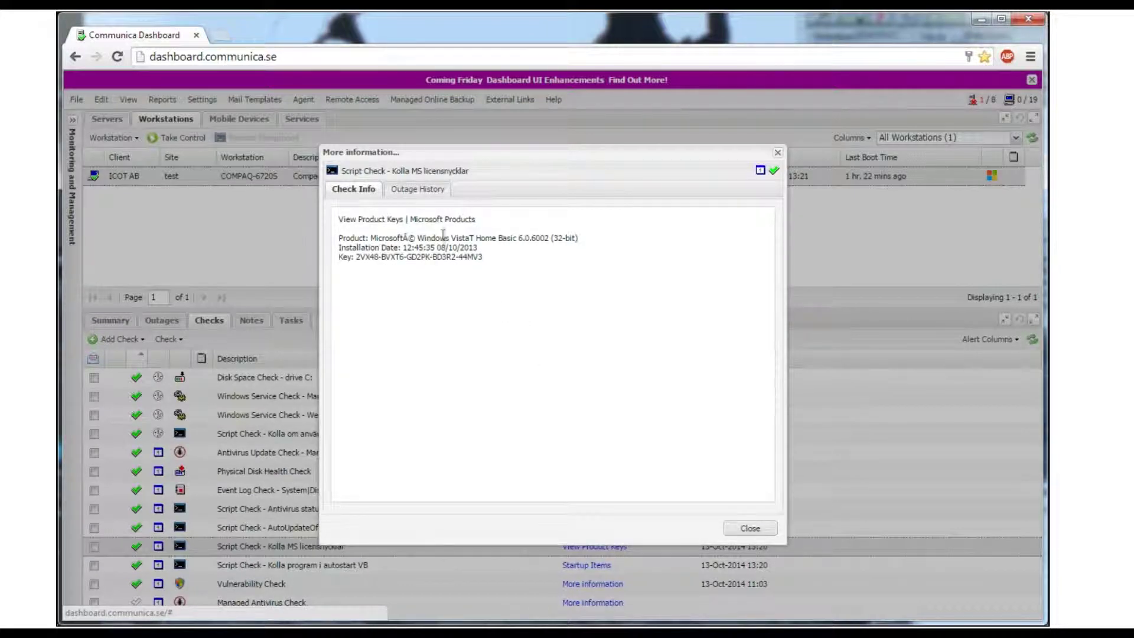
pyautogui.click(733, 532)
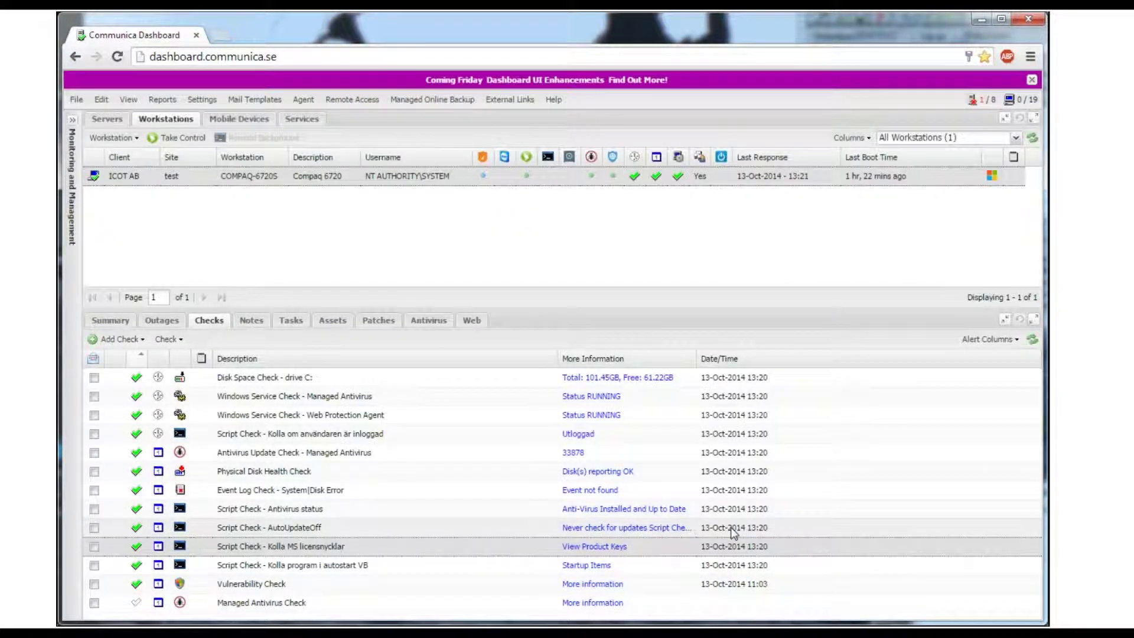
pyautogui.click(587, 566)
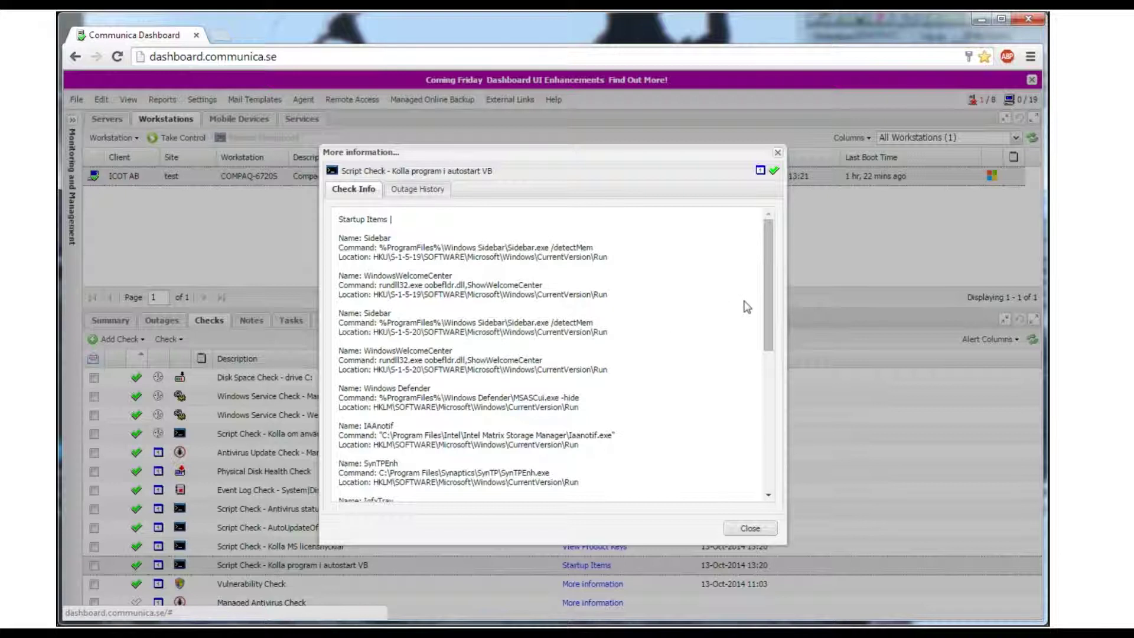
pyautogui.moveTo(767, 298); pyautogui.dragTo(756, 464)
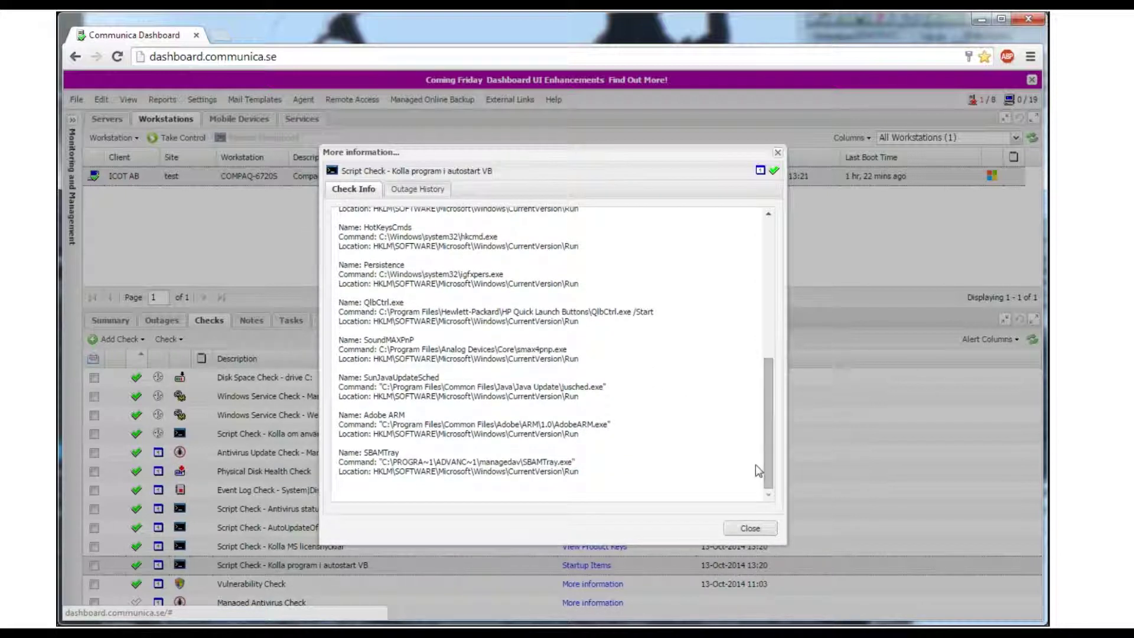
pyautogui.click(750, 529)
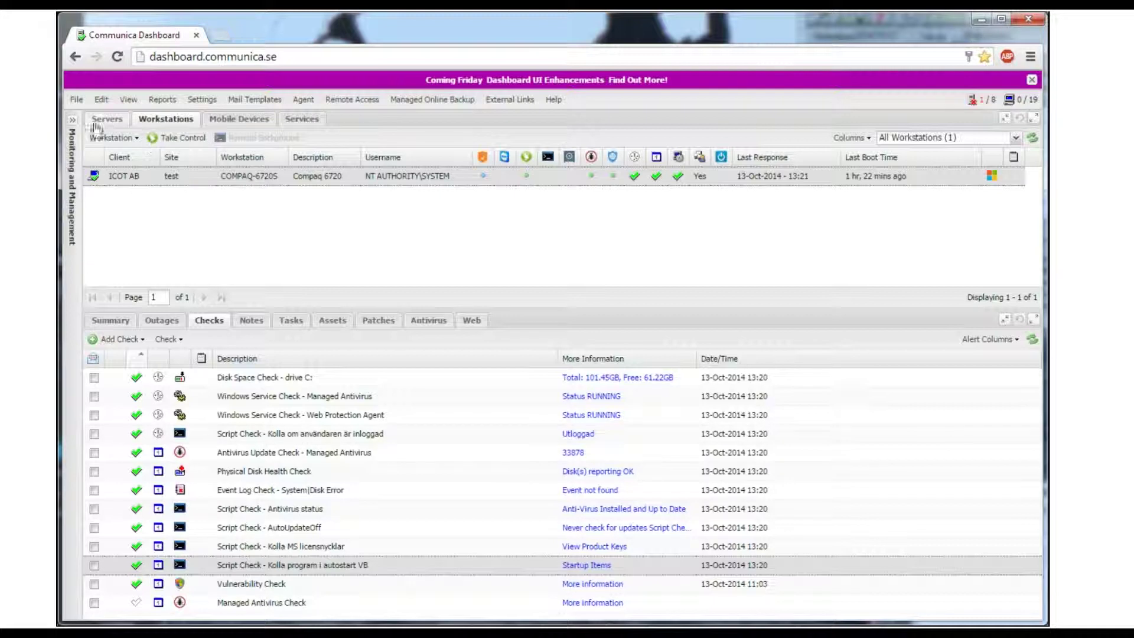
# List the Communica client's workstations and show checks for the sixth, a Solna workstation
pyautogui.click(73, 121)
pyautogui.click(121, 150)
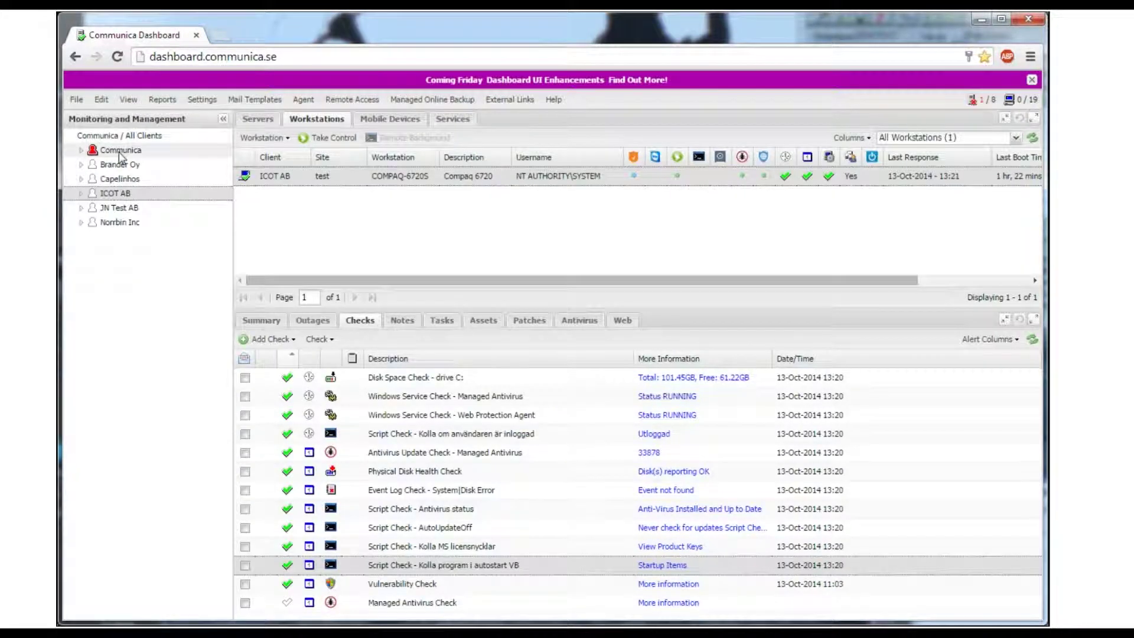
pyautogui.click(223, 118)
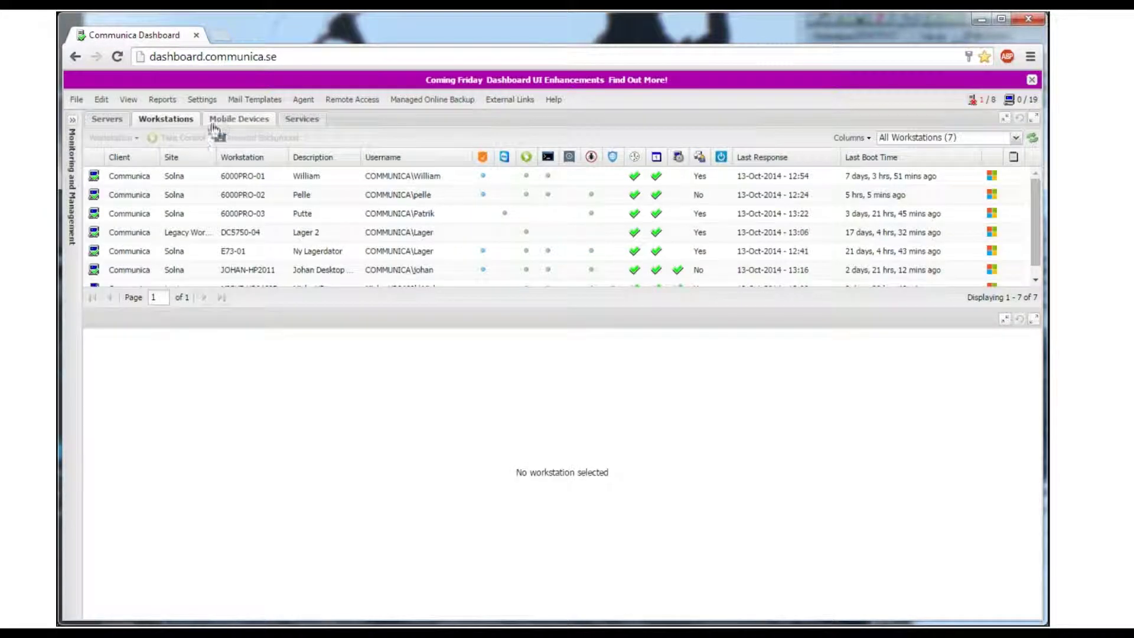
pyautogui.click(341, 273)
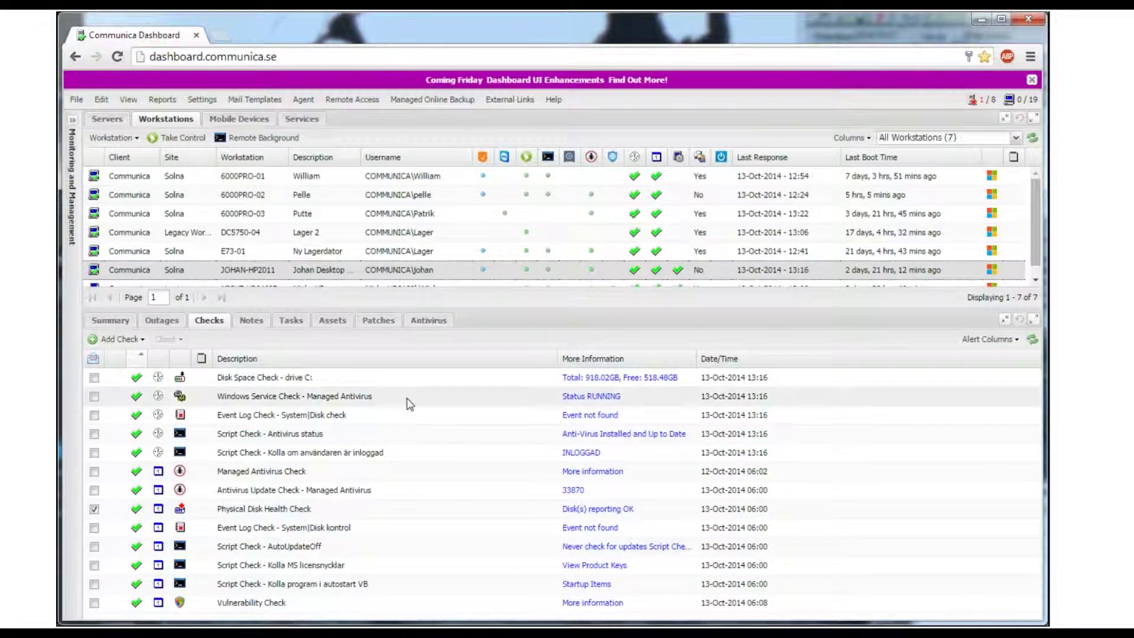
# View and close the logged-in user, product key and startup items check details
pyautogui.click(593, 460)
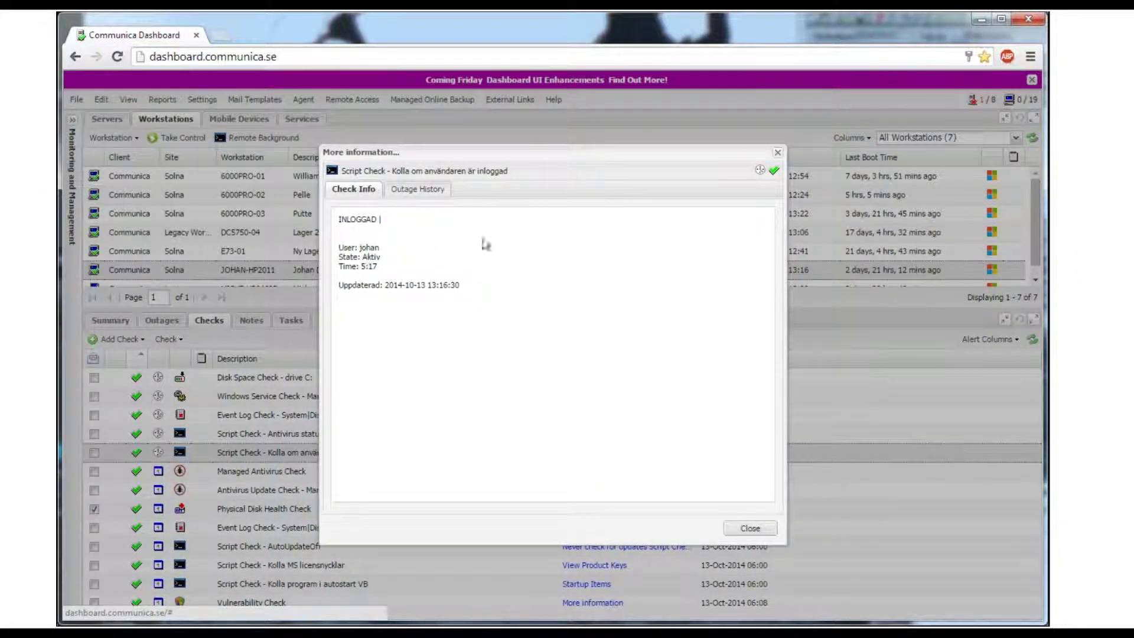
pyautogui.click(777, 153)
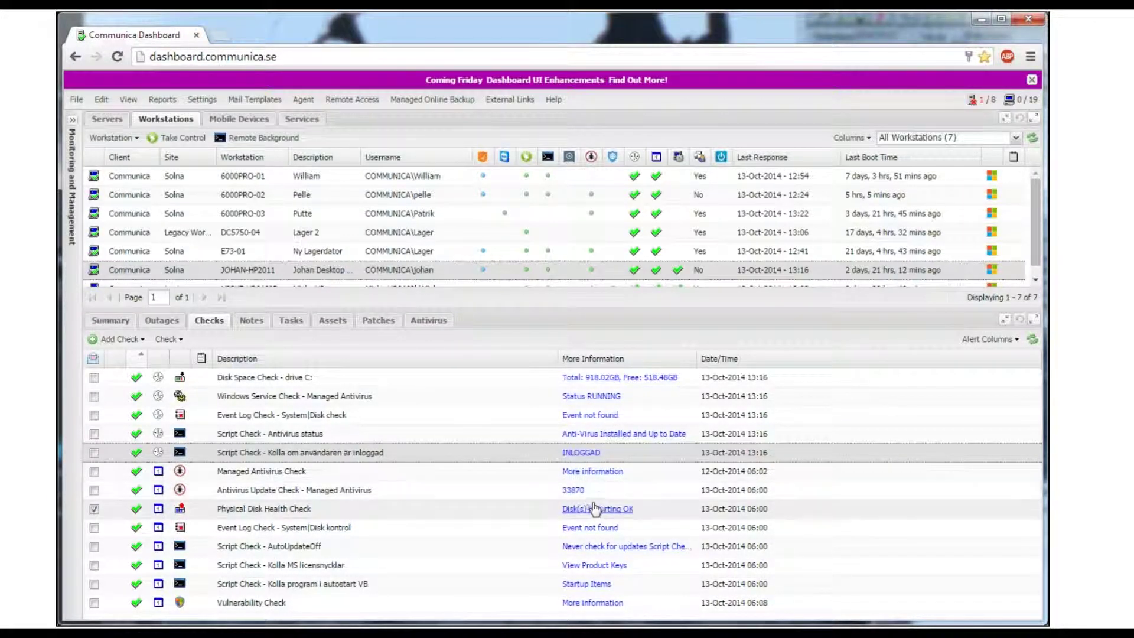
pyautogui.click(589, 565)
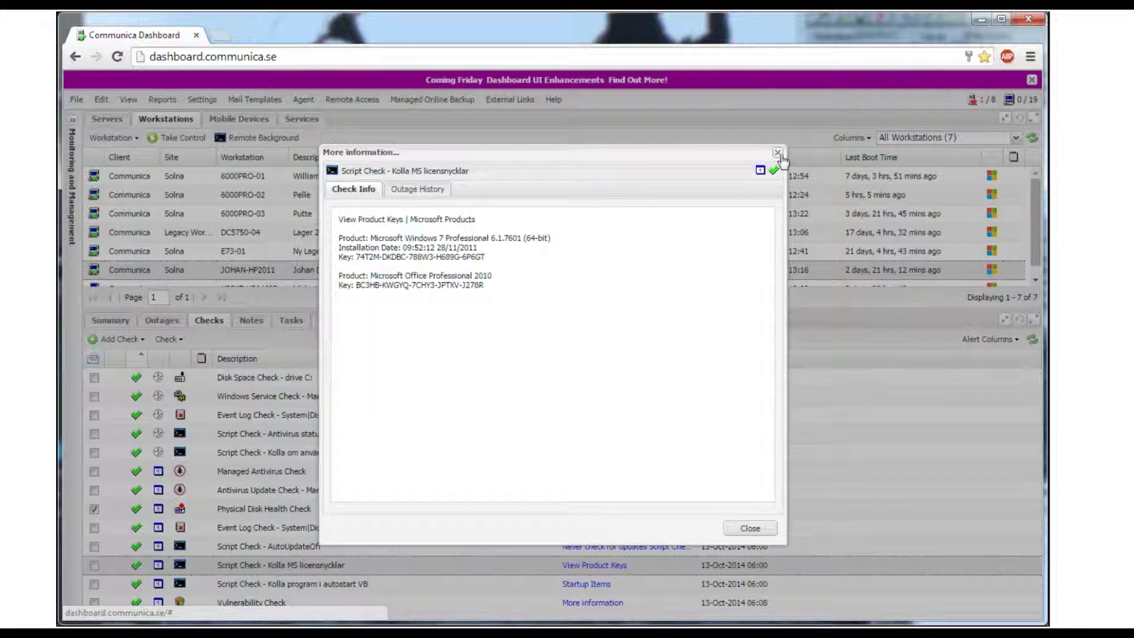
pyautogui.click(779, 153)
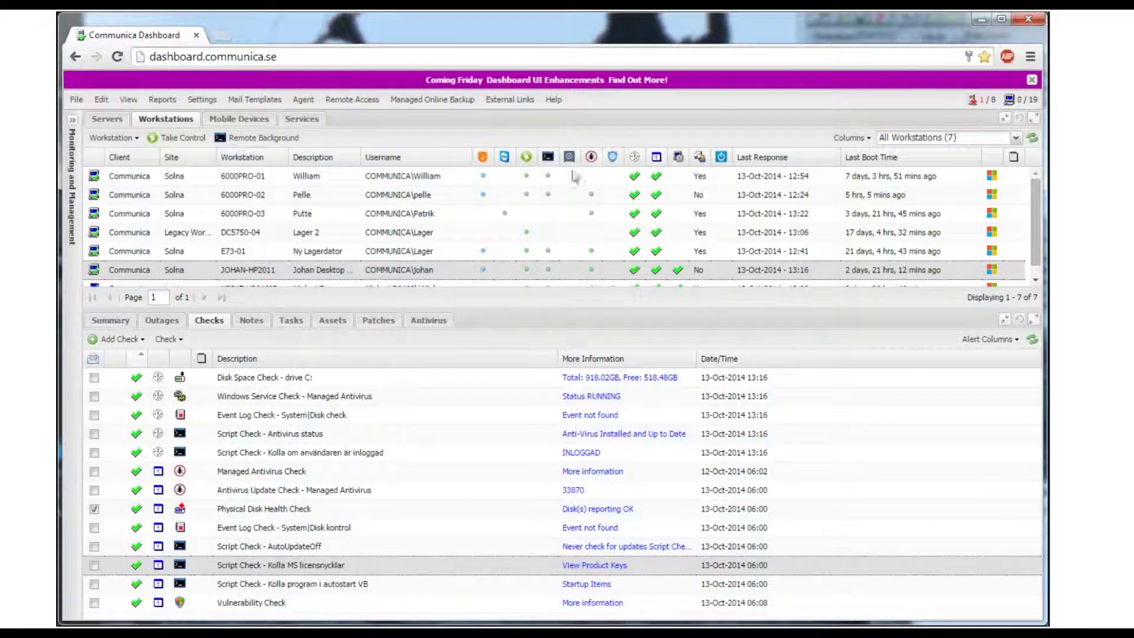
pyautogui.click(587, 584)
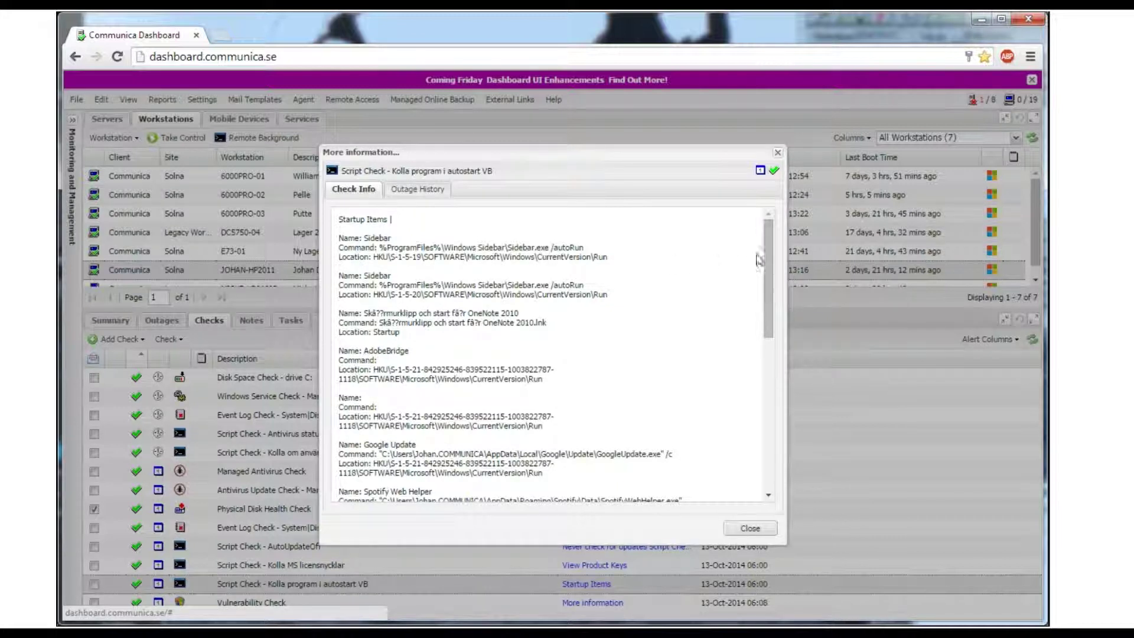
pyautogui.scroll(-2, 769, 293)
pyautogui.moveTo(769, 293); pyautogui.dragTo(776, 406)
pyautogui.moveTo(767, 447); pyautogui.dragTo(776, 171)
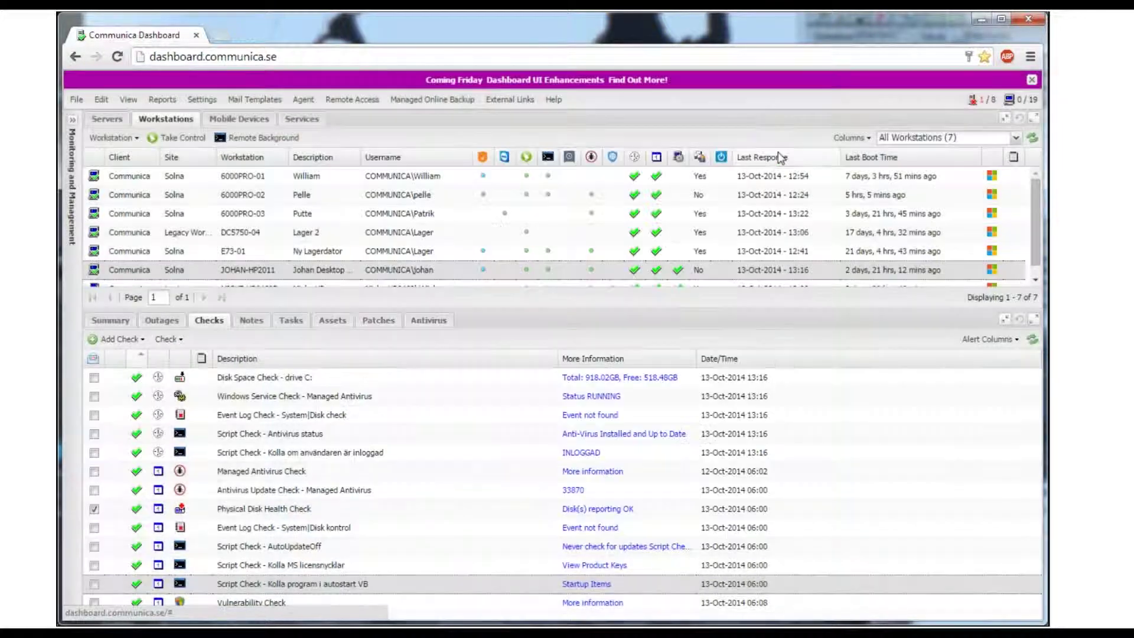
pyautogui.click(778, 153)
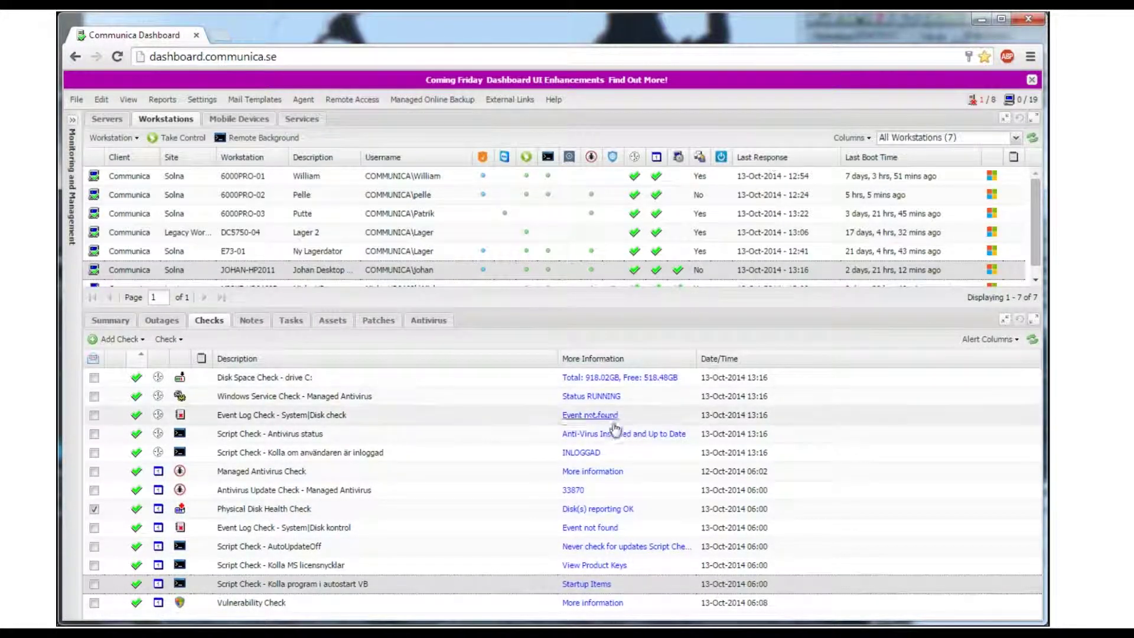